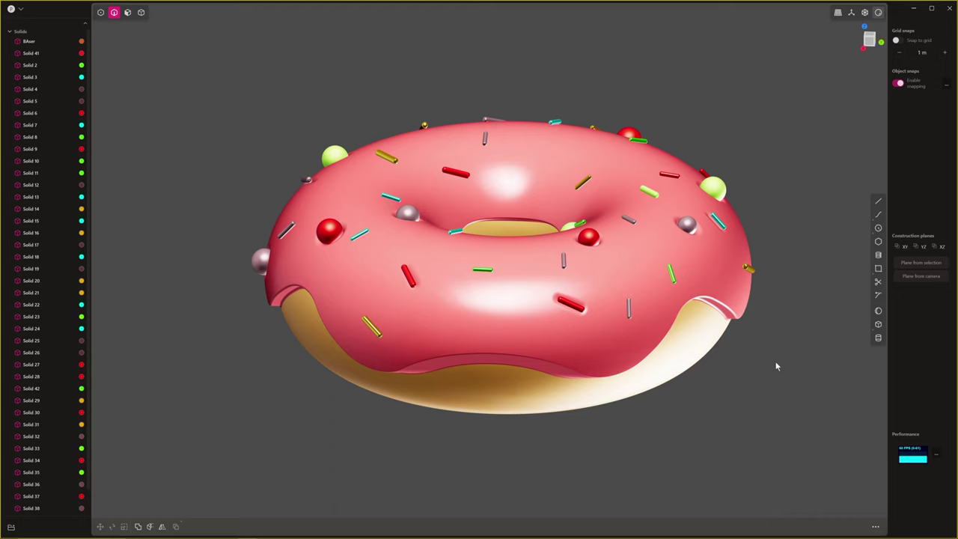
Examine the finished donut with its icing and sprinkles from several angles and distances
{"action": "middle_click_drag", "start_coordinate": [835, 186], "coordinate": [796, 200]}
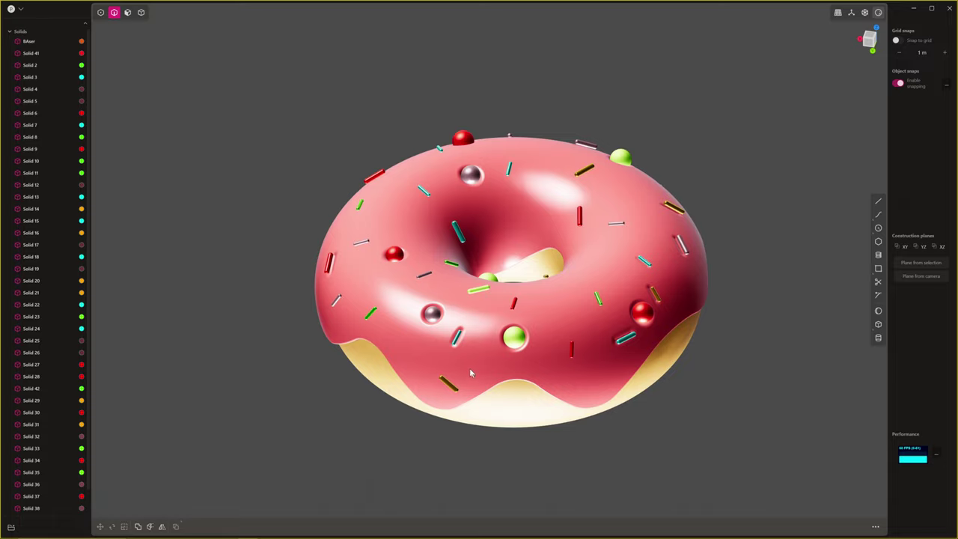
{"action": "middle_click_drag", "start_coordinate": [470, 370], "coordinate": [486, 379]}
{"action": "scroll", "coordinate": [487, 373], "scroll_direction": "down", "scroll_amount": 1}
{"action": "middle_click_drag", "start_coordinate": [608, 378], "coordinate": [584, 385]}
{"action": "scroll", "coordinate": [563, 403], "scroll_direction": "up", "scroll_amount": 2}
{"action": "scroll", "coordinate": [584, 387], "scroll_direction": "up", "scroll_amount": 1}
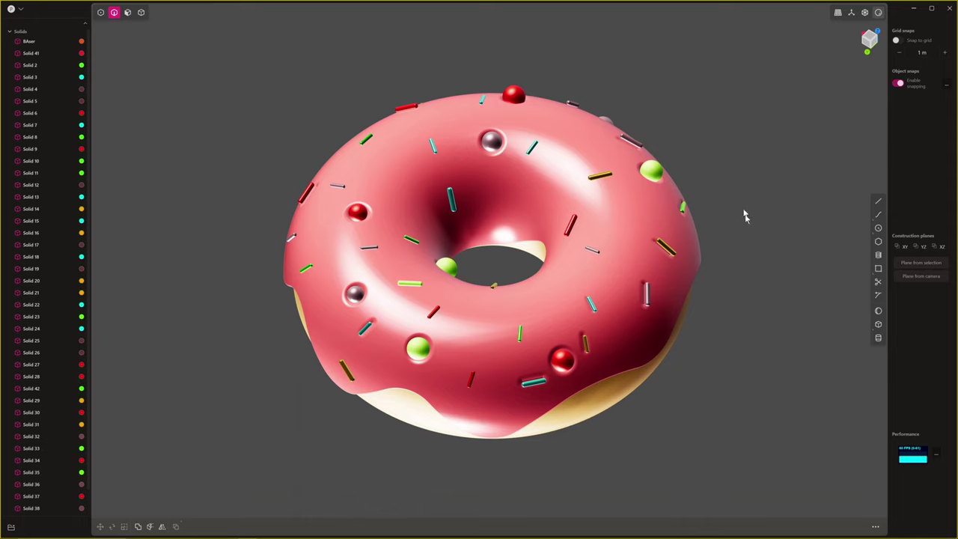
{"action": "middle_click_drag", "start_coordinate": [745, 214], "coordinate": [747, 252]}
{"action": "scroll", "coordinate": [736, 269], "scroll_direction": "up", "scroll_amount": 1}
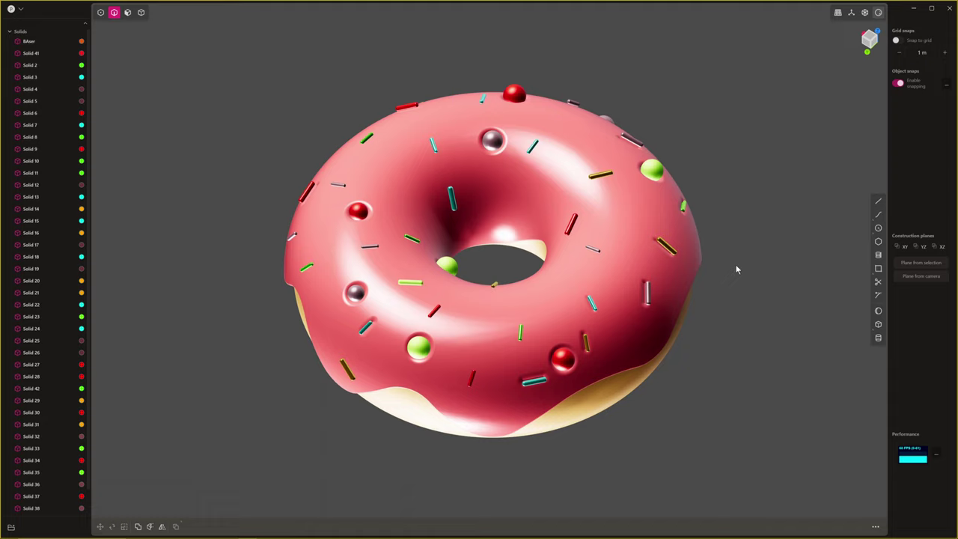
{"action": "scroll", "coordinate": [734, 269], "scroll_direction": "down", "scroll_amount": 2}
{"action": "scroll", "coordinate": [728, 273], "scroll_direction": "up", "scroll_amount": 1}
{"action": "mouse_move", "coordinate": [728, 273]}
{"action": "middle_mouse_down"}
{"action": "mouse_move", "coordinate": [696, 269]}
{"action": "mouse_move", "coordinate": [727, 274]}
{"action": "middle_mouse_up"}
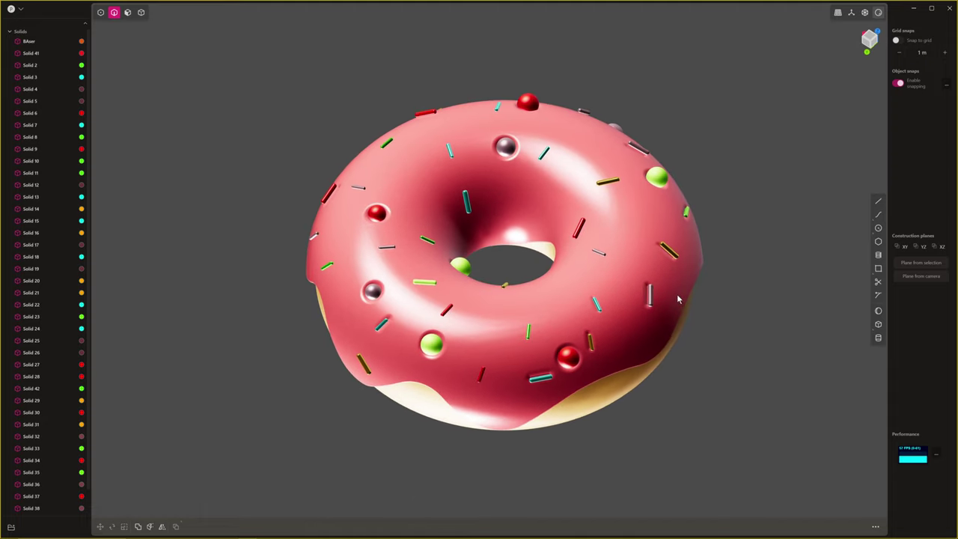
{"action": "middle_click_drag", "start_coordinate": [680, 300], "coordinate": [715, 283]}
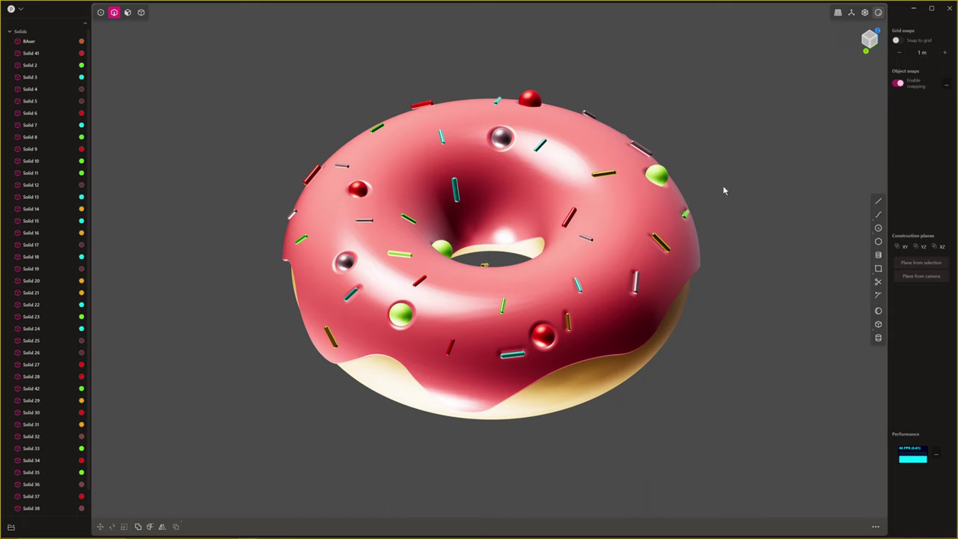
{"action": "scroll", "coordinate": [765, 270], "scroll_direction": "down", "scroll_amount": 1}
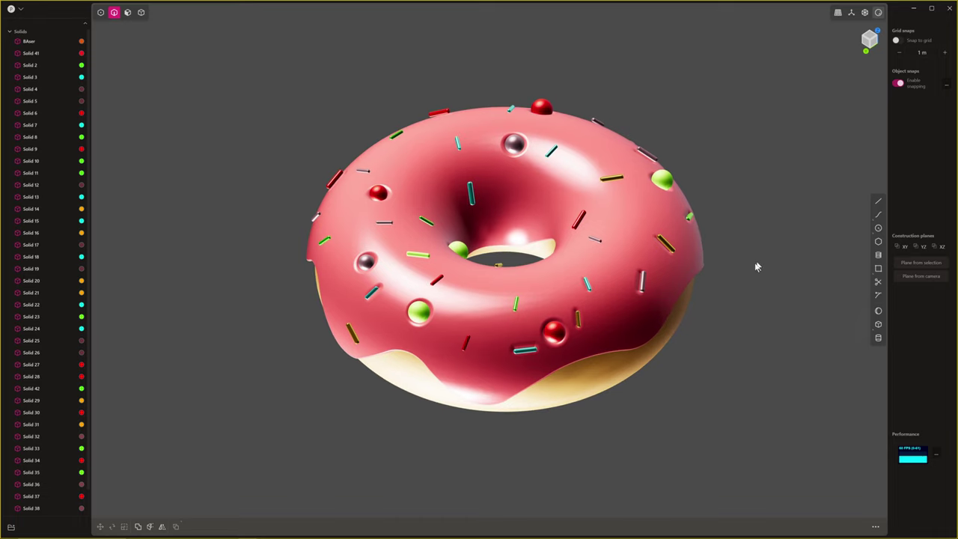
{"action": "middle_click_drag", "start_coordinate": [756, 265], "coordinate": [715, 248]}
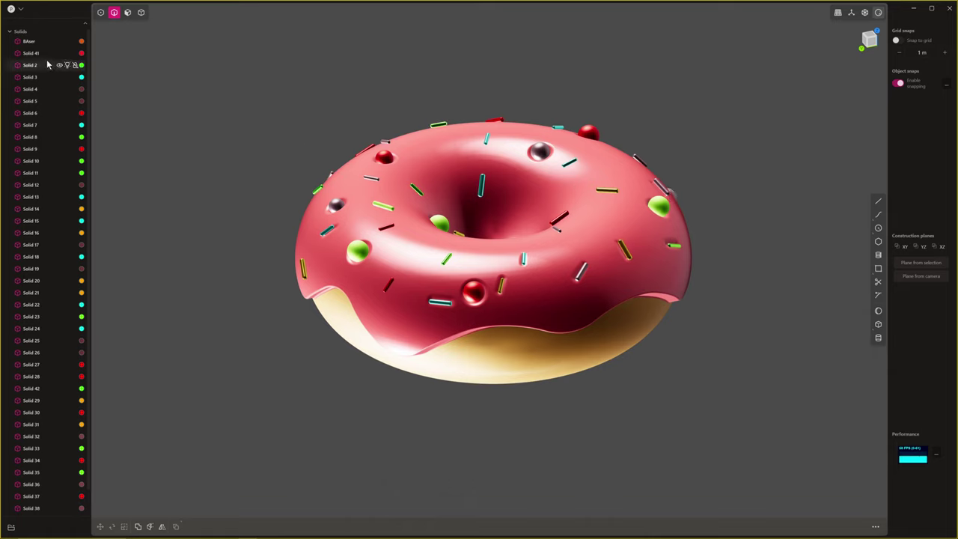
Collapse and re-expand the Solids list in the outliner
{"action": "left_click", "coordinate": [10, 32]}
{"action": "left_click", "coordinate": [10, 33]}
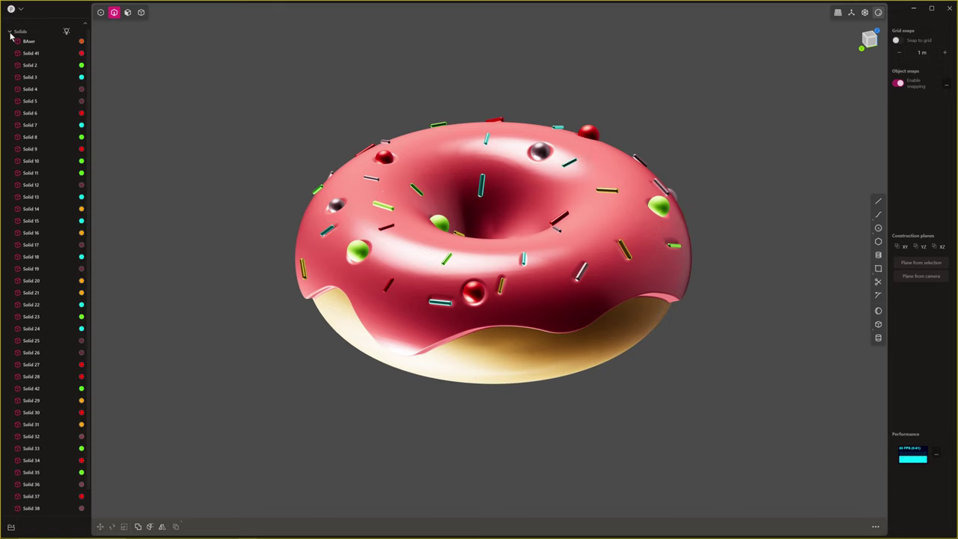
{"action": "scroll", "coordinate": [24, 90], "scroll_direction": "down", "scroll_amount": 1}
{"action": "scroll", "coordinate": [24, 90], "scroll_direction": "up", "scroll_amount": 1}
{"action": "left_click", "coordinate": [12, 34]}
{"action": "left_click", "coordinate": [11, 33]}
{"action": "left_click", "coordinate": [10, 33]}
{"action": "left_click", "coordinate": [10, 33]}
Group Solid 7 through Solid 11 in the outliner, keeping the default group name
{"action": "middle_click_drag", "start_coordinate": [623, 69], "coordinate": [608, 110]}
{"action": "scroll", "coordinate": [608, 110], "scroll_direction": "up", "scroll_amount": 2}
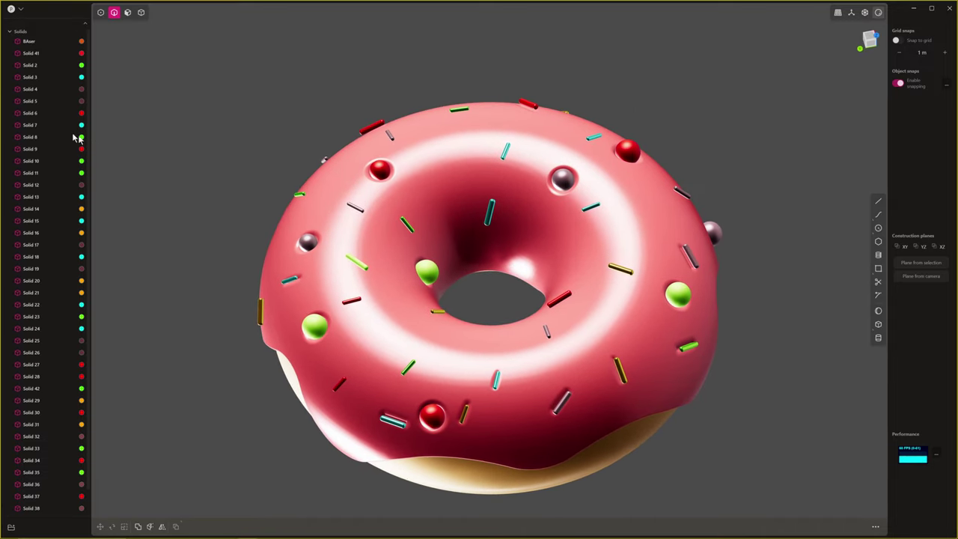
{"action": "left_click", "coordinate": [28, 125]}
{"action": "left_click", "coordinate": [26, 173], "text": "shift"}
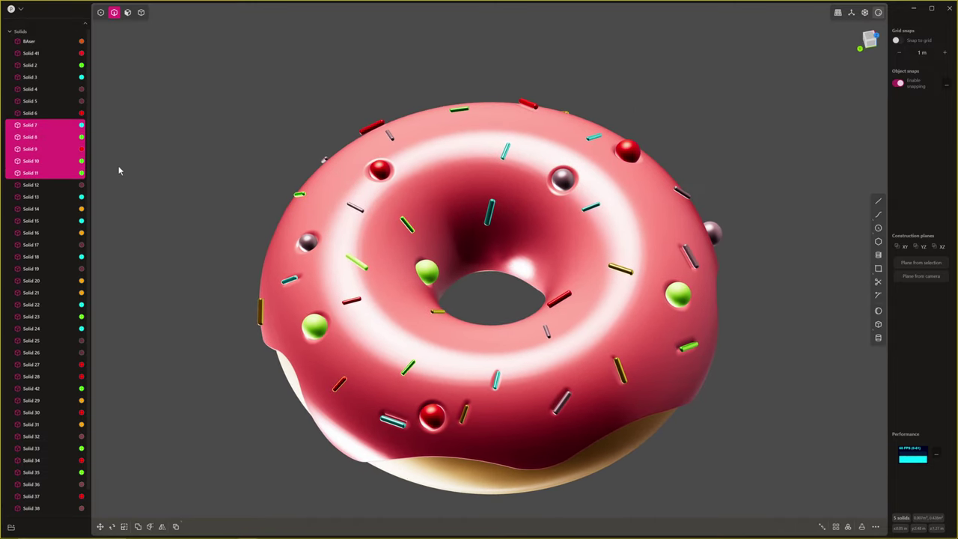
{"action": "key", "text": "ctrl+g"}
{"action": "double_click", "coordinate": [32, 33]}
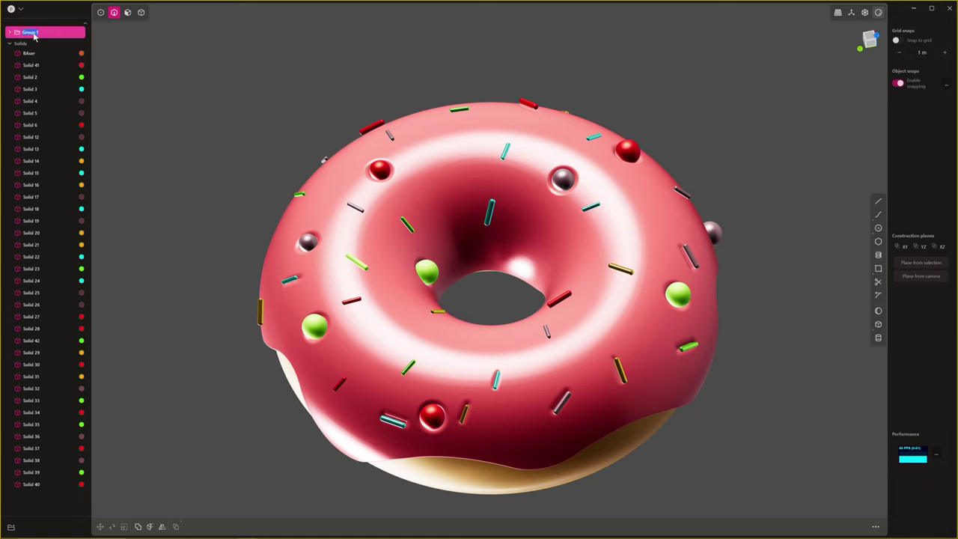
{"action": "left_click", "coordinate": [346, 88]}
{"action": "scroll", "coordinate": [347, 89], "scroll_direction": "up", "scroll_amount": 1}
{"action": "key", "text": "ctrl+z"}
{"action": "left_click", "coordinate": [254, 95]}
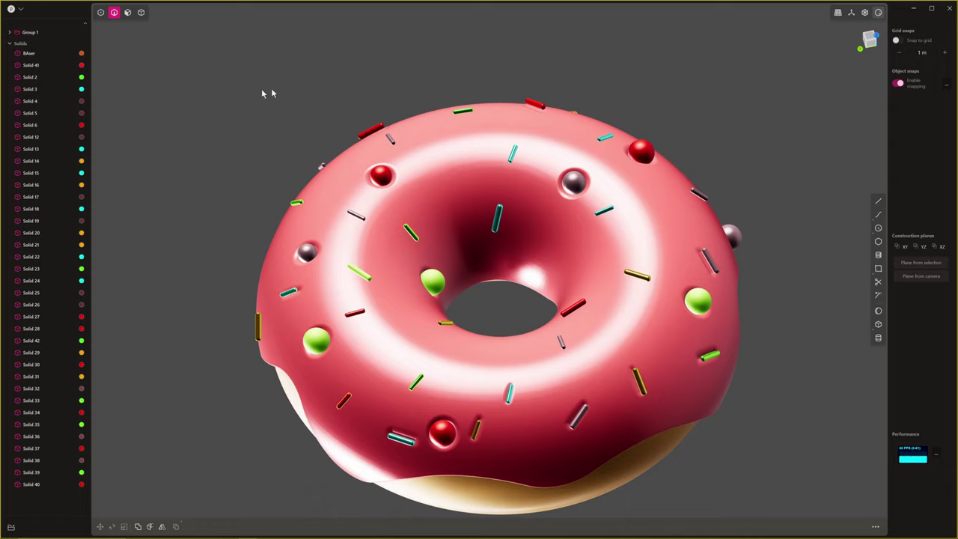
Draw a five-sided regular polygon beside the donut, partly overlapping it in the view
{"action": "middle_click_drag", "start_coordinate": [268, 94], "coordinate": [687, 95]}
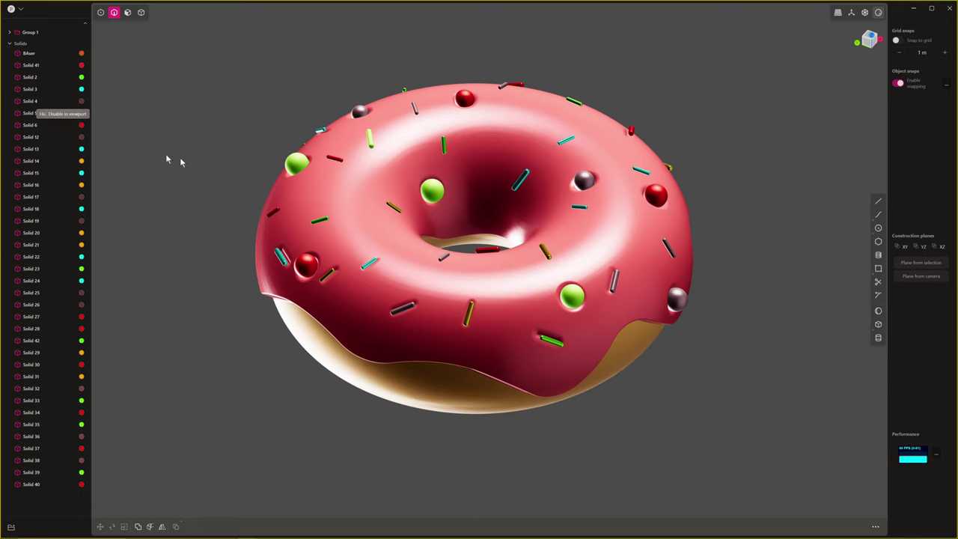
{"action": "middle_click_drag", "start_coordinate": [174, 160], "coordinate": [363, 129]}
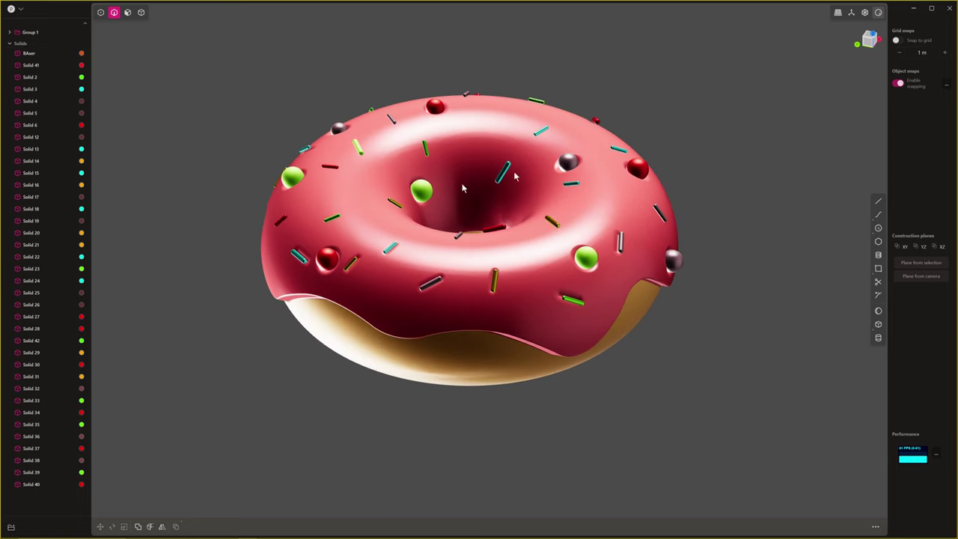
{"action": "left_click", "coordinate": [27, 233]}
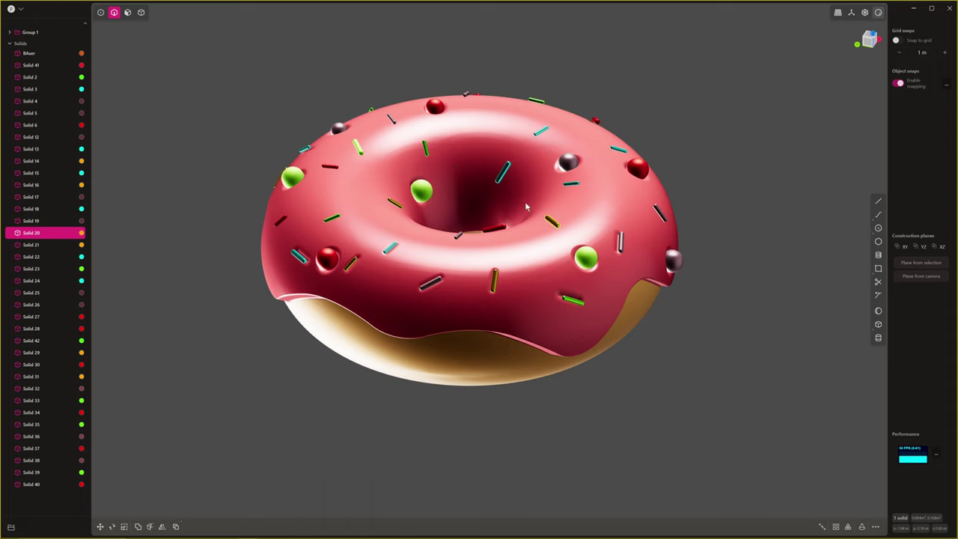
{"action": "left_click", "coordinate": [879, 242]}
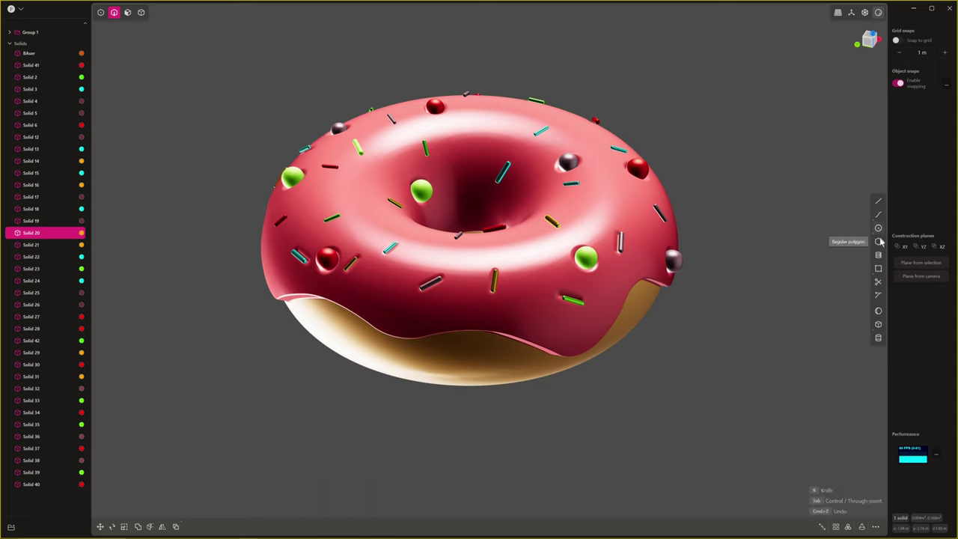
{"action": "left_click", "coordinate": [751, 180]}
{"action": "left_click", "coordinate": [800, 257]}
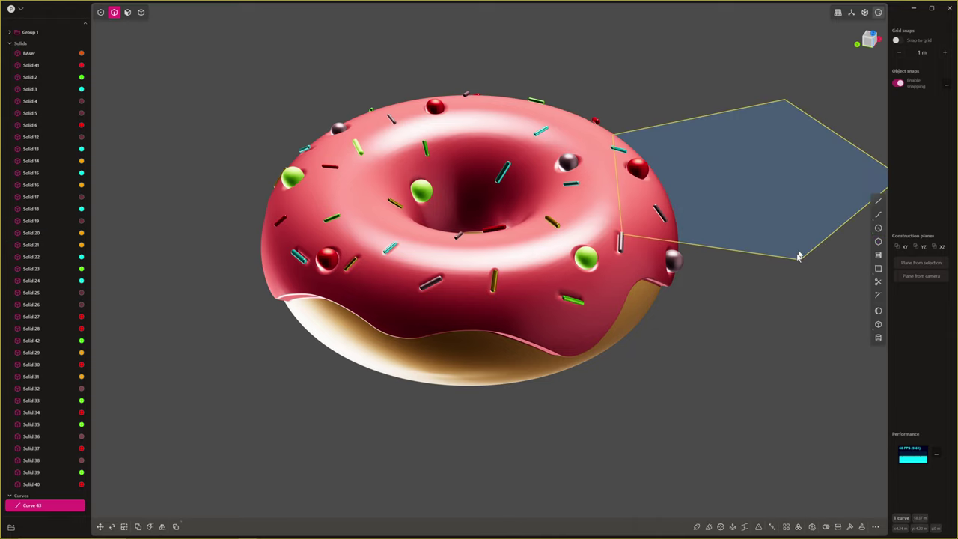
{"action": "middle_click_drag", "start_coordinate": [800, 257], "coordinate": [712, 277]}
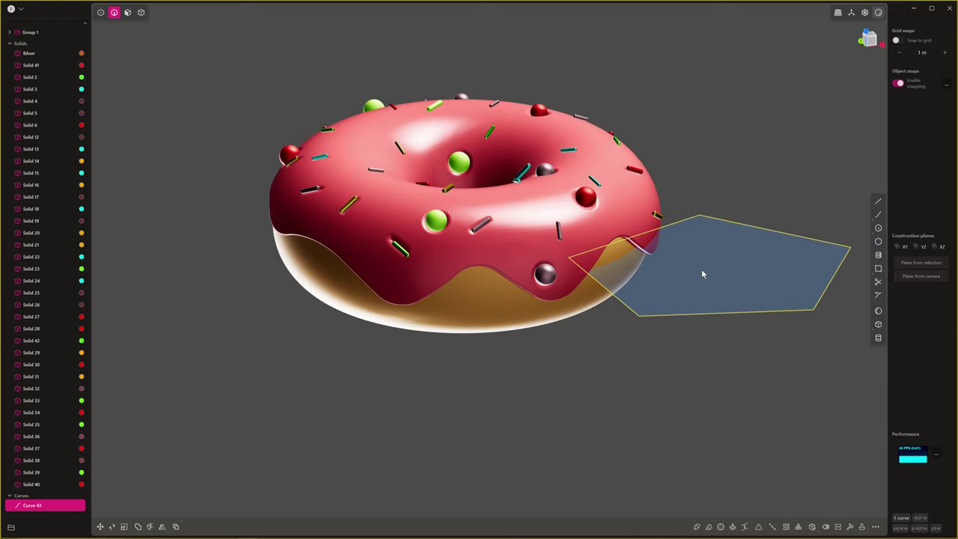
Try extruding the pentagon upward into a solid prism, and undo the extrusion
{"action": "key", "text": "e"}
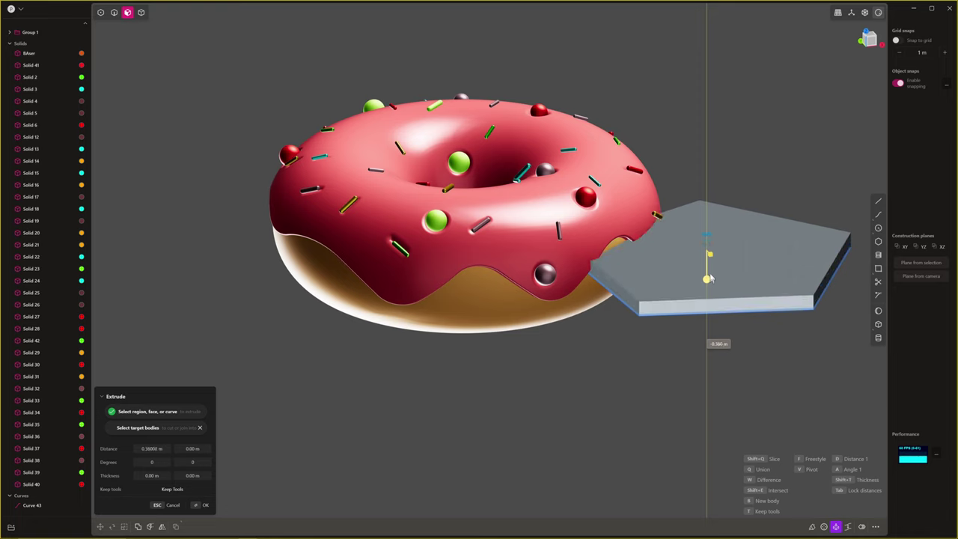
{"action": "left_click", "coordinate": [711, 237]}
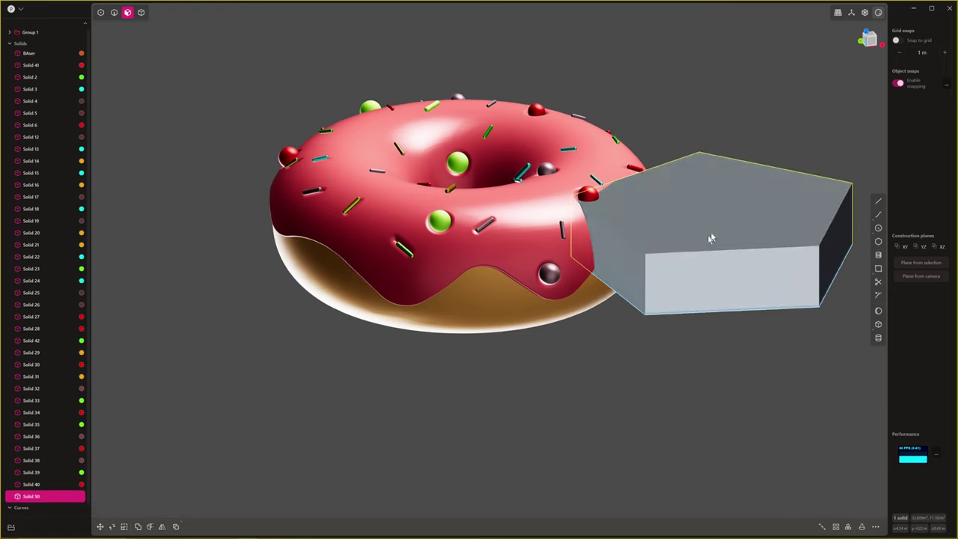
{"action": "key", "text": "ctrl+z"}
{"action": "key", "text": "e"}
{"action": "middle_click_drag", "start_coordinate": [710, 236], "coordinate": [740, 269]}
{"action": "key", "text": "Escape"}
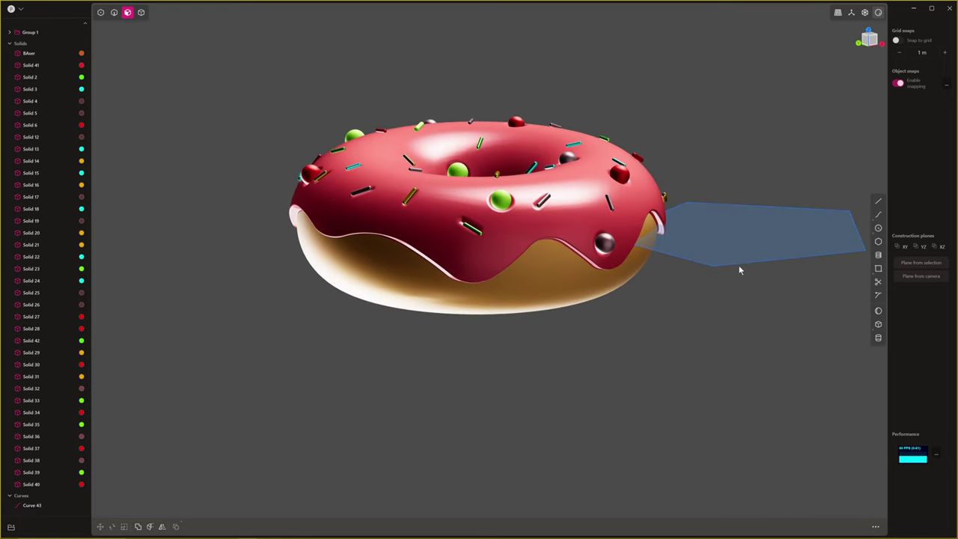
Delete the pentagon beside the donut
{"action": "left_click", "coordinate": [738, 265]}
{"action": "key", "text": "Delete"}
{"action": "middle_click_drag", "start_coordinate": [796, 257], "coordinate": [654, 281]}
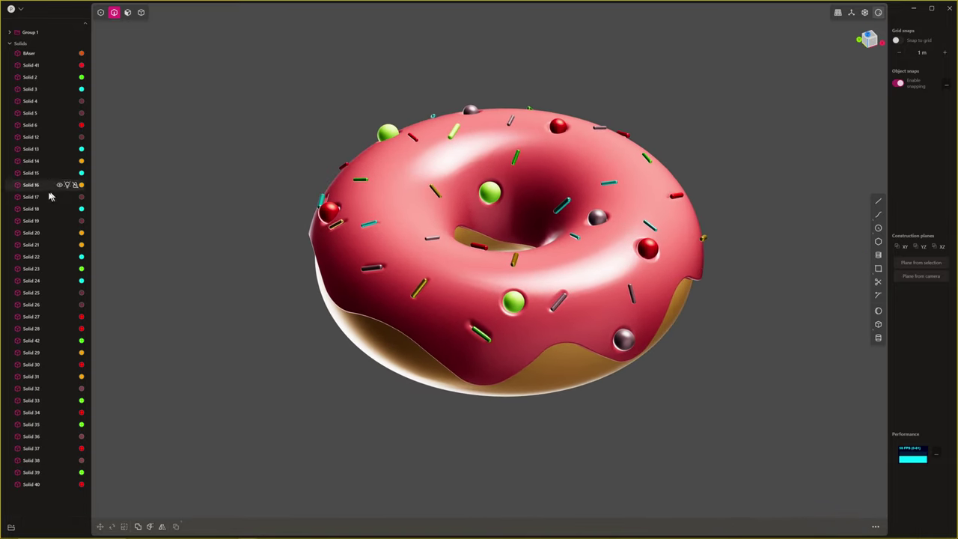
Cycle through the control point, edge, face and body selection modes, leaving body selection active
{"action": "left_click", "coordinate": [102, 14]}
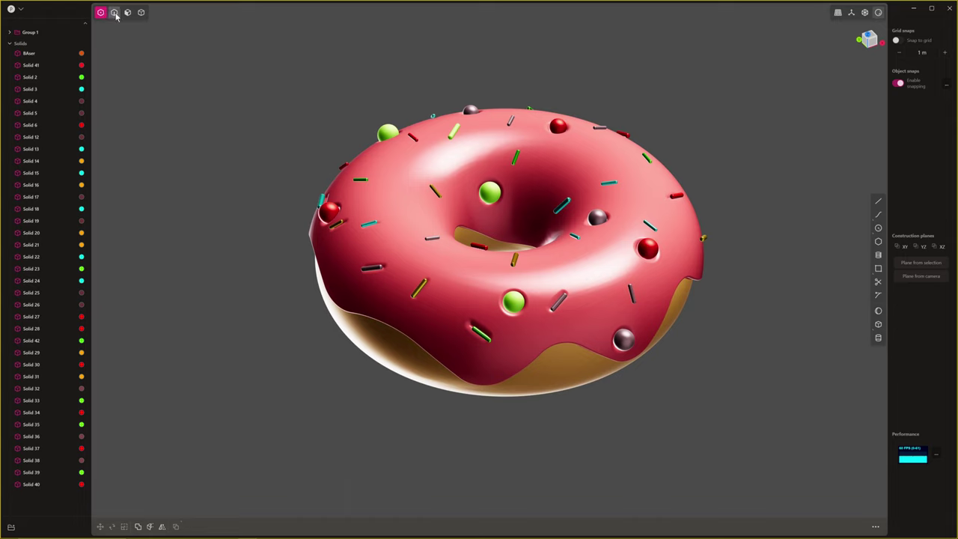
{"action": "left_click", "coordinate": [114, 13]}
{"action": "left_click", "coordinate": [128, 13]}
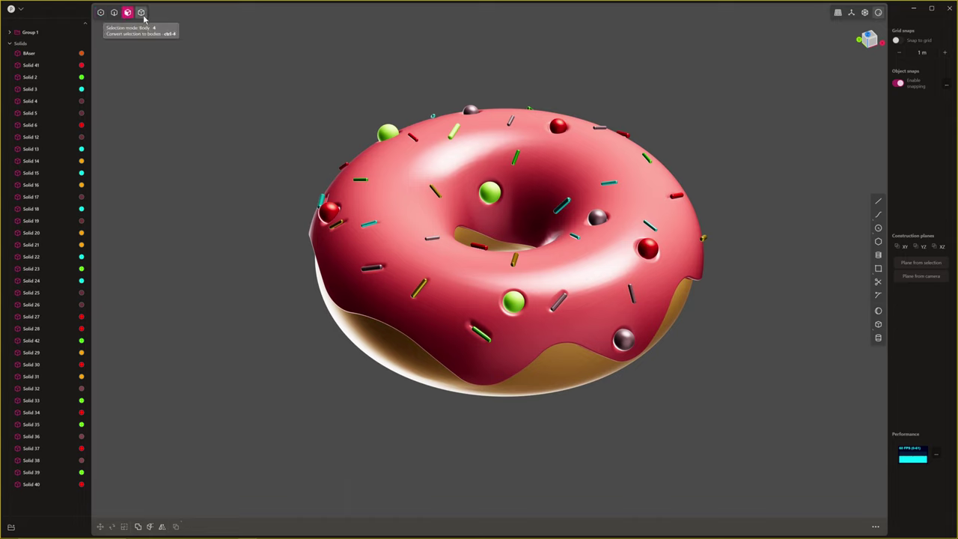
{"action": "left_click", "coordinate": [144, 19]}
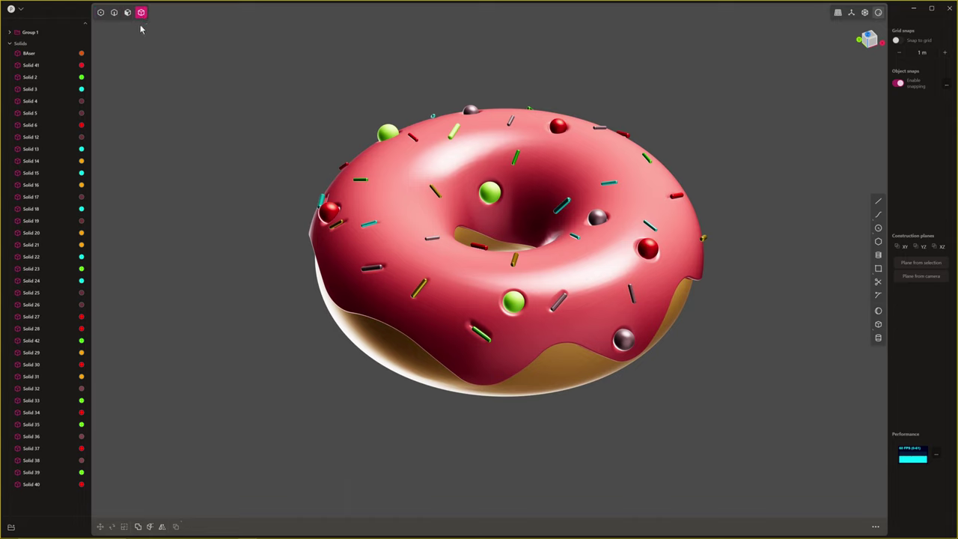
{"action": "key", "text": "5"}
{"action": "left_click", "coordinate": [102, 13]}
{"action": "key", "text": "2"}
{"action": "key", "text": "3"}
{"action": "key", "text": "4"}
{"action": "key", "text": "2"}
{"action": "key", "text": "1"}
{"action": "key", "text": "2"}
{"action": "key", "text": "3"}
{"action": "key", "text": "4"}
Toggle the camera projection, leaving it in perspective, and view the donut from another side
{"action": "scroll", "coordinate": [786, 45], "scroll_direction": "down", "scroll_amount": 1}
{"action": "right_click_drag", "start_coordinate": [774, 52], "coordinate": [766, 77]}
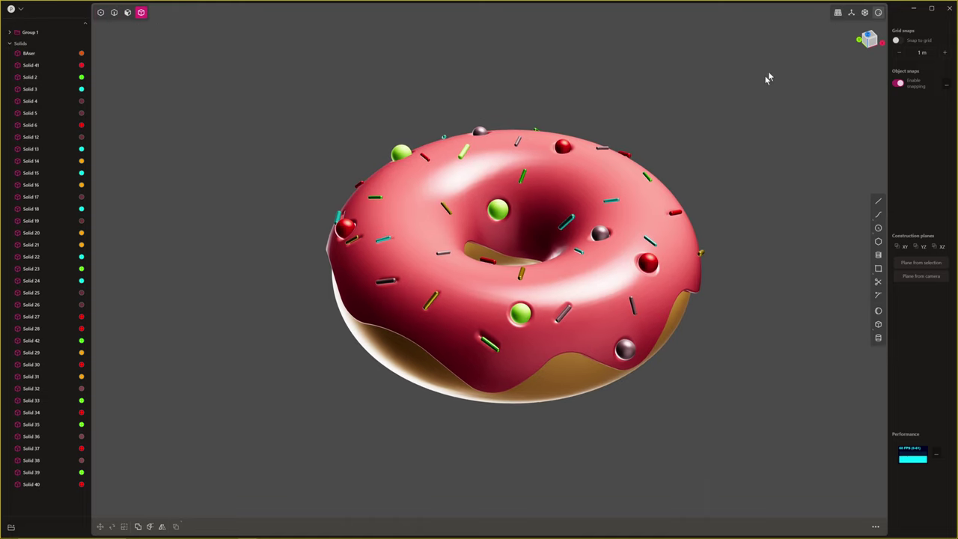
{"action": "left_click", "coordinate": [839, 14]}
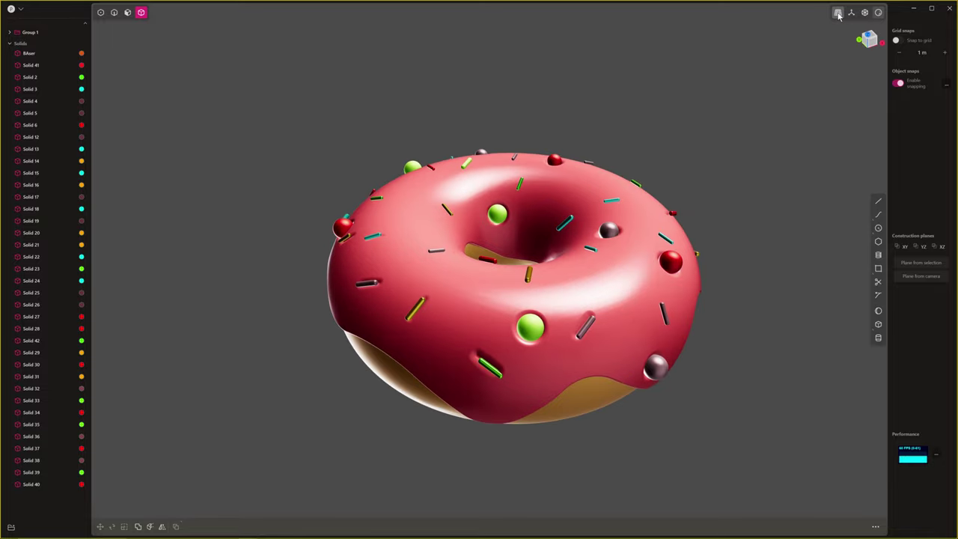
{"action": "left_click", "coordinate": [838, 14]}
{"action": "middle_click_drag", "start_coordinate": [771, 85], "coordinate": [742, 115]}
{"action": "mouse_move", "coordinate": [832, 38]}
{"action": "middle_mouse_down"}
{"action": "mouse_move", "coordinate": [802, 81]}
{"action": "mouse_move", "coordinate": [703, 122]}
{"action": "mouse_move", "coordinate": [610, 101]}
{"action": "mouse_move", "coordinate": [684, 150]}
{"action": "mouse_move", "coordinate": [636, 77]}
{"action": "mouse_move", "coordinate": [640, 148]}
{"action": "mouse_move", "coordinate": [816, 27]}
{"action": "middle_mouse_up"}
{"action": "scroll", "coordinate": [817, 26], "scroll_direction": "up", "scroll_amount": 1}
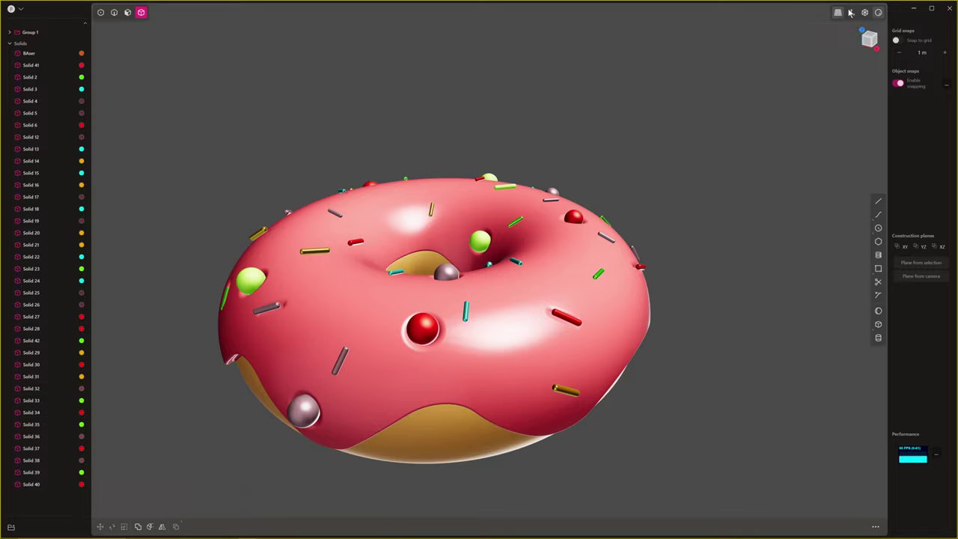
Toggle the viewport overlays on and off while viewing the donut from different angles
{"action": "left_click", "coordinate": [851, 13]}
{"action": "middle_click_drag", "start_coordinate": [693, 238], "coordinate": [711, 329]}
{"action": "left_click", "coordinate": [852, 13]}
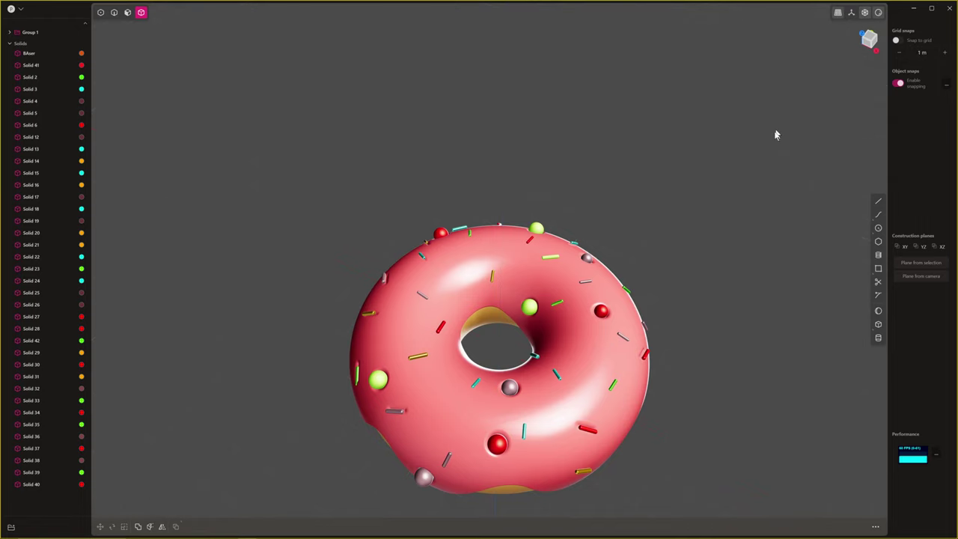
{"action": "middle_click_drag", "start_coordinate": [777, 133], "coordinate": [643, 256]}
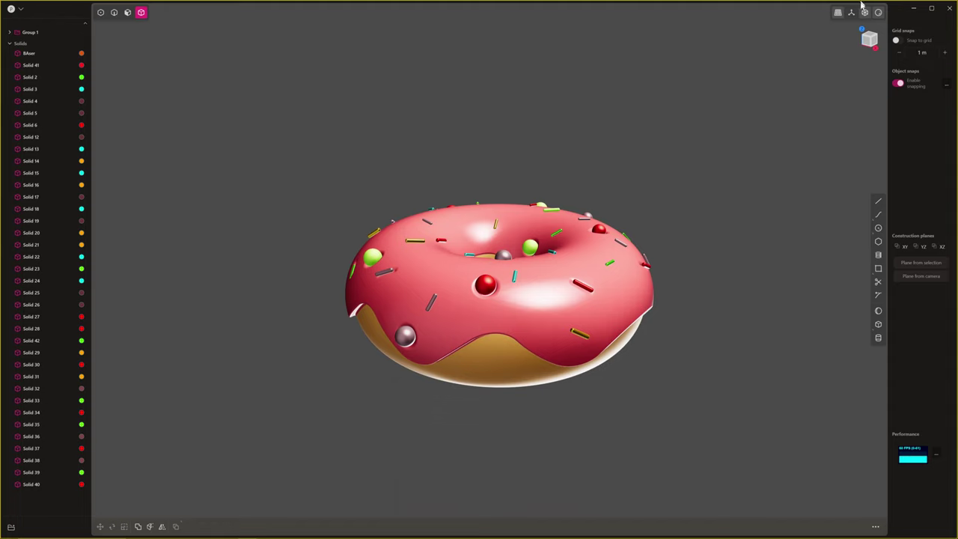
Toggle X-ray mode and turn on the display of the donut model's edges
{"action": "left_click", "coordinate": [865, 12]}
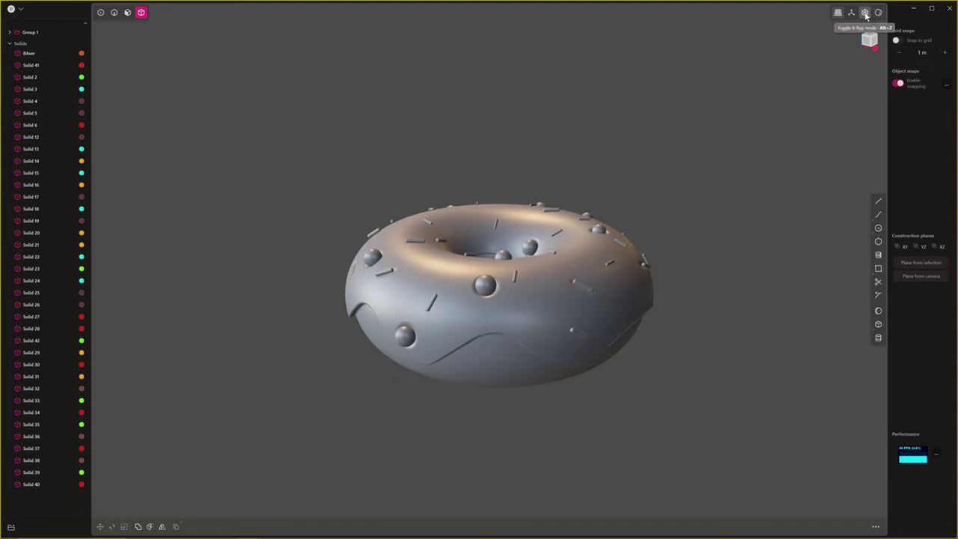
{"action": "scroll", "coordinate": [539, 290], "scroll_direction": "up", "scroll_amount": 2}
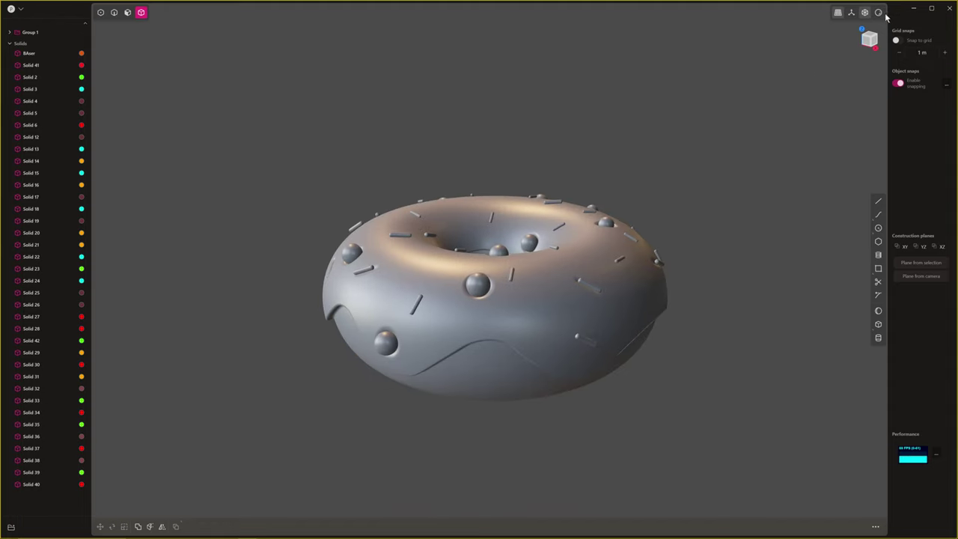
{"action": "left_click", "coordinate": [880, 12]}
{"action": "left_click", "coordinate": [836, 98]}
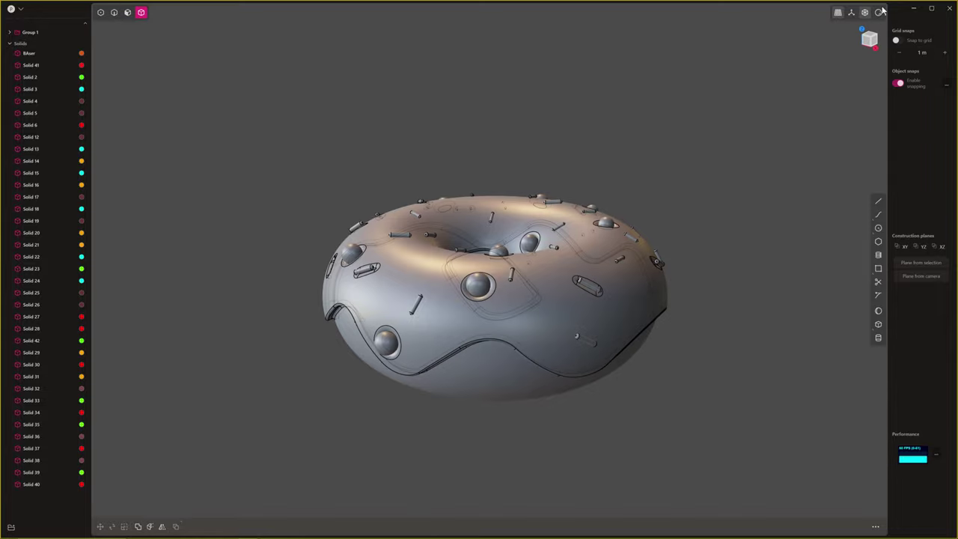
Switch the viewport back to the coloured material rendering and inspect the donut's edges up close
{"action": "left_click", "coordinate": [878, 12]}
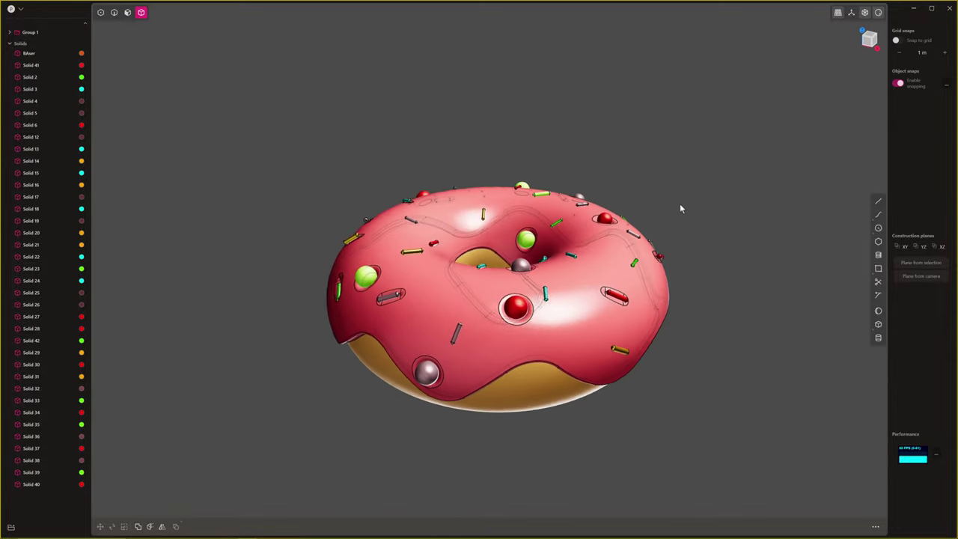
{"action": "middle_click_drag", "start_coordinate": [550, 298], "coordinate": [583, 318]}
{"action": "scroll", "coordinate": [576, 318], "scroll_direction": "up", "scroll_amount": 4}
{"action": "middle_click_drag", "start_coordinate": [469, 371], "coordinate": [563, 363], "text": "shift"}
{"action": "middle_click_drag", "start_coordinate": [442, 258], "coordinate": [526, 299]}
{"action": "scroll", "coordinate": [508, 230], "scroll_direction": "up", "scroll_amount": 10}
{"action": "scroll", "coordinate": [515, 229], "scroll_direction": "down", "scroll_amount": 6}
{"action": "scroll", "coordinate": [514, 229], "scroll_direction": "down", "scroll_amount": 10}
{"action": "scroll", "coordinate": [525, 298], "scroll_direction": "up", "scroll_amount": 3}
Hide the donut model's edges and switch the viewport from the coloured rendering to the grey metallic matcap
{"action": "left_click", "coordinate": [879, 13]}
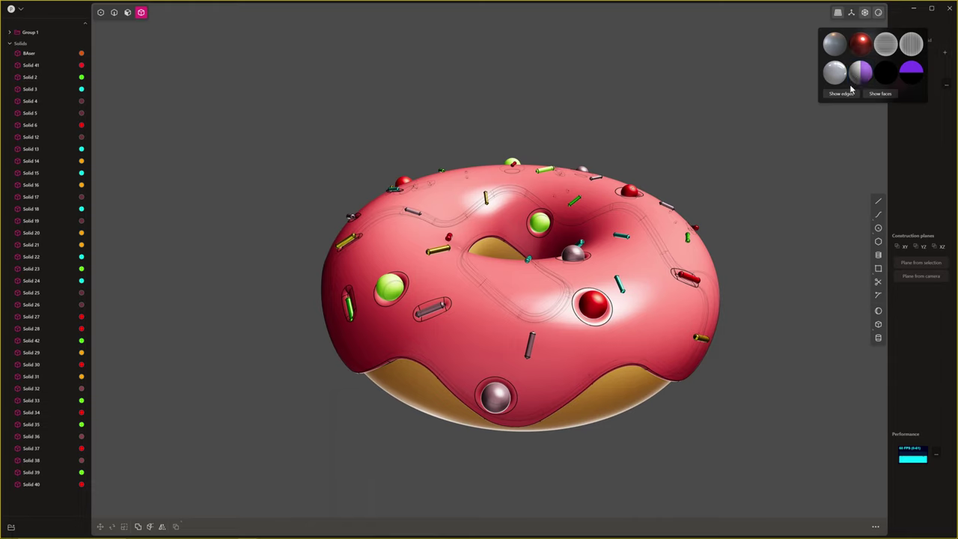
{"action": "left_click", "coordinate": [841, 94]}
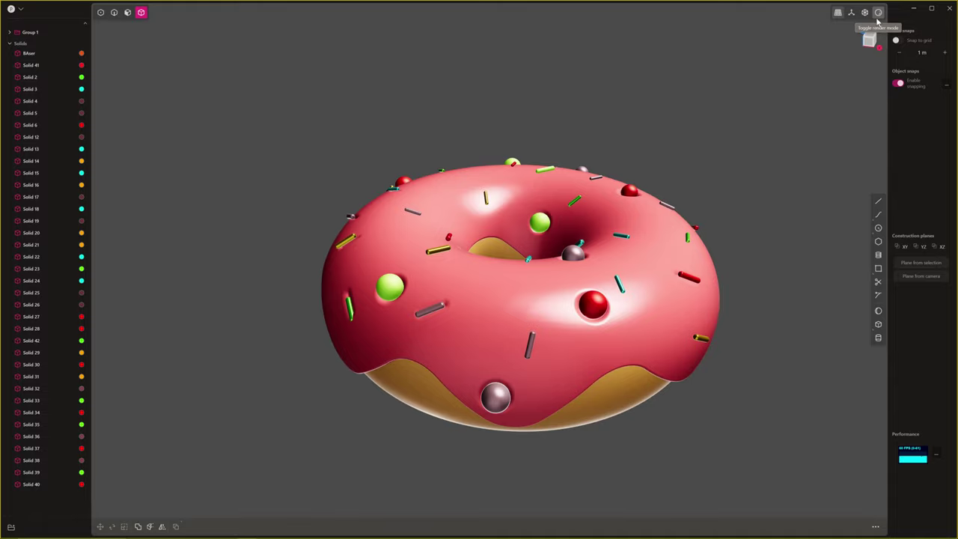
{"action": "middle_click_drag", "start_coordinate": [724, 189], "coordinate": [737, 223]}
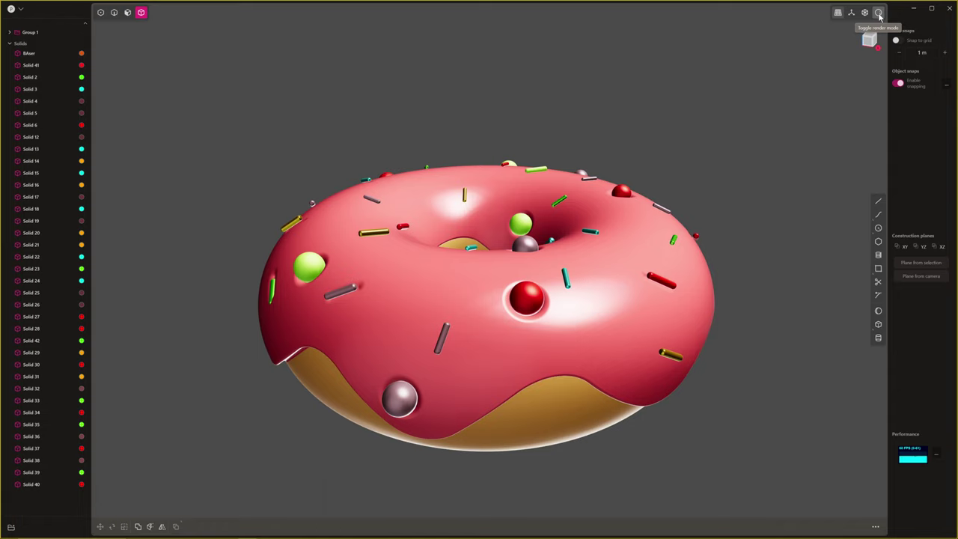
{"action": "left_click", "coordinate": [879, 13]}
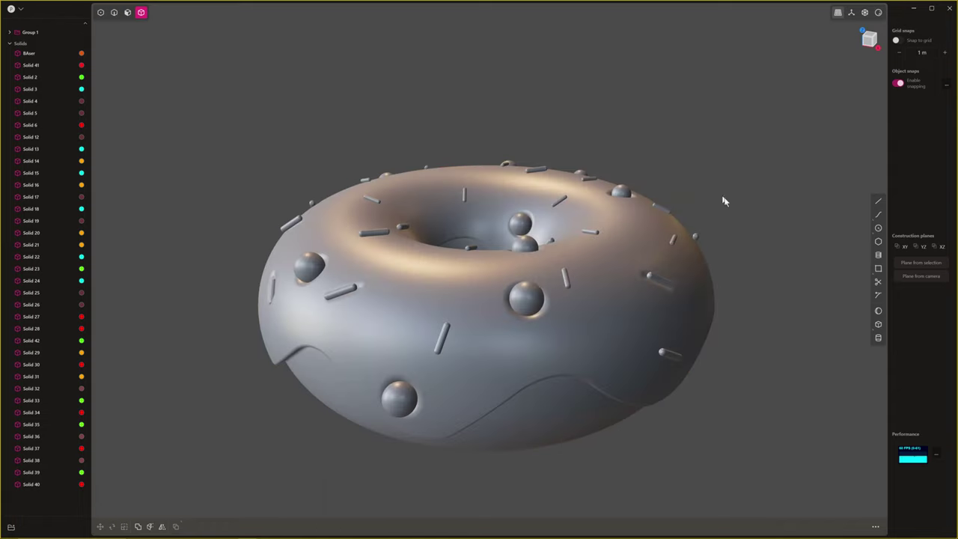
{"action": "middle_click_drag", "start_coordinate": [723, 198], "coordinate": [748, 174]}
{"action": "scroll", "coordinate": [744, 211], "scroll_direction": "down", "scroll_amount": 1}
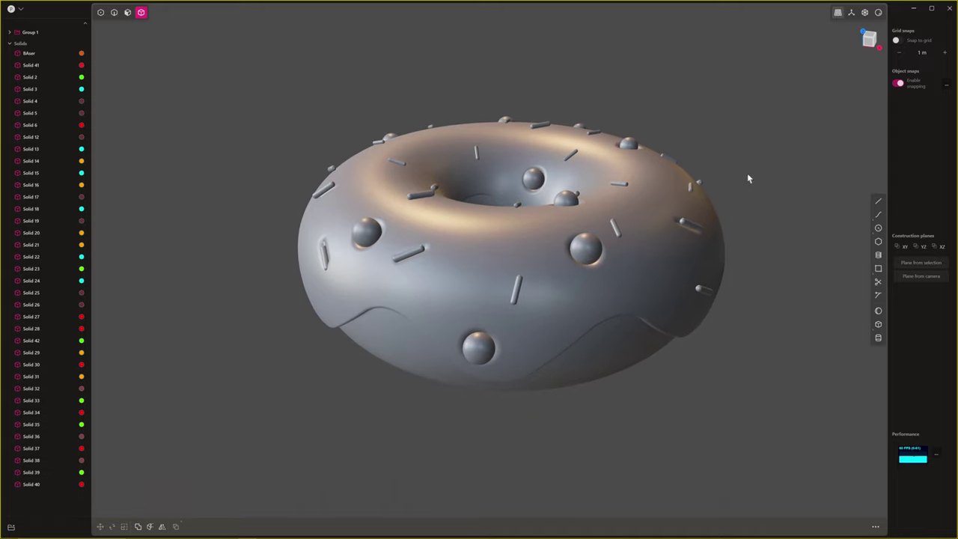
Toggle the edge display on and off in the grey matcap rendering while viewing the donut
{"action": "left_click", "coordinate": [879, 12]}
{"action": "left_click", "coordinate": [841, 93]}
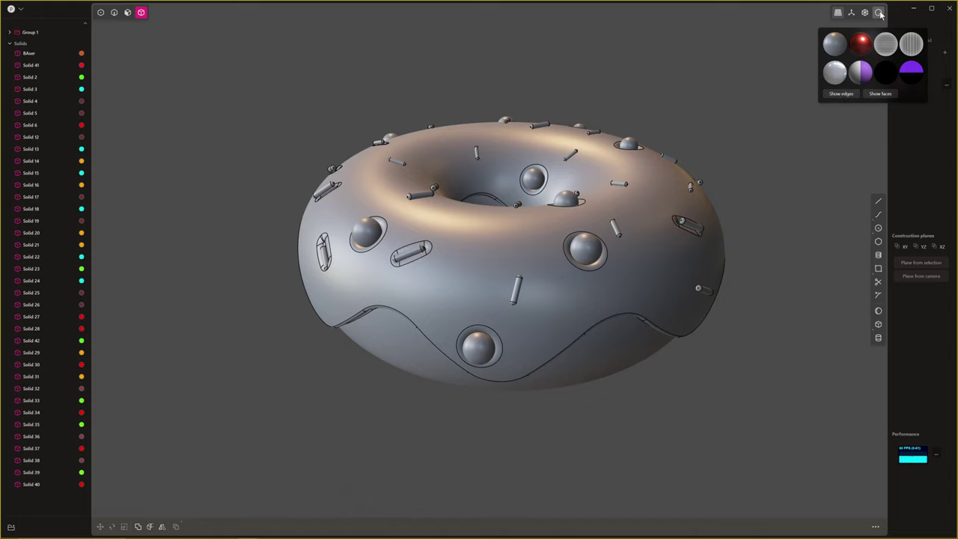
{"action": "left_click", "coordinate": [842, 93]}
{"action": "middle_click_drag", "start_coordinate": [528, 198], "coordinate": [704, 146]}
{"action": "scroll", "coordinate": [736, 98], "scroll_direction": "up", "scroll_amount": 1}
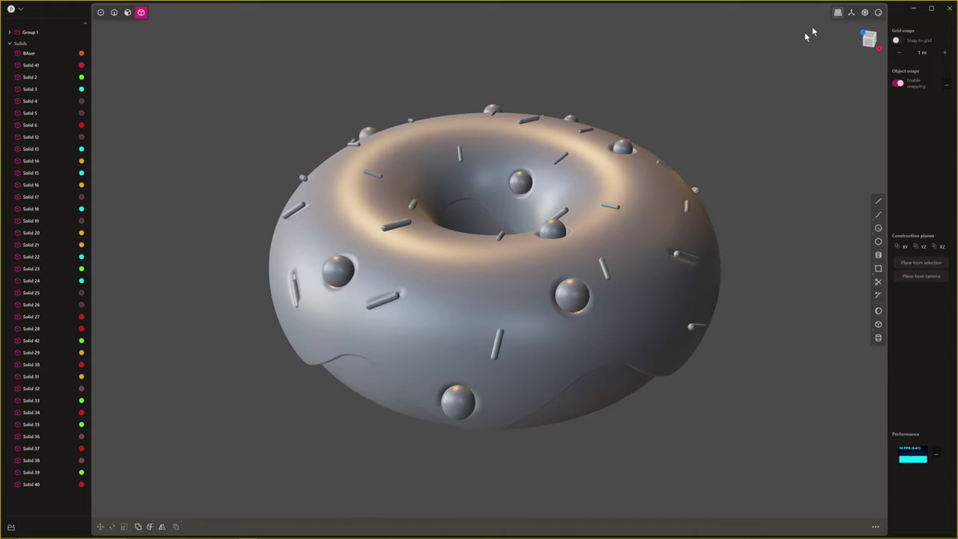
Show the donut's edges again and preview the model with the glossy red matcap from another side
{"action": "left_click", "coordinate": [879, 14]}
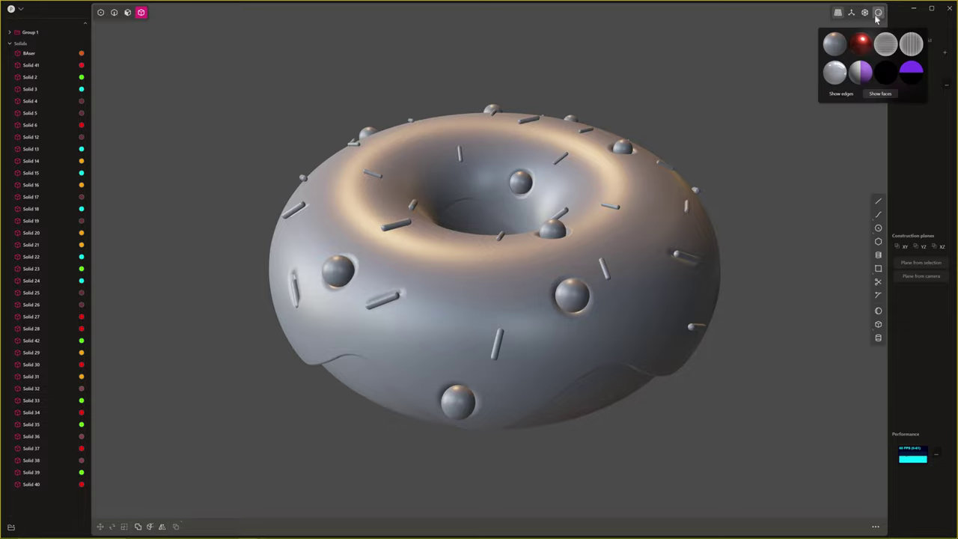
{"action": "left_click", "coordinate": [850, 94]}
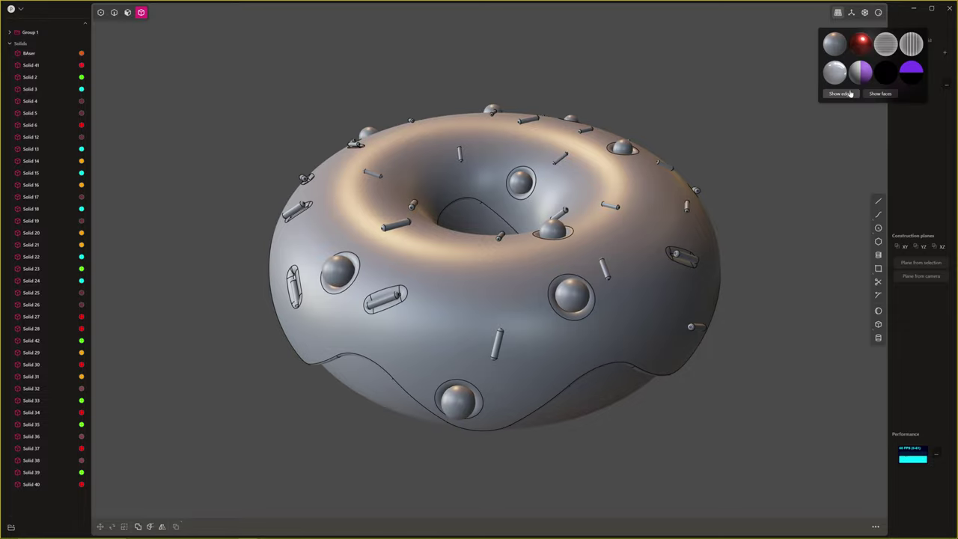
{"action": "left_click", "coordinate": [862, 44]}
{"action": "middle_click_drag", "start_coordinate": [745, 152], "coordinate": [664, 130]}
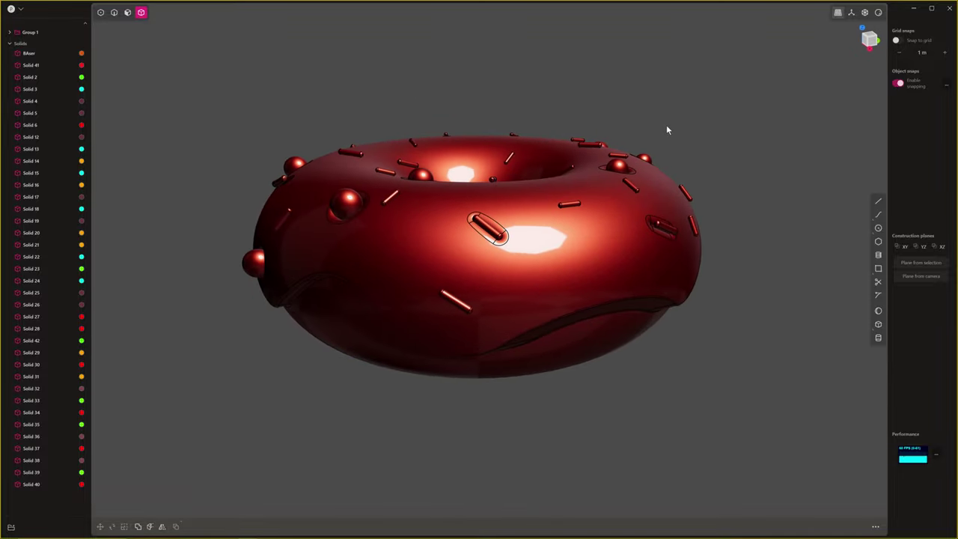
Inspect the donut's surfaces with the horizontal zebra-stripe rendering, followed by the vertical zebra-stripe rendering
{"action": "left_click", "coordinate": [878, 13]}
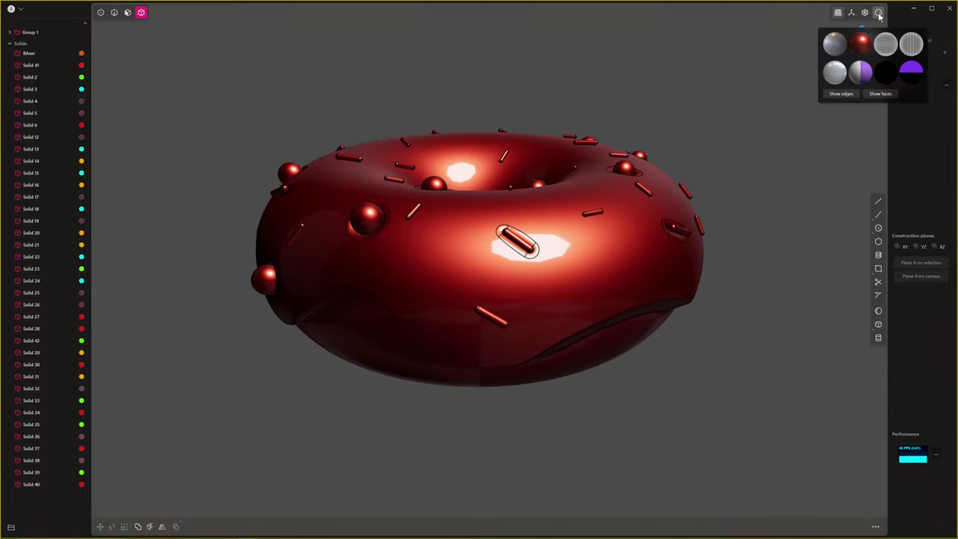
{"action": "left_click", "coordinate": [886, 42]}
{"action": "middle_click_drag", "start_coordinate": [669, 155], "coordinate": [600, 180]}
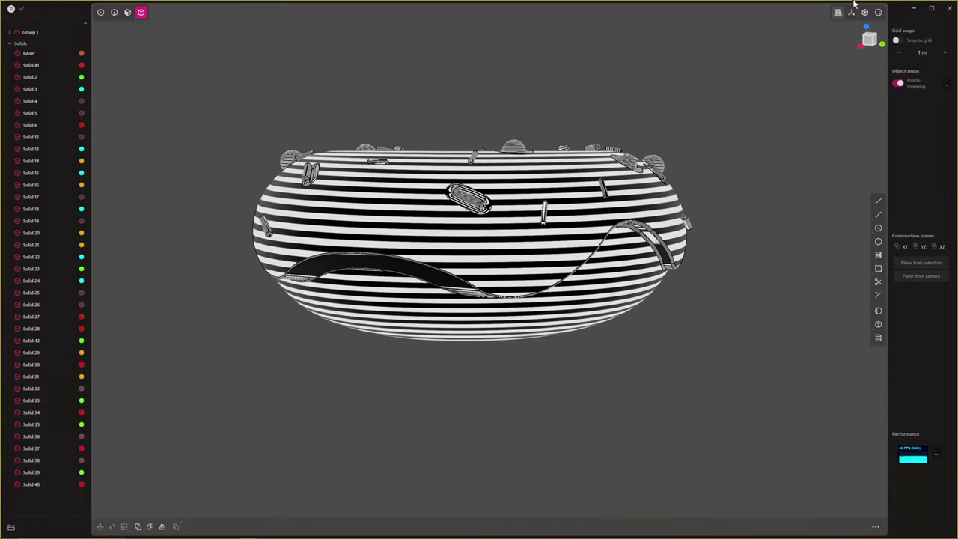
{"action": "left_click", "coordinate": [897, 40]}
{"action": "left_click", "coordinate": [881, 14]}
{"action": "left_click", "coordinate": [910, 42]}
{"action": "middle_click_drag", "start_coordinate": [641, 158], "coordinate": [636, 218]}
Preview the donut in the reflective coloured rendering, followed by the split grey-and-purple render mode, from different angles
{"action": "left_click", "coordinate": [878, 12]}
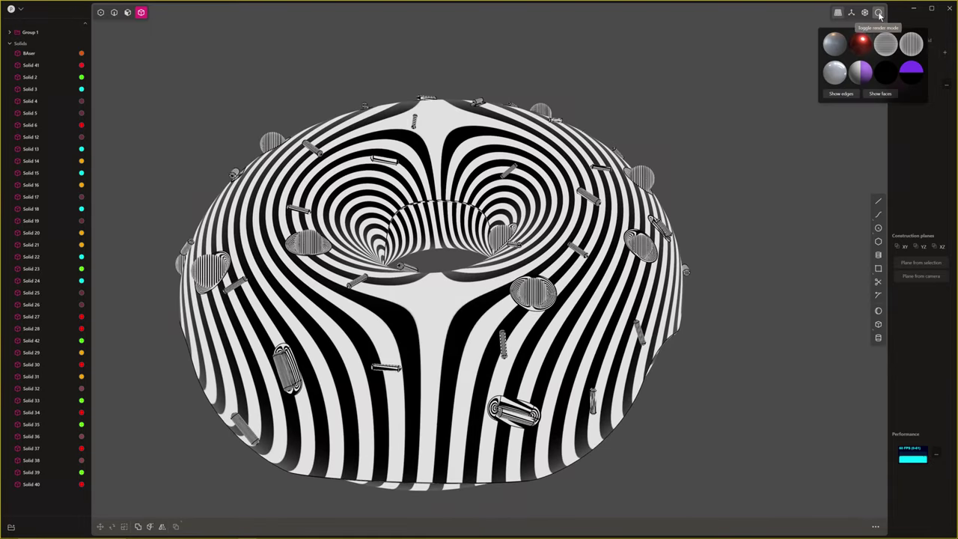
{"action": "left_click", "coordinate": [835, 71]}
{"action": "middle_click_drag", "start_coordinate": [696, 109], "coordinate": [774, 120]}
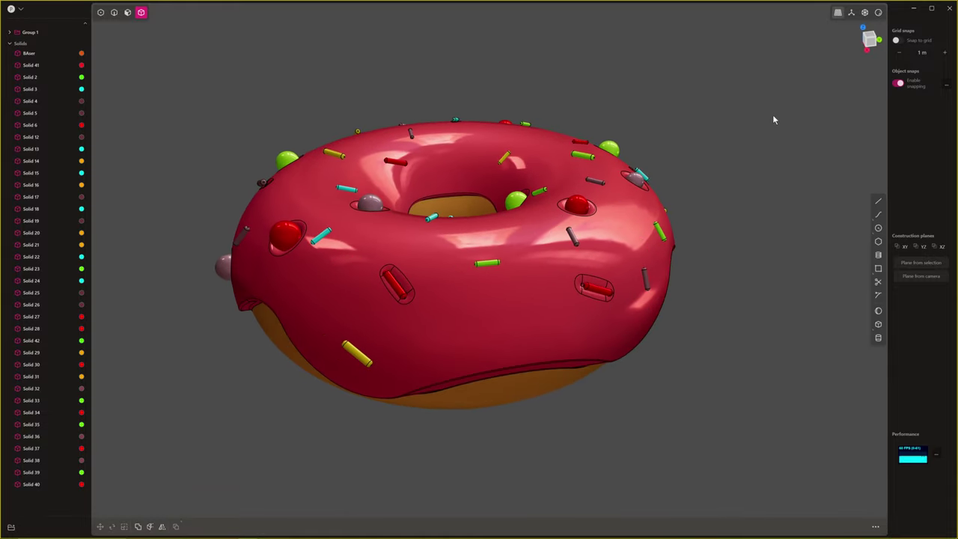
{"action": "left_click", "coordinate": [879, 12]}
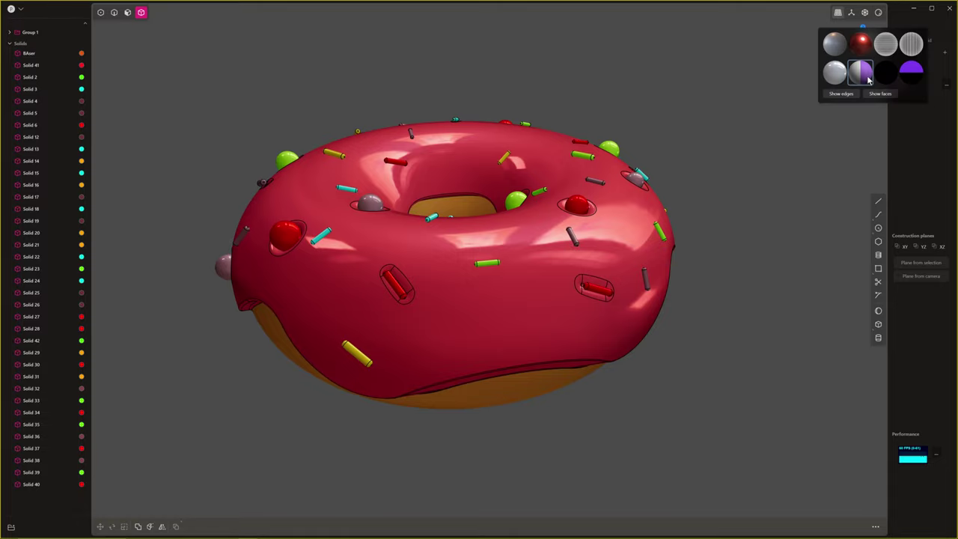
{"action": "left_click", "coordinate": [867, 78]}
{"action": "mouse_move", "coordinate": [770, 124]}
{"action": "middle_mouse_down"}
{"action": "mouse_move", "coordinate": [736, 120]}
{"action": "mouse_move", "coordinate": [744, 107]}
{"action": "mouse_move", "coordinate": [662, 141]}
{"action": "mouse_move", "coordinate": [698, 107]}
{"action": "middle_mouse_up"}
Preview the donut as a solid black silhouette and toggle the camera projection
{"action": "left_click", "coordinate": [879, 14]}
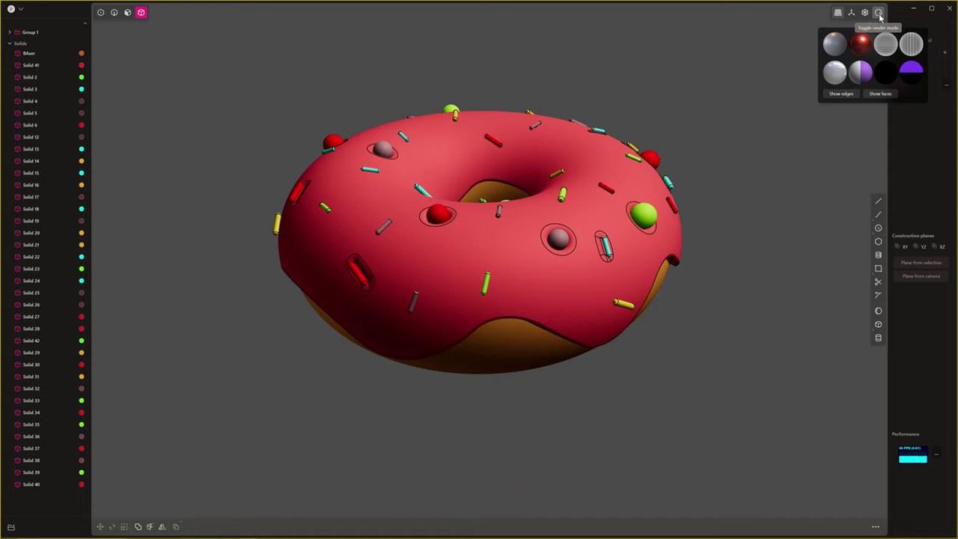
{"action": "left_click", "coordinate": [891, 47]}
{"action": "left_click", "coordinate": [880, 13]}
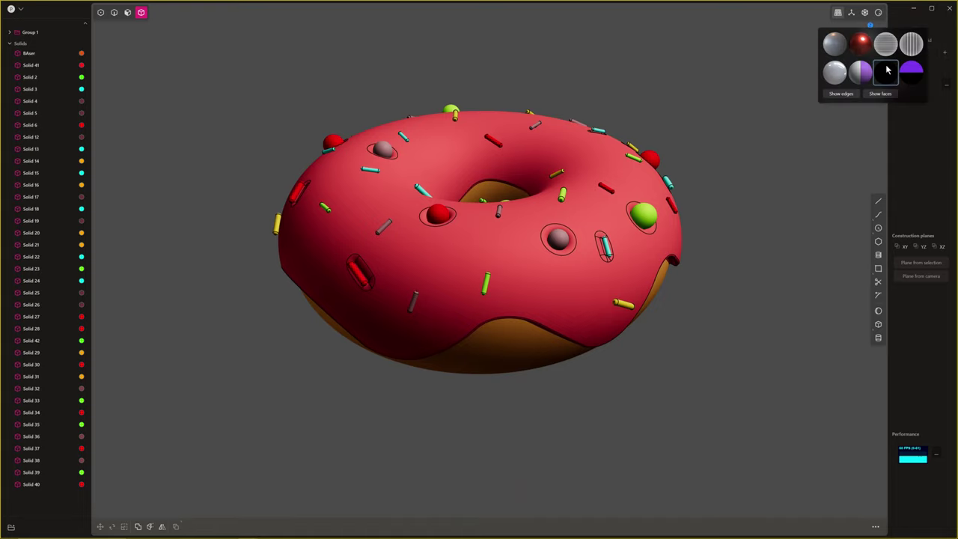
{"action": "left_click", "coordinate": [888, 70]}
{"action": "mouse_move", "coordinate": [770, 131]}
{"action": "middle_mouse_down"}
{"action": "mouse_move", "coordinate": [753, 193]}
{"action": "mouse_move", "coordinate": [766, 182]}
{"action": "mouse_move", "coordinate": [751, 180]}
{"action": "mouse_move", "coordinate": [764, 203]}
{"action": "mouse_move", "coordinate": [751, 165]}
{"action": "mouse_move", "coordinate": [740, 18]}
{"action": "mouse_move", "coordinate": [785, 47]}
{"action": "mouse_move", "coordinate": [762, 227]}
{"action": "mouse_move", "coordinate": [737, 203]}
{"action": "mouse_move", "coordinate": [794, 148]}
{"action": "mouse_move", "coordinate": [719, 177]}
{"action": "mouse_move", "coordinate": [712, 262]}
{"action": "mouse_move", "coordinate": [689, 170]}
{"action": "mouse_move", "coordinate": [700, 52]}
{"action": "mouse_move", "coordinate": [700, 75]}
{"action": "middle_mouse_up"}
{"action": "key", "text": "KP_5"}
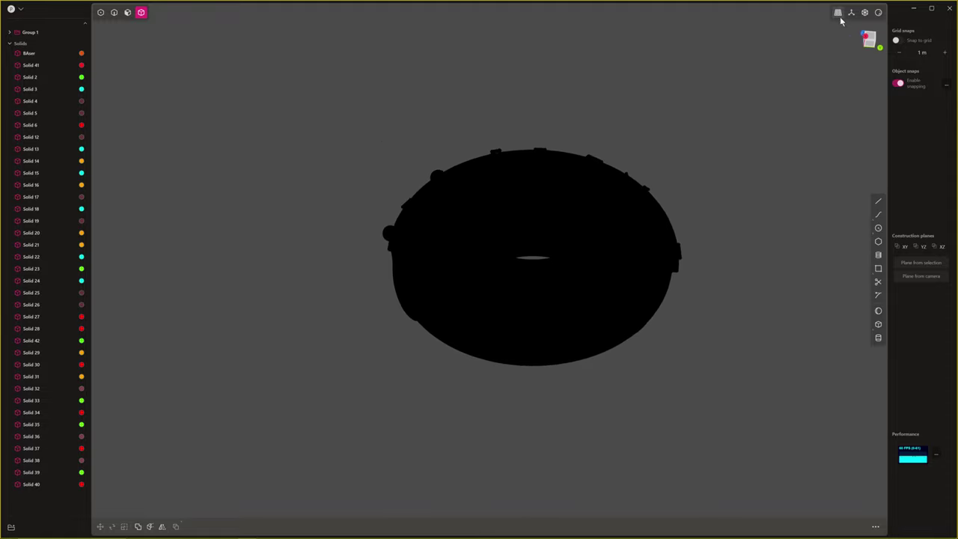
Switch the viewport to the flat unlit colour rendering and hide the donut's edges
{"action": "left_click", "coordinate": [879, 13]}
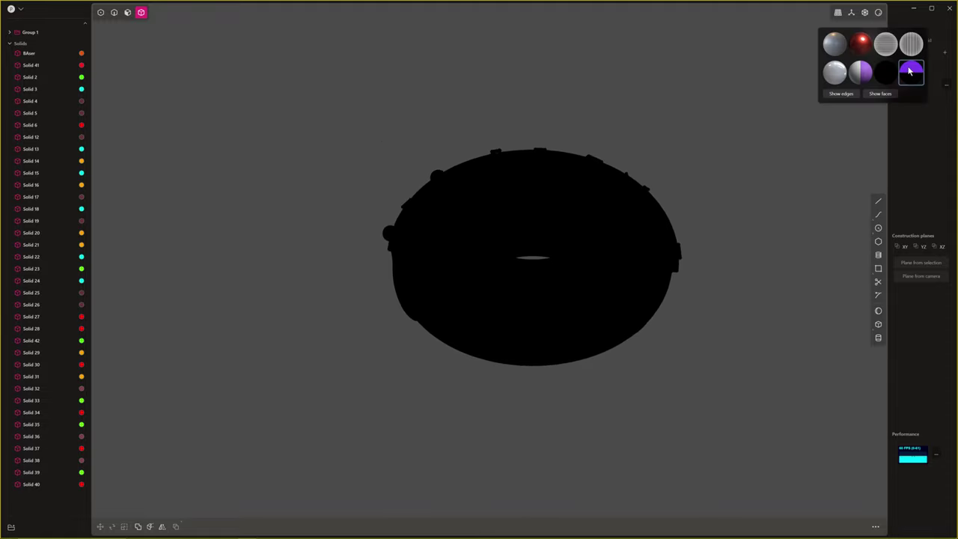
{"action": "middle_click_drag", "start_coordinate": [751, 126], "coordinate": [767, 174]}
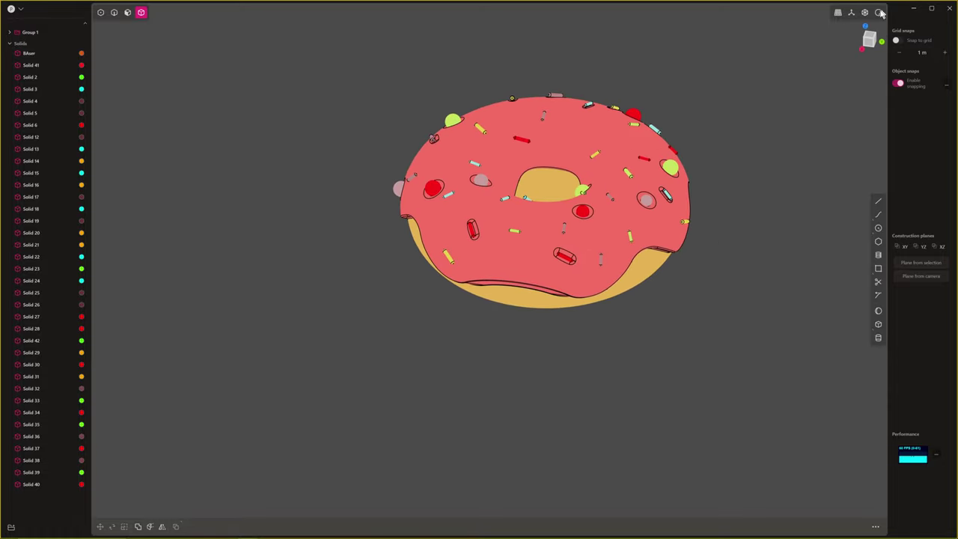
{"action": "left_click", "coordinate": [880, 13]}
{"action": "left_click", "coordinate": [880, 16]}
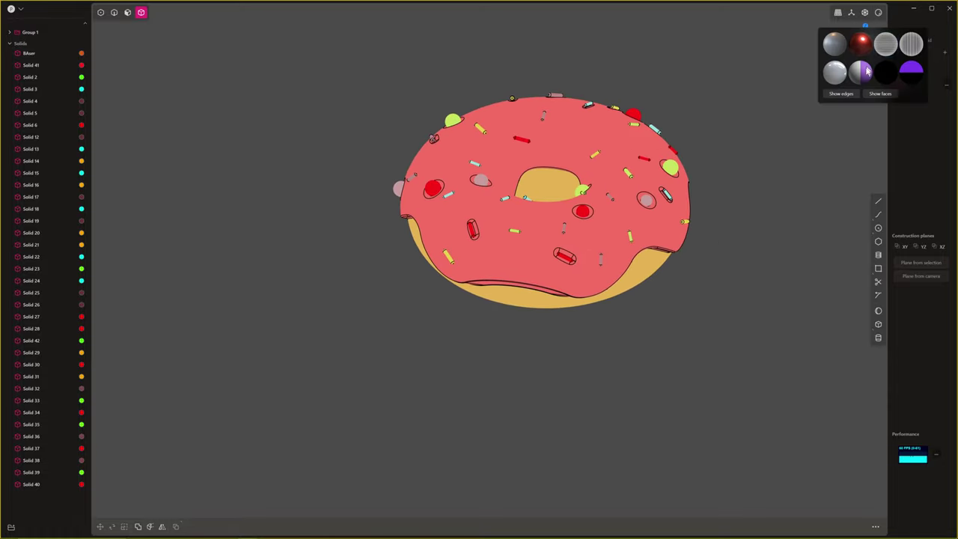
{"action": "left_click", "coordinate": [846, 96]}
{"action": "middle_click_drag", "start_coordinate": [775, 83], "coordinate": [693, 206]}
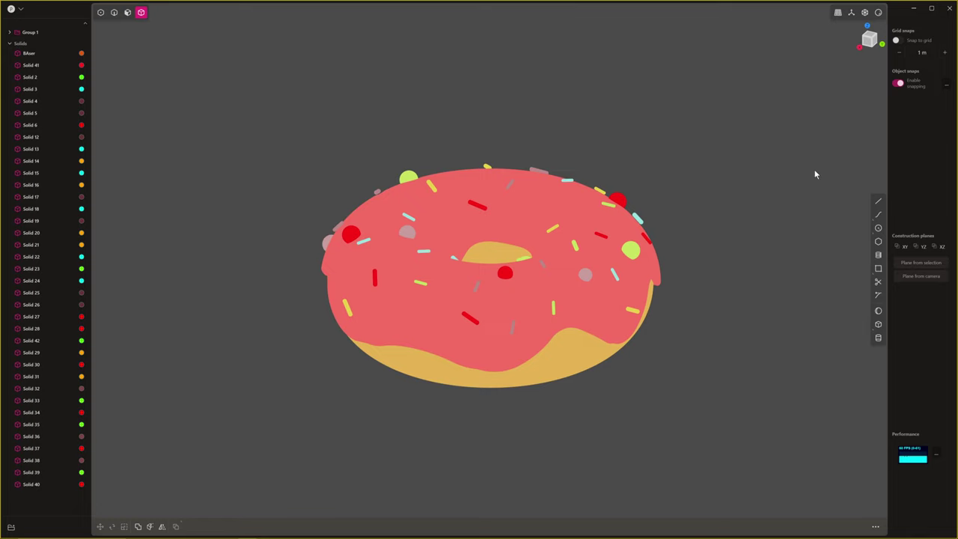
Switch the viewport back to the grey metallic matcap and turn the donut's edge display on
{"action": "left_click", "coordinate": [878, 14]}
{"action": "left_click", "coordinate": [835, 45]}
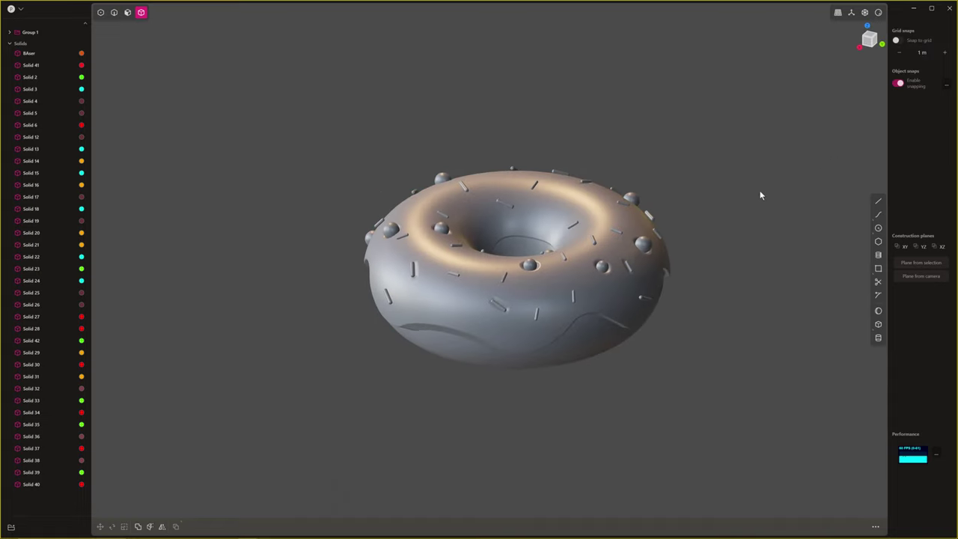
{"action": "middle_click_drag", "start_coordinate": [760, 196], "coordinate": [629, 195]}
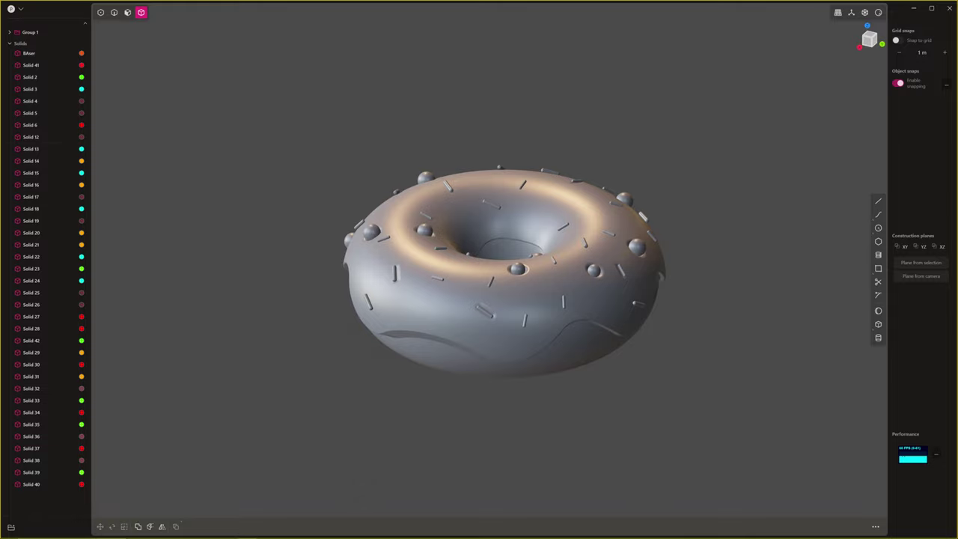
{"action": "middle_click_drag", "start_coordinate": [187, 120], "coordinate": [494, 202]}
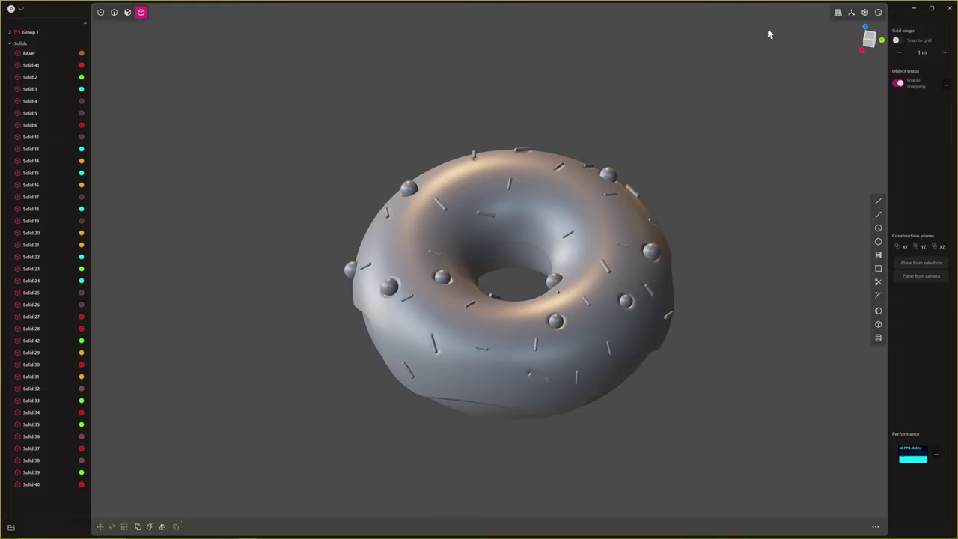
{"action": "left_click", "coordinate": [881, 14]}
{"action": "left_click", "coordinate": [848, 94]}
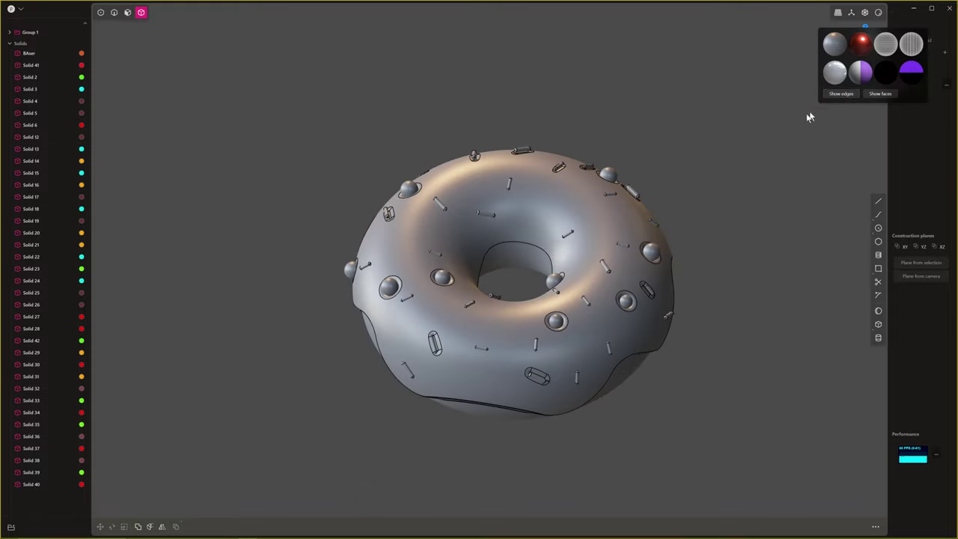
{"action": "middle_click_drag", "start_coordinate": [707, 168], "coordinate": [653, 144]}
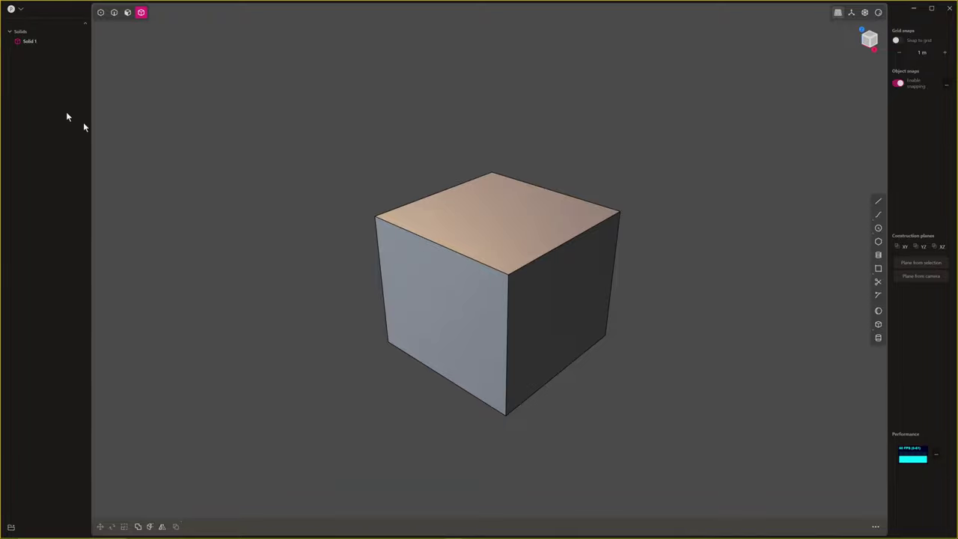
{"action": "scroll", "coordinate": [537, 301], "scroll_direction": "down", "scroll_amount": 2}
{"action": "middle_click_drag", "start_coordinate": [448, 309], "coordinate": [441, 322], "text": "shift"}
{"action": "scroll", "coordinate": [436, 319], "scroll_direction": "up", "scroll_amount": 1}
{"action": "scroll", "coordinate": [479, 288], "scroll_direction": "up", "scroll_amount": 1}
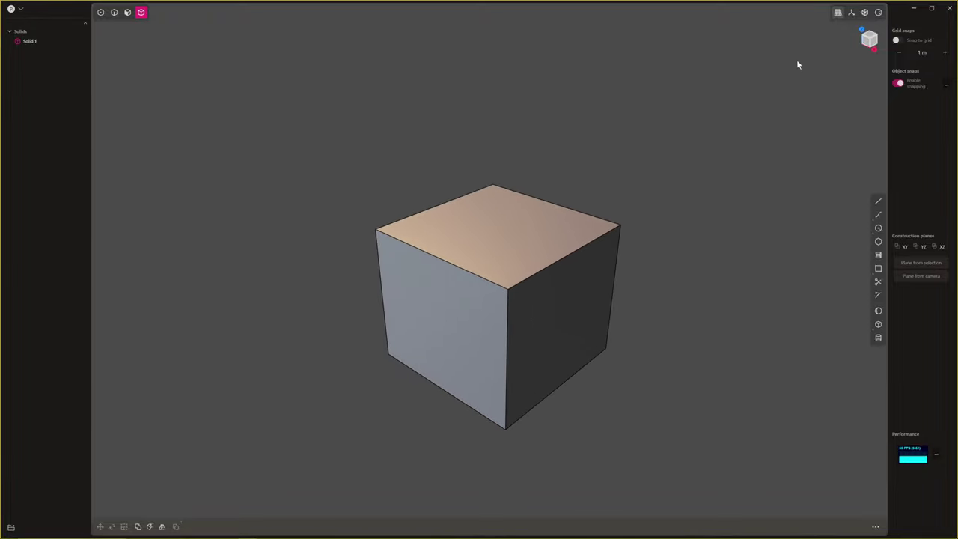
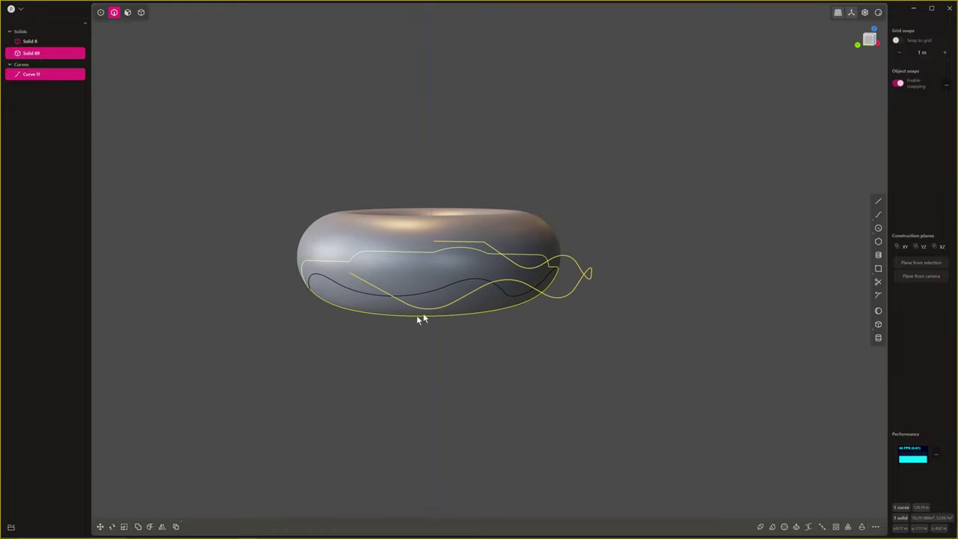
Delete the leftover wavy guide curve around the donut in edge selection mode
{"action": "left_click", "coordinate": [454, 303]}
{"action": "key", "text": "2"}
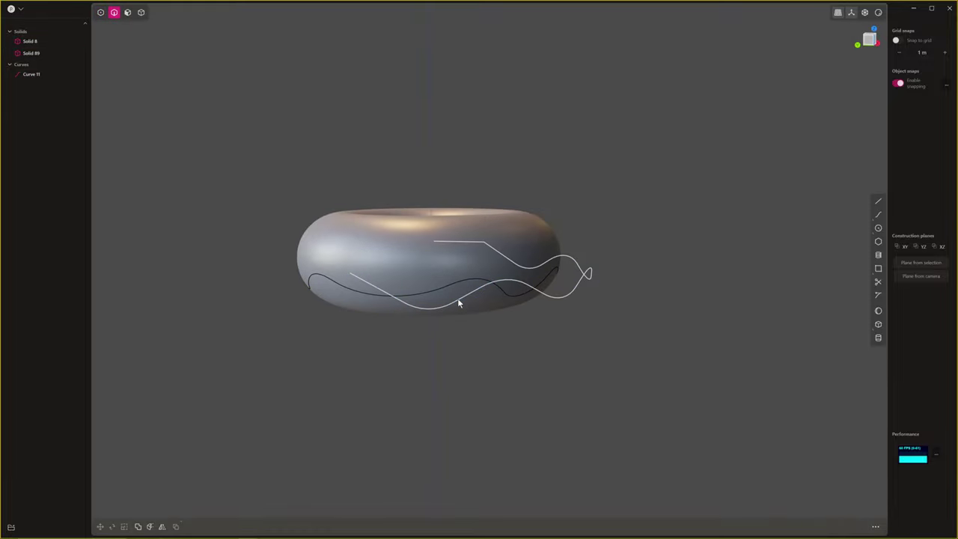
{"action": "middle_click_drag", "start_coordinate": [478, 319], "coordinate": [454, 348]}
{"action": "key", "text": "Delete"}
{"action": "scroll", "coordinate": [448, 303], "scroll_direction": "up", "scroll_amount": 1}
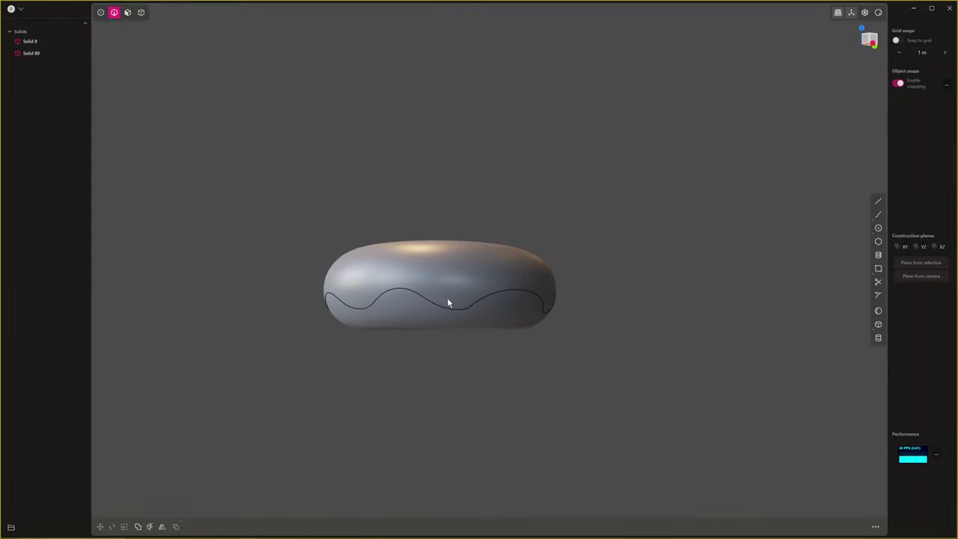
{"action": "left_click", "coordinate": [445, 310]}
{"action": "key", "text": "f"}
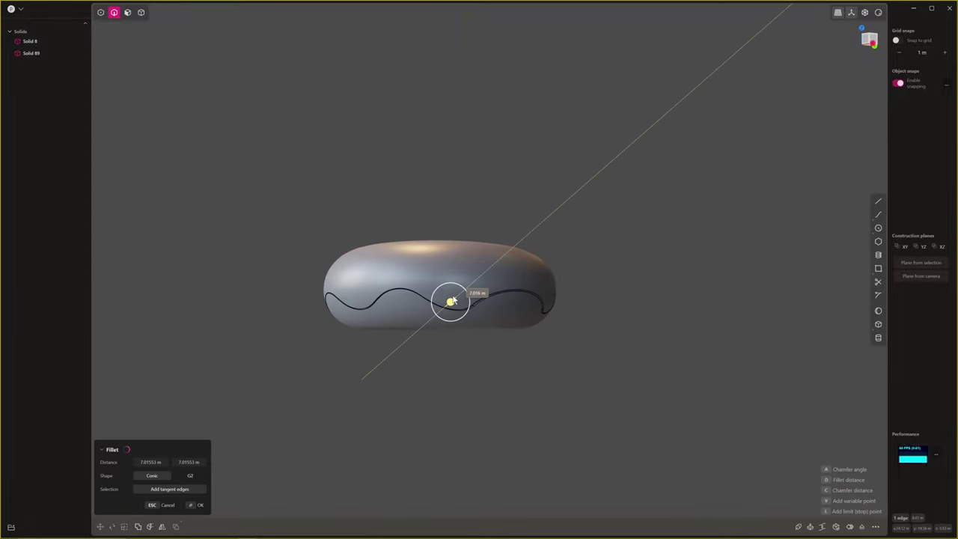
{"action": "key", "text": "Escape"}
Offset the dough's exposed face beneath the icing inward by about 0.89 m
{"action": "middle_click_drag", "start_coordinate": [491, 318], "coordinate": [507, 301]}
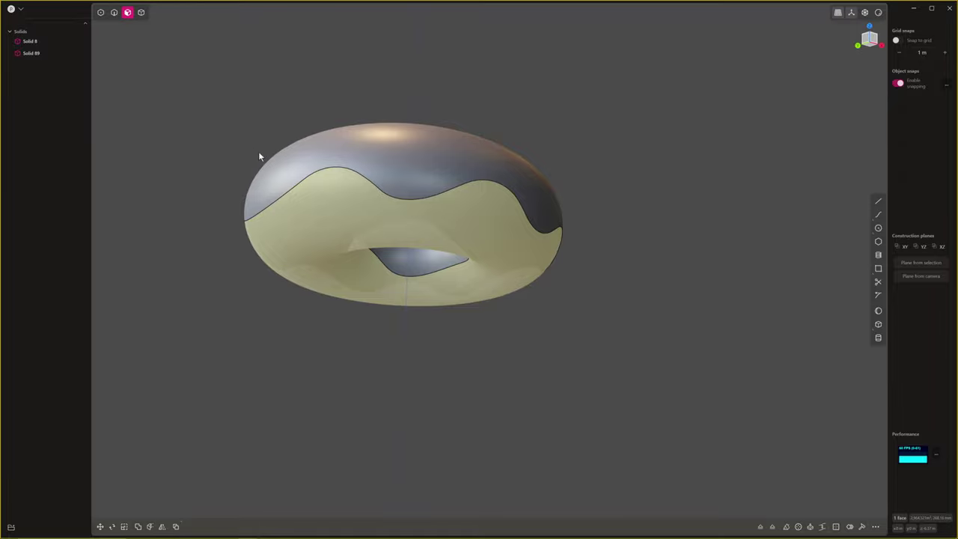
{"action": "key", "text": "o"}
{"action": "middle_click_drag", "start_coordinate": [359, 237], "coordinate": [331, 234]}
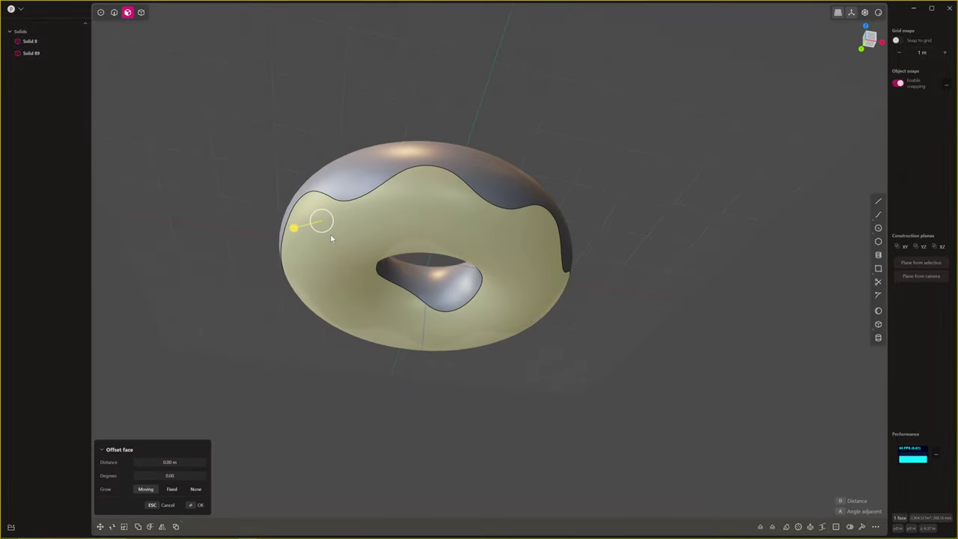
{"action": "left_click_drag", "start_coordinate": [296, 227], "coordinate": [301, 235]}
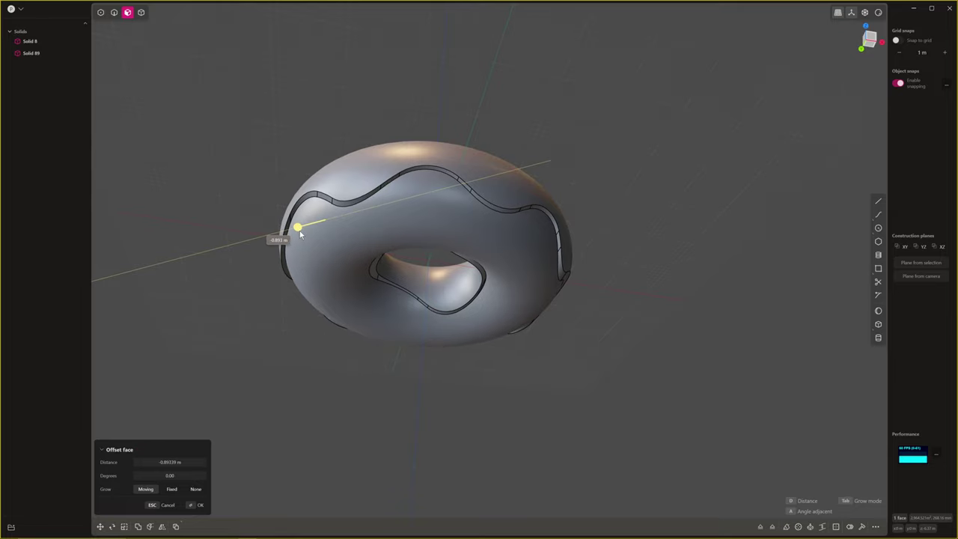
{"action": "middle_click_drag", "start_coordinate": [300, 230], "coordinate": [456, 111]}
{"action": "scroll", "coordinate": [488, 323], "scroll_direction": "up", "scroll_amount": 5}
{"action": "key", "text": "Return"}
{"action": "scroll", "coordinate": [576, 313], "scroll_direction": "down", "scroll_amount": 4}
Union the icing and dough bodies into a single solid
{"action": "left_click", "coordinate": [663, 284]}
{"action": "key", "text": "4"}
{"action": "left_click", "coordinate": [461, 116]}
{"action": "middle_click_drag", "start_coordinate": [491, 165], "coordinate": [477, 197]}
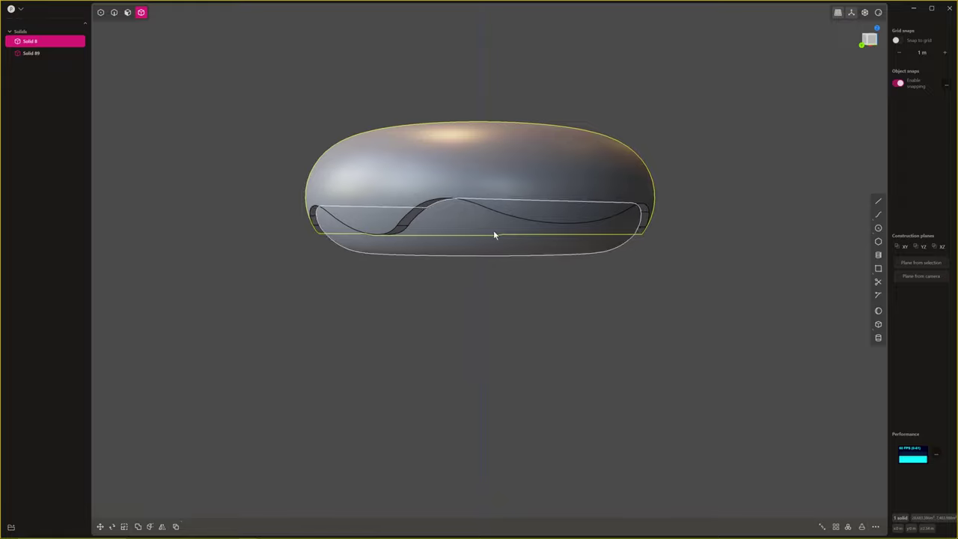
{"action": "scroll", "coordinate": [493, 233], "scroll_direction": "down", "scroll_amount": 1}
{"action": "middle_click_drag", "start_coordinate": [493, 234], "coordinate": [483, 231]}
{"action": "key", "text": "q"}
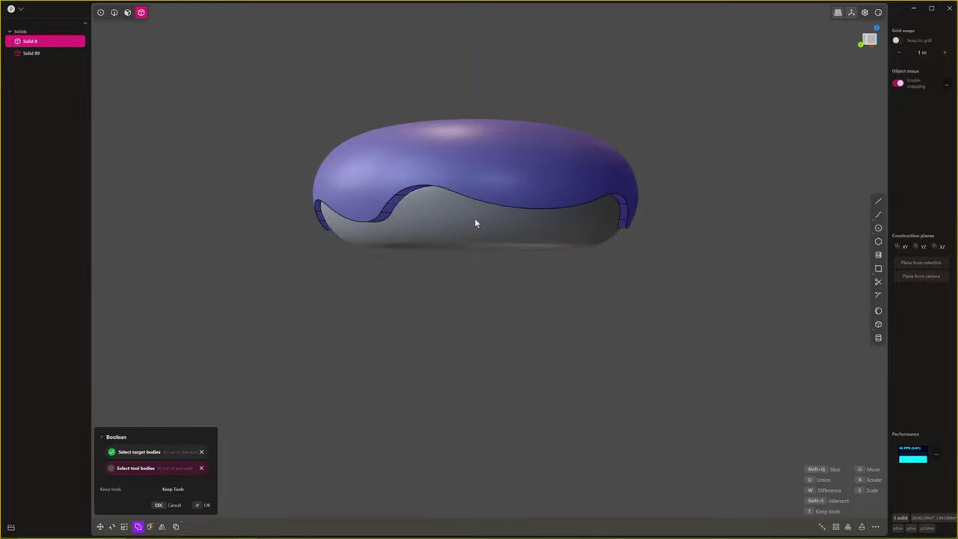
{"action": "left_click", "coordinate": [474, 224]}
{"action": "middle_click_drag", "start_coordinate": [477, 267], "coordinate": [500, 267]}
{"action": "key", "text": "q"}
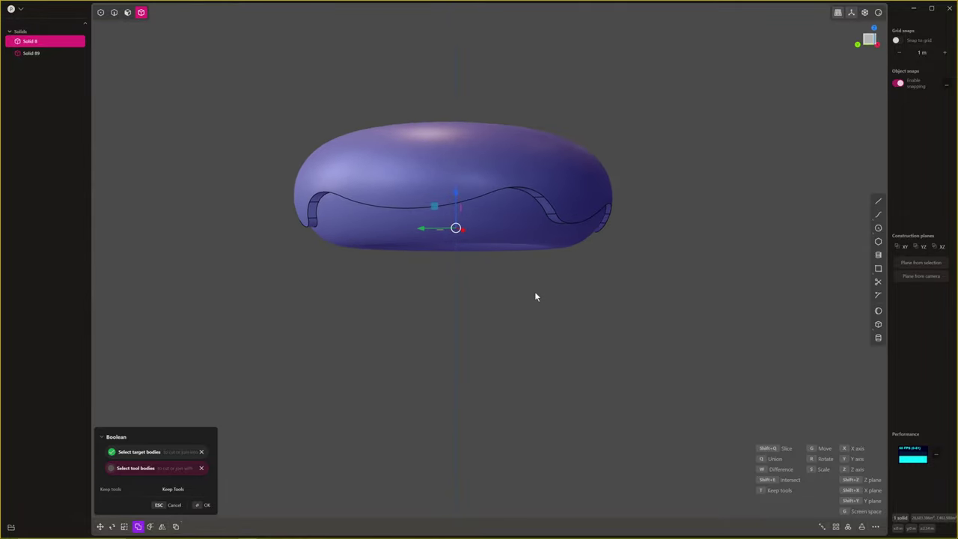
{"action": "key", "text": "Return"}
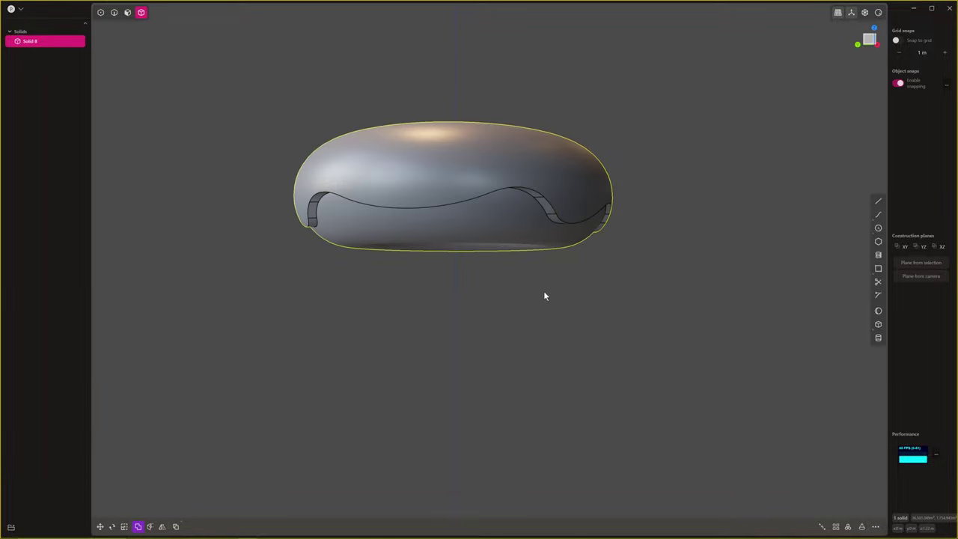
Select the icing rim's inner and outer wavy edges in edge selection mode for filleting
{"action": "middle_click_drag", "start_coordinate": [479, 298], "coordinate": [455, 266]}
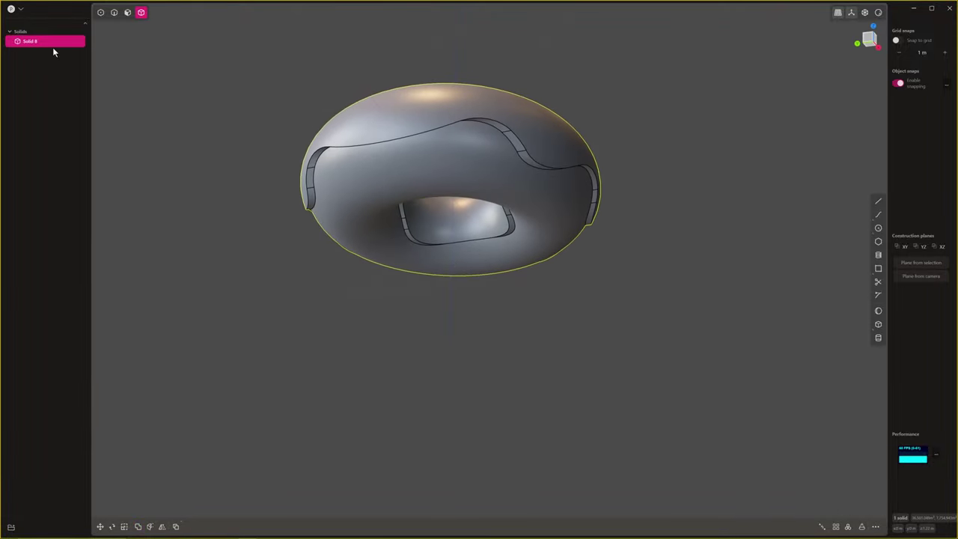
{"action": "middle_click_drag", "start_coordinate": [457, 232], "coordinate": [400, 287]}
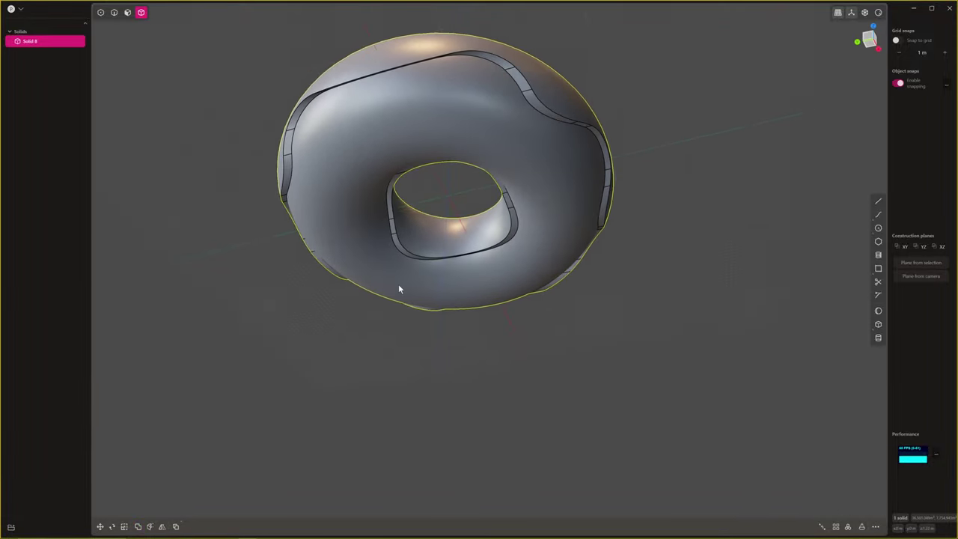
{"action": "scroll", "coordinate": [399, 285], "scroll_direction": "up", "scroll_amount": 3}
{"action": "key", "text": "2"}
{"action": "left_click", "coordinate": [413, 241]}
{"action": "key", "text": "f"}
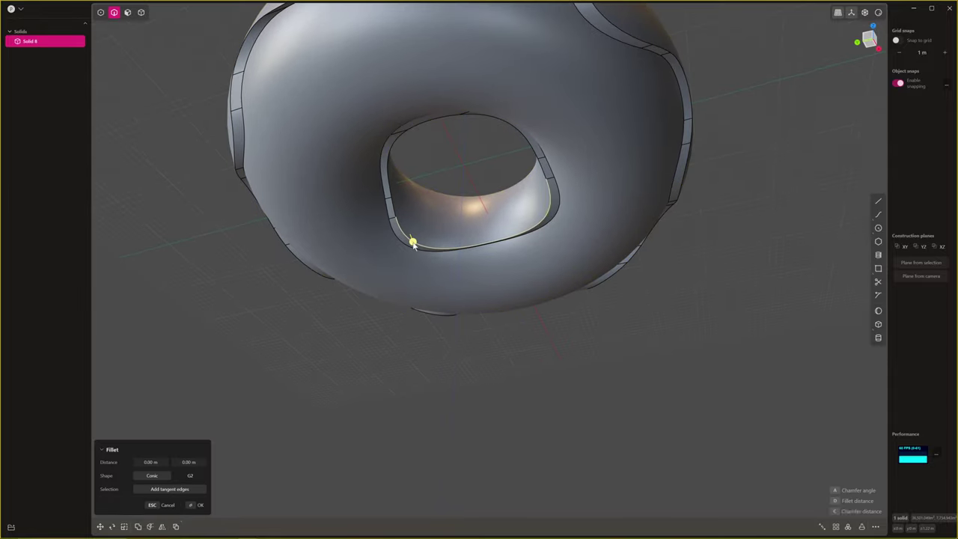
{"action": "middle_click_drag", "start_coordinate": [549, 255], "coordinate": [717, 223]}
{"action": "scroll", "coordinate": [514, 250], "scroll_direction": "up", "scroll_amount": 10}
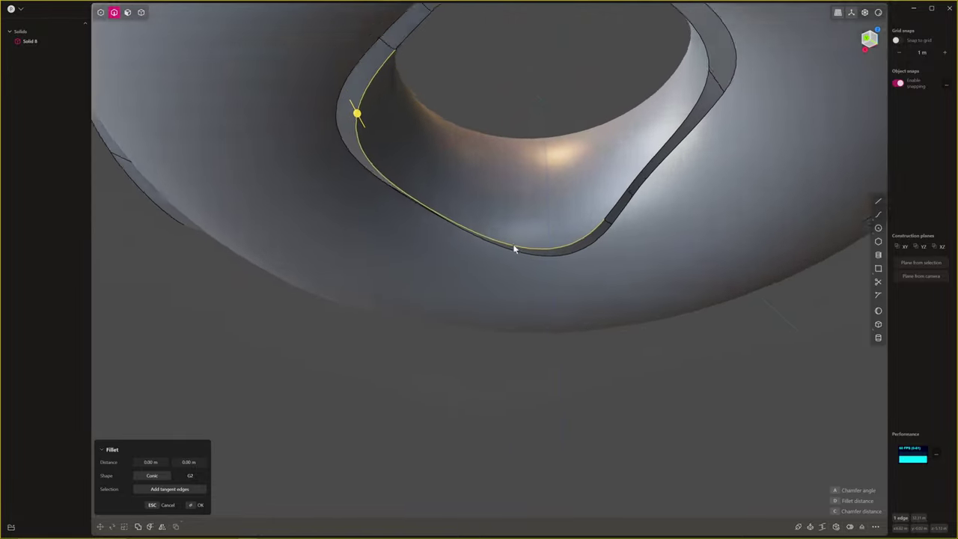
{"action": "scroll", "coordinate": [556, 235], "scroll_direction": "down", "scroll_amount": 5}
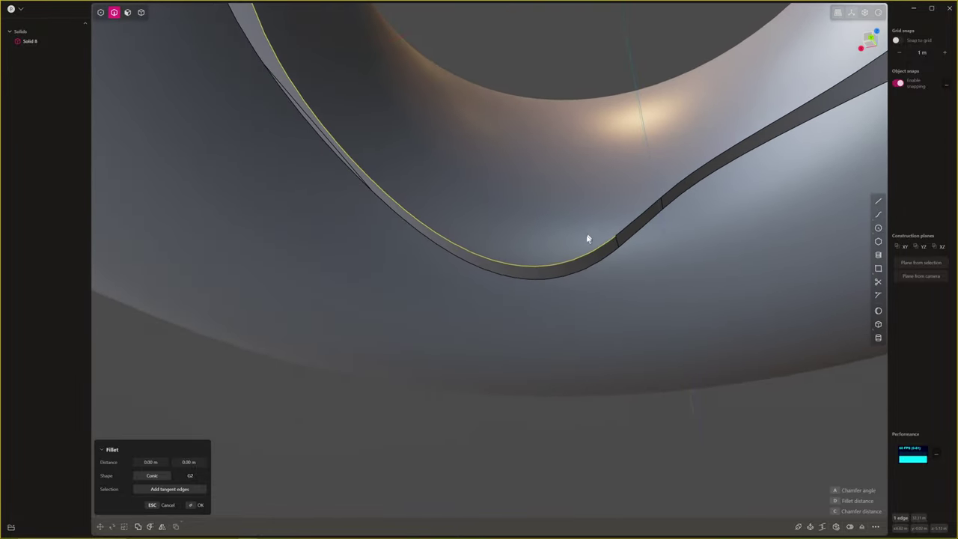
{"action": "scroll", "coordinate": [591, 250], "scroll_direction": "down", "scroll_amount": 5}
{"action": "middle_click_drag", "start_coordinate": [589, 247], "coordinate": [545, 225]}
{"action": "scroll", "coordinate": [552, 269], "scroll_direction": "down", "scroll_amount": 5}
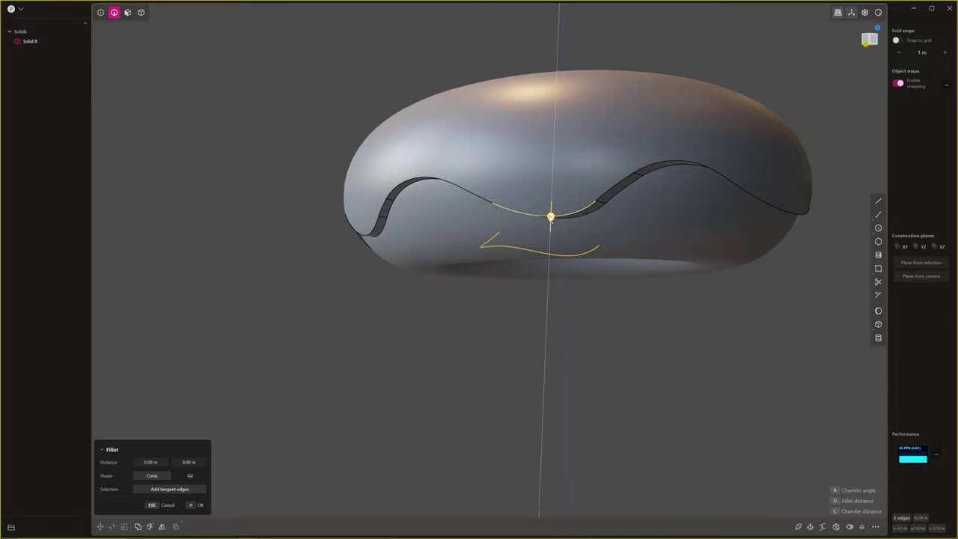
Try bevelling the two selected icing rim edges with a negative fillet distance of about -0.97 m
{"action": "mouse_move", "coordinate": [550, 217]}
{"action": "left_mouse_down"}
{"action": "mouse_move", "coordinate": [560, 225]}
{"action": "mouse_move", "coordinate": [558, 209]}
{"action": "left_mouse_up"}
{"action": "key", "text": "Return"}
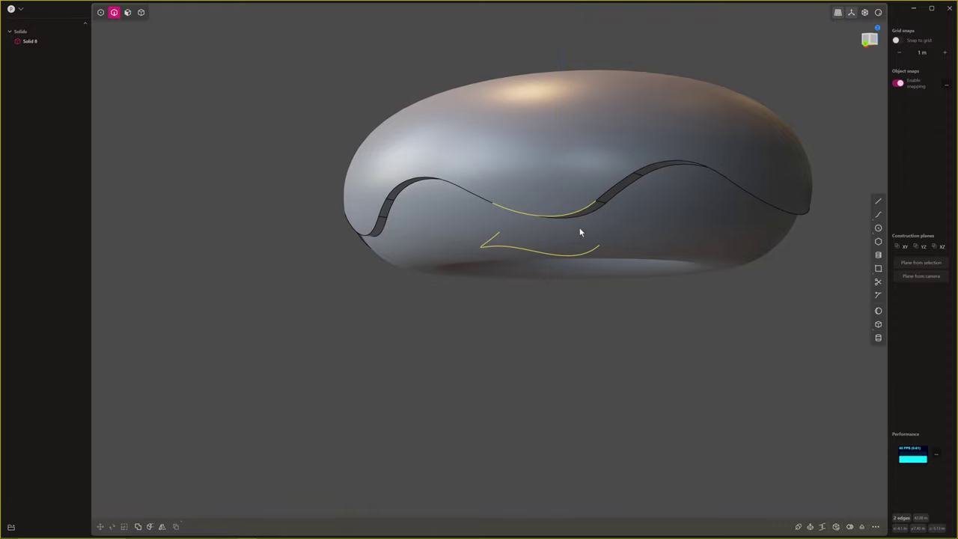
{"action": "key", "text": "f"}
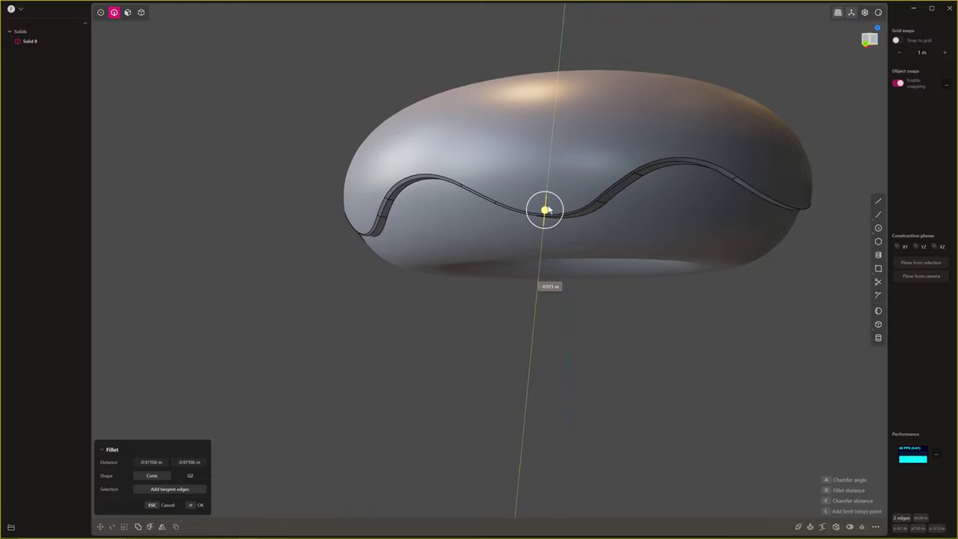
{"action": "middle_click_drag", "start_coordinate": [518, 240], "coordinate": [547, 253]}
{"action": "key", "text": "Escape"}
{"action": "middle_click_drag", "start_coordinate": [606, 230], "coordinate": [585, 245]}
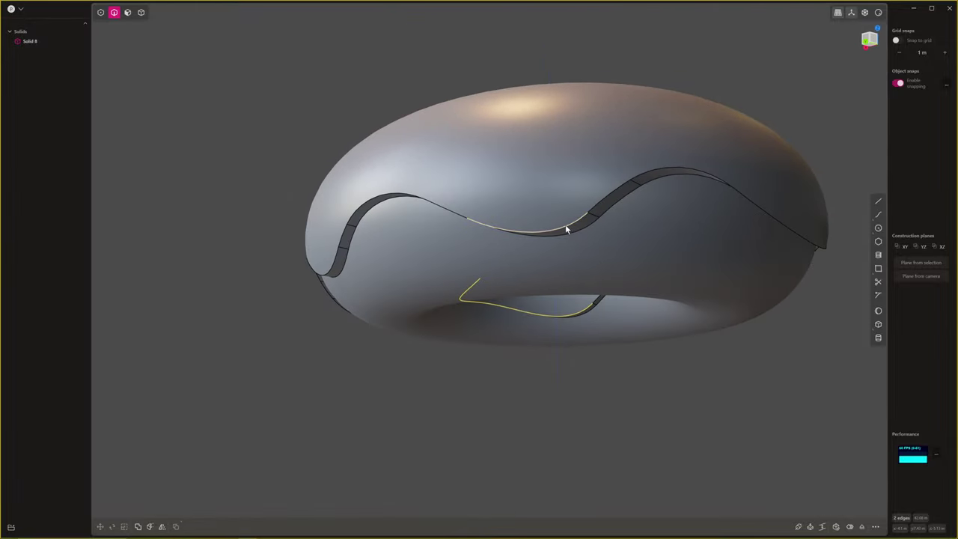
Fillet the icing rim's selected inner and outer edges with a distance of about 0.81 m
{"action": "key", "text": "f"}
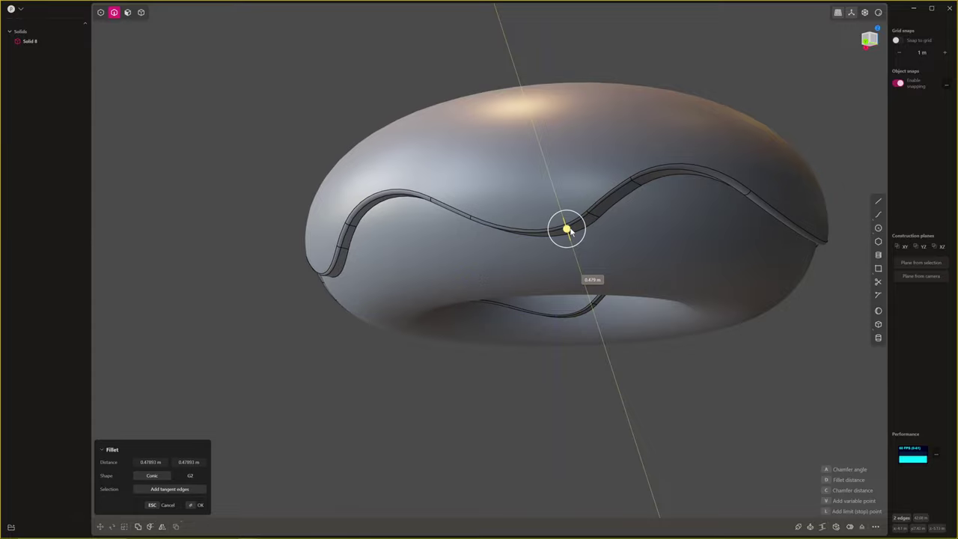
{"action": "left_click_drag", "start_coordinate": [573, 233], "coordinate": [557, 251]}
{"action": "scroll", "coordinate": [556, 252], "scroll_direction": "down", "scroll_amount": 3}
{"action": "middle_click_drag", "start_coordinate": [533, 266], "coordinate": [486, 257]}
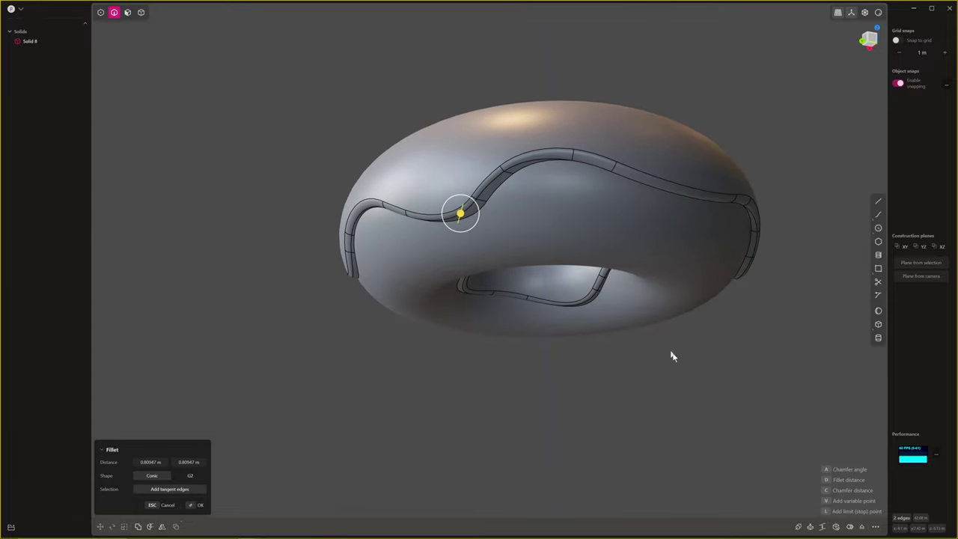
{"action": "key", "text": "Return"}
Try to fillet the outer and inner edges where the icing meets the dough
{"action": "middle_click_drag", "start_coordinate": [569, 369], "coordinate": [608, 329]}
{"action": "mouse_move", "coordinate": [343, 385]}
{"action": "middle_mouse_down"}
{"action": "mouse_move", "coordinate": [423, 422]}
{"action": "mouse_move", "coordinate": [444, 409]}
{"action": "mouse_move", "coordinate": [467, 289]}
{"action": "mouse_move", "coordinate": [447, 188]}
{"action": "mouse_move", "coordinate": [471, 154]}
{"action": "middle_mouse_up"}
{"action": "left_click", "coordinate": [447, 188]}
{"action": "key", "text": "f"}
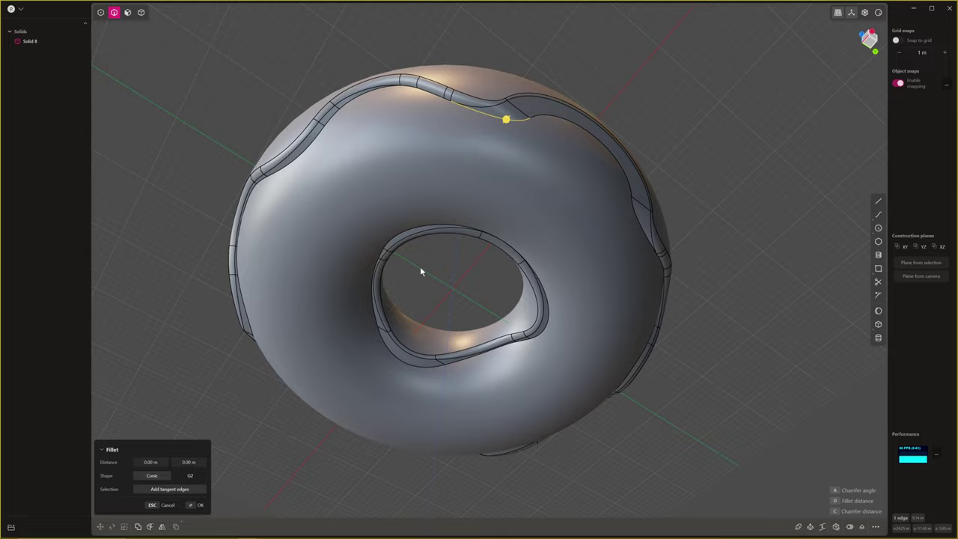
{"action": "scroll", "coordinate": [420, 267], "scroll_direction": "up", "scroll_amount": 3}
{"action": "middle_click_drag", "start_coordinate": [420, 267], "coordinate": [393, 261]}
{"action": "middle_click_drag", "start_coordinate": [560, 434], "coordinate": [525, 460]}
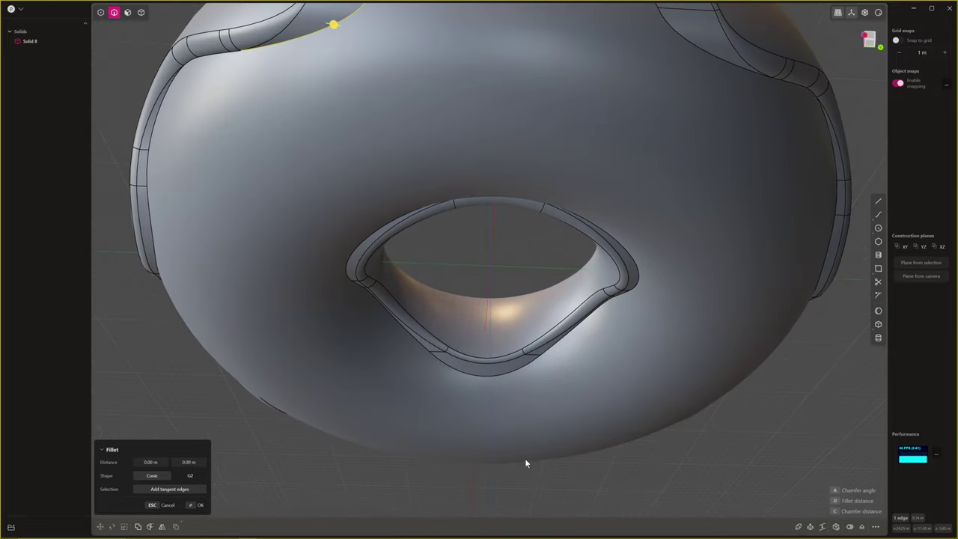
{"action": "left_click", "coordinate": [515, 373]}
{"action": "middle_click_drag", "start_coordinate": [515, 372], "coordinate": [460, 302]}
{"action": "scroll", "coordinate": [472, 296], "scroll_direction": "down", "scroll_amount": 4}
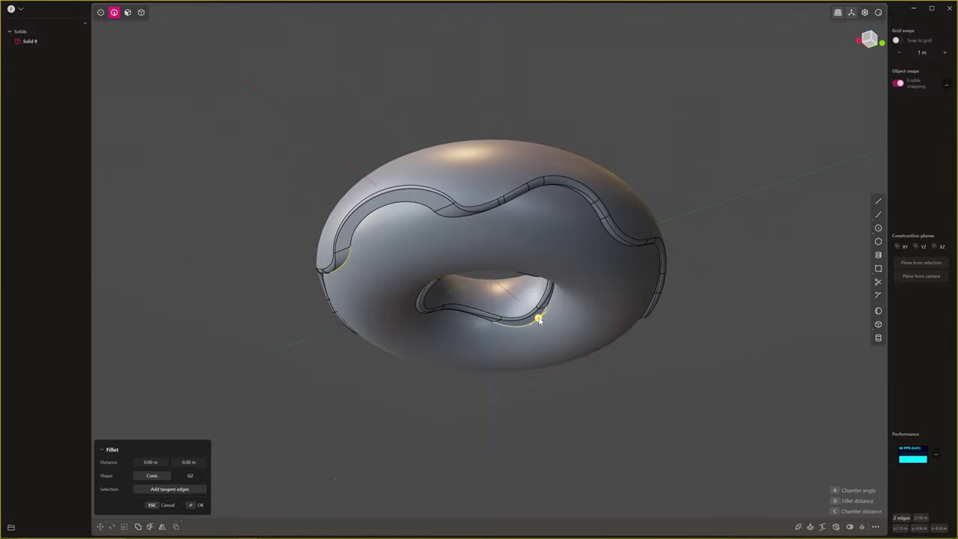
{"action": "left_click_drag", "start_coordinate": [539, 321], "coordinate": [543, 320]}
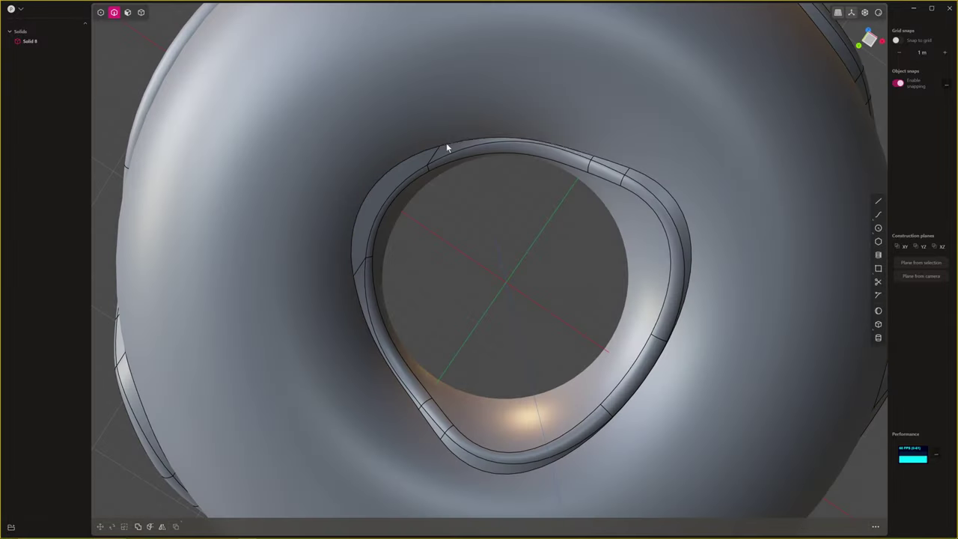
Fillet the inner and outer junction edges between icing and dough with a distance of about 0.81 m
{"action": "scroll", "coordinate": [446, 143], "scroll_direction": "down", "scroll_amount": 5}
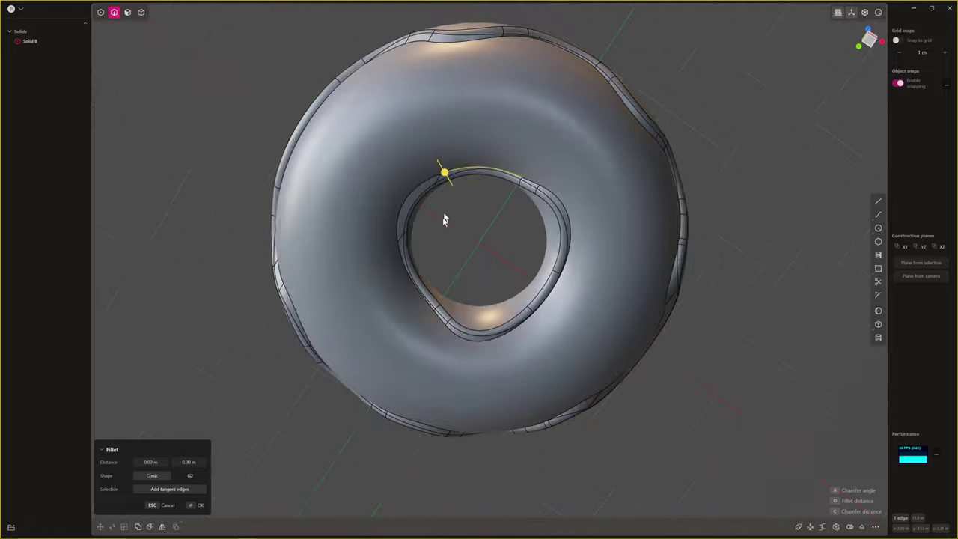
{"action": "middle_click_drag", "start_coordinate": [444, 218], "coordinate": [447, 286]}
{"action": "scroll", "coordinate": [470, 212], "scroll_direction": "up", "scroll_amount": 4}
{"action": "middle_click_drag", "start_coordinate": [367, 246], "coordinate": [376, 238]}
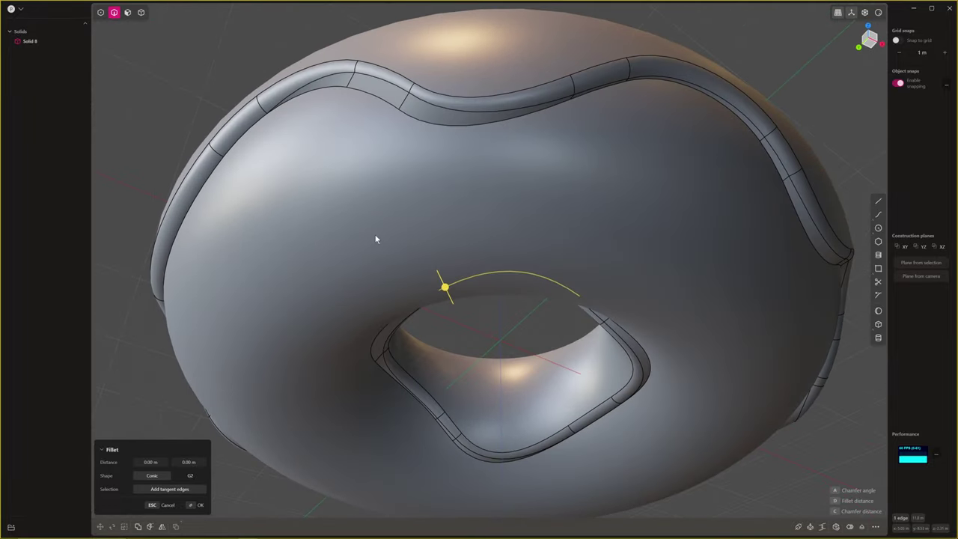
{"action": "left_click", "coordinate": [427, 125]}
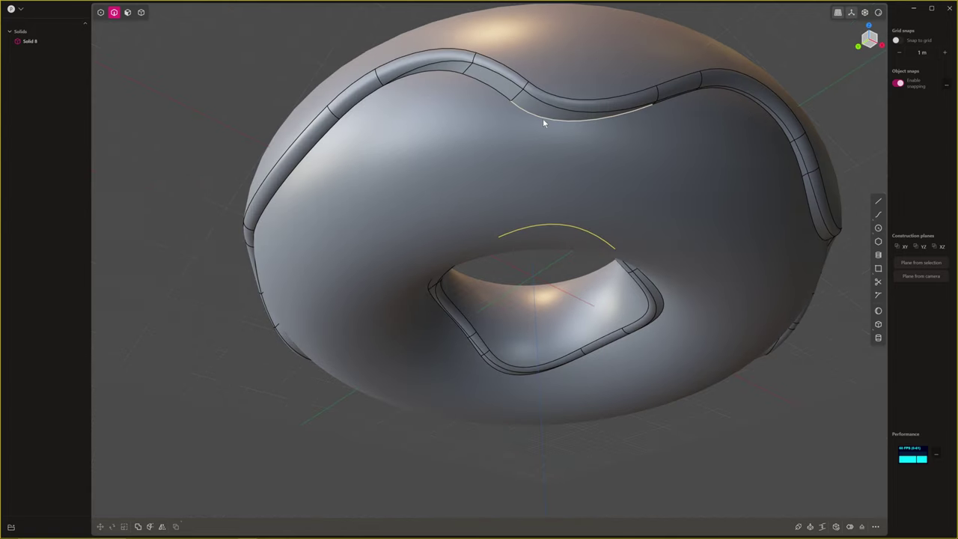
{"action": "key", "text": "b"}
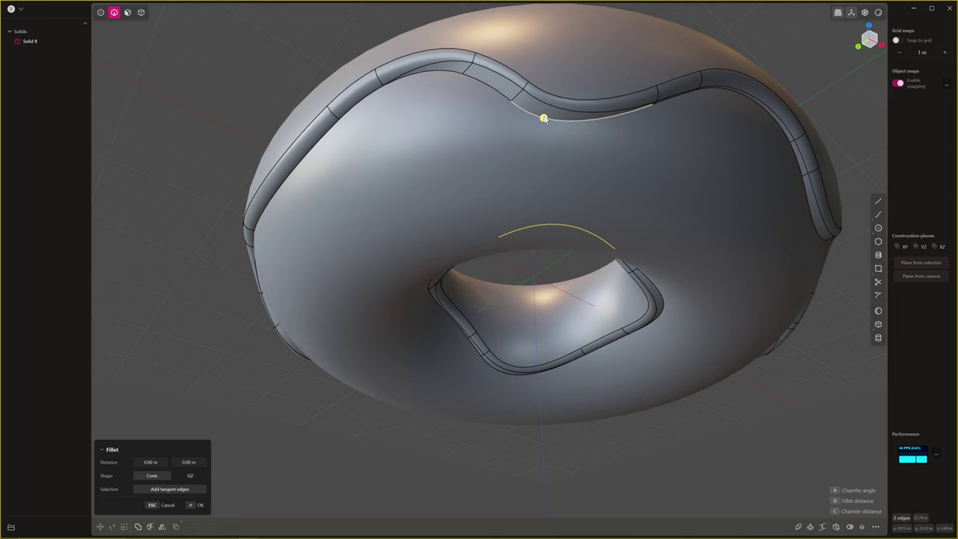
{"action": "left_click_drag", "start_coordinate": [544, 118], "coordinate": [544, 125]}
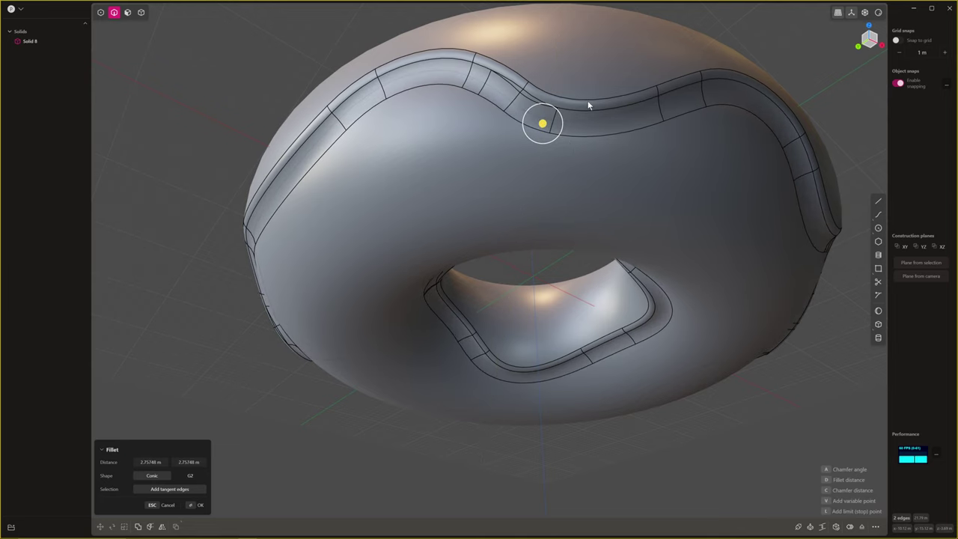
{"action": "middle_click_drag", "start_coordinate": [558, 112], "coordinate": [661, 244]}
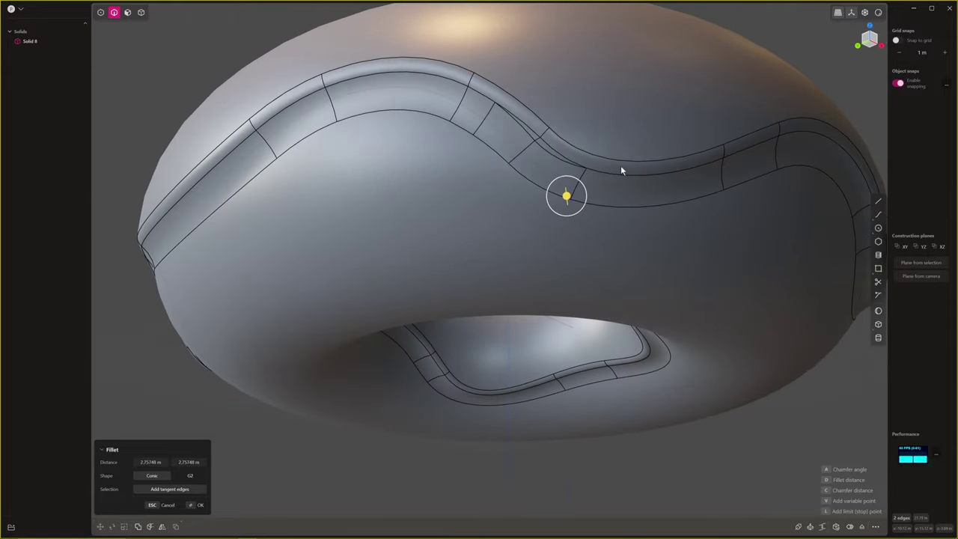
{"action": "middle_click_drag", "start_coordinate": [624, 171], "coordinate": [764, 257]}
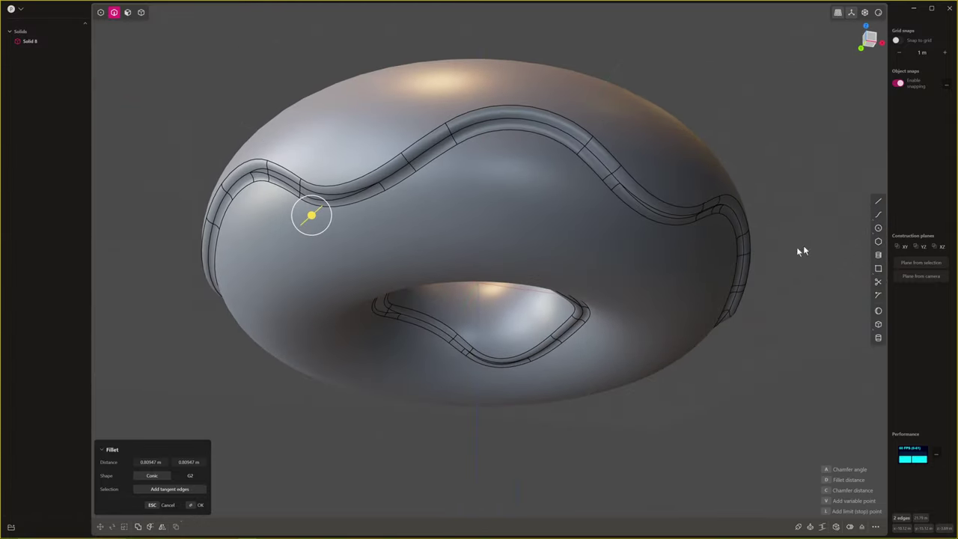
{"action": "key", "text": "Return"}
Preview the filleted donut with a chrome matcap, and restore the grey metallic matcap
{"action": "scroll", "coordinate": [764, 197], "scroll_direction": "down", "scroll_amount": 3}
{"action": "middle_click_drag", "start_coordinate": [757, 197], "coordinate": [616, 311]}
{"action": "key", "text": "KP_1"}
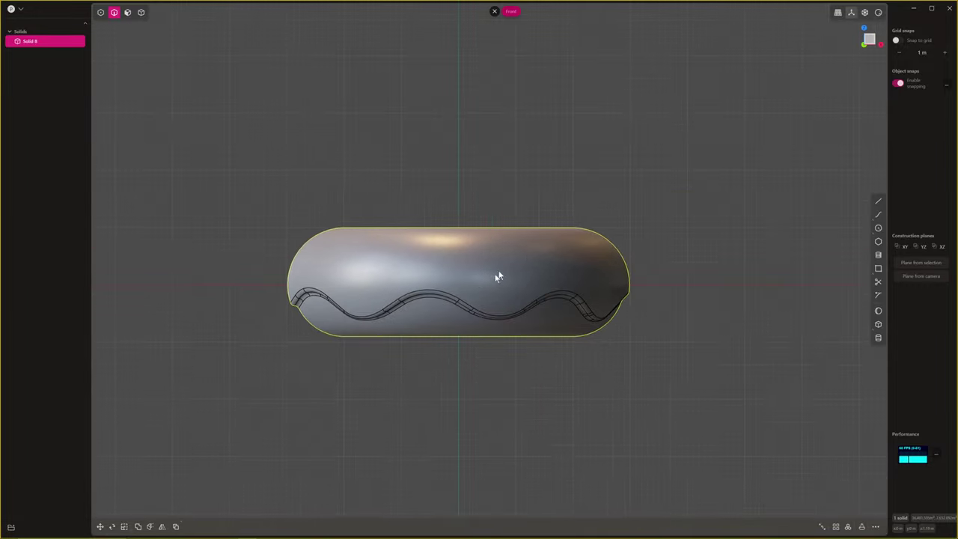
{"action": "left_click", "coordinate": [878, 12]}
{"action": "mouse_move", "coordinate": [524, 243]}
{"action": "middle_mouse_down"}
{"action": "mouse_move", "coordinate": [539, 294]}
{"action": "mouse_move", "coordinate": [524, 367]}
{"action": "mouse_move", "coordinate": [501, 272]}
{"action": "middle_mouse_up"}
{"action": "middle_click_drag", "start_coordinate": [517, 340], "coordinate": [692, 355]}
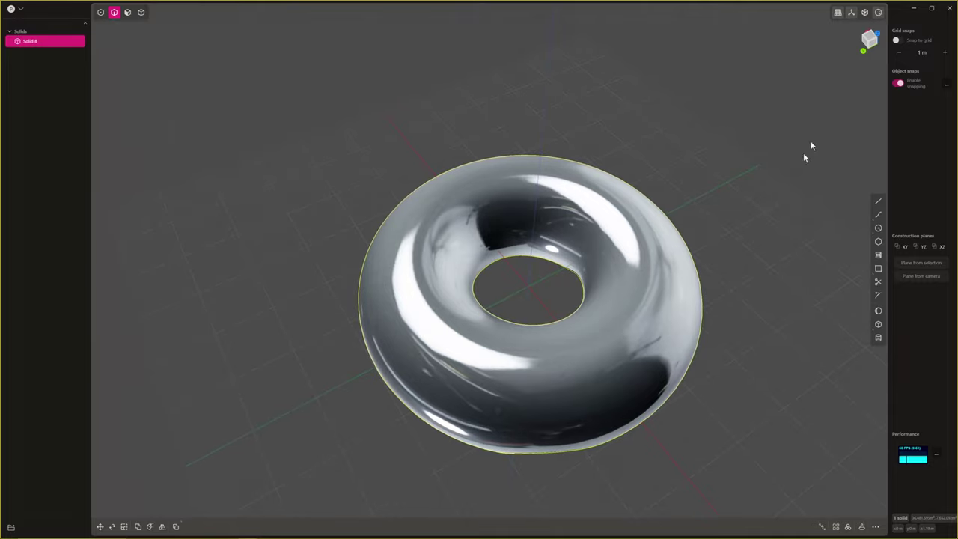
{"action": "left_click", "coordinate": [879, 12]}
{"action": "mouse_move", "coordinate": [567, 252]}
{"action": "middle_mouse_down"}
{"action": "mouse_move", "coordinate": [411, 217]}
{"action": "mouse_move", "coordinate": [427, 238]}
{"action": "mouse_move", "coordinate": [414, 261]}
{"action": "middle_mouse_up"}
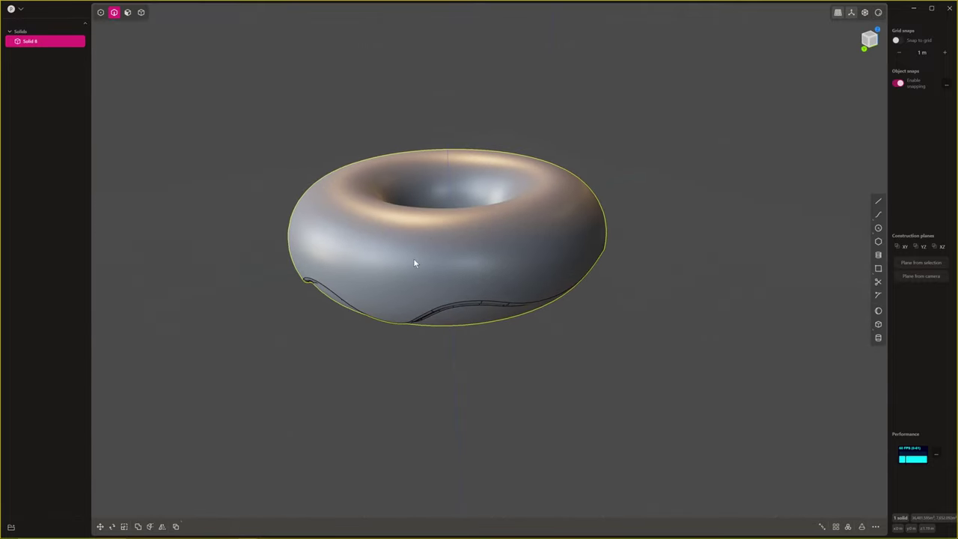
Unjoin the whole donut solid into separate face sheets in solid selection mode
{"action": "key", "text": "Escape"}
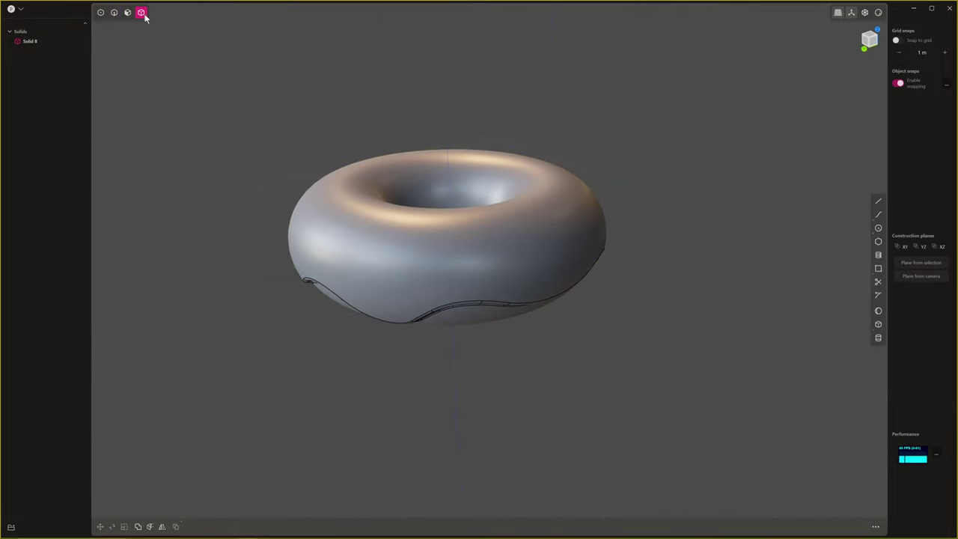
{"action": "left_click", "coordinate": [427, 252]}
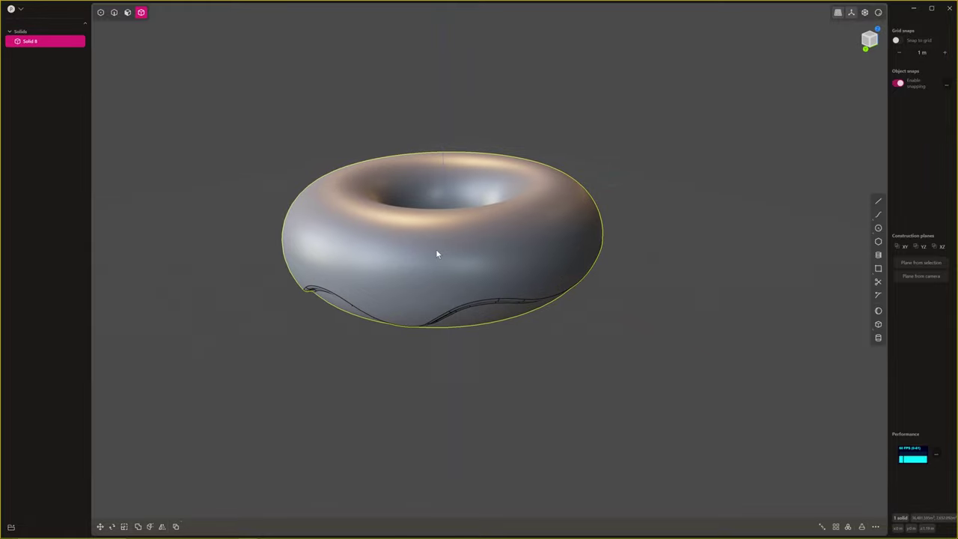
{"action": "key", "text": "alt+j"}
{"action": "scroll", "coordinate": [412, 260], "scroll_direction": "down", "scroll_amount": 4}
{"action": "middle_click_drag", "start_coordinate": [408, 260], "coordinate": [360, 248]}
{"action": "scroll", "coordinate": [60, 225], "scroll_direction": "down", "scroll_amount": 5}
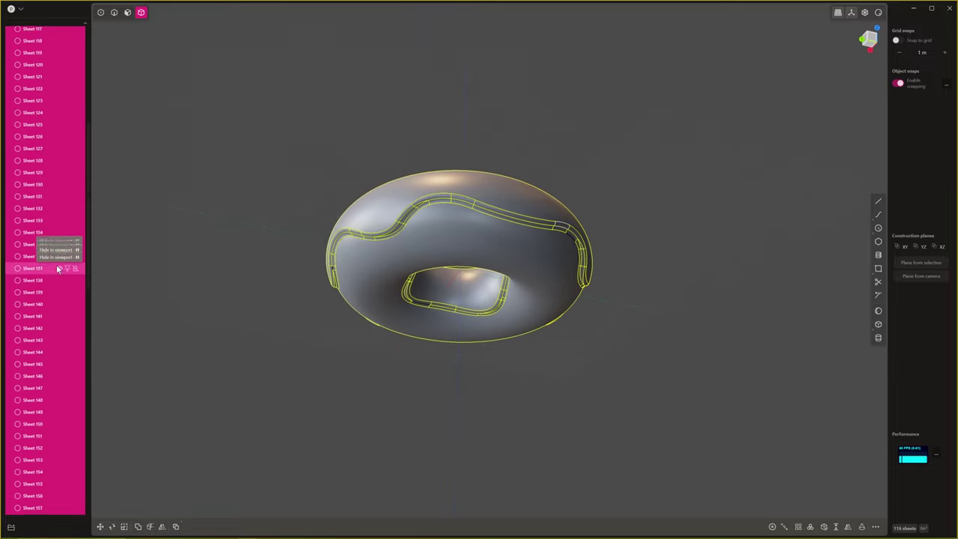
Thicken only the dough's separated face sheet by about 0.128 m to turn it into a solid
{"action": "scroll", "coordinate": [60, 271], "scroll_direction": "down", "scroll_amount": 8}
{"action": "scroll", "coordinate": [225, 335], "scroll_direction": "down", "scroll_amount": 4}
{"action": "scroll", "coordinate": [341, 320], "scroll_direction": "up", "scroll_amount": 7}
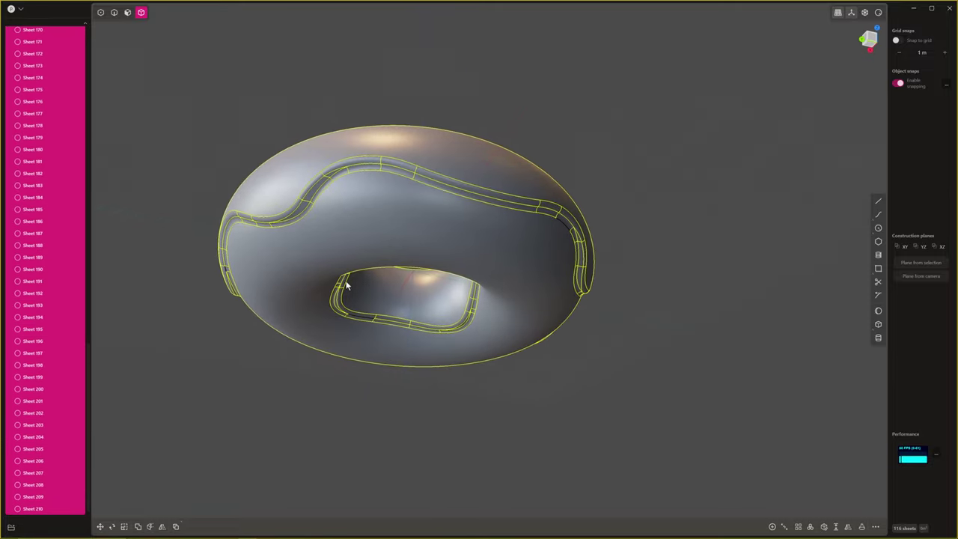
{"action": "middle_click_drag", "start_coordinate": [347, 286], "coordinate": [403, 346]}
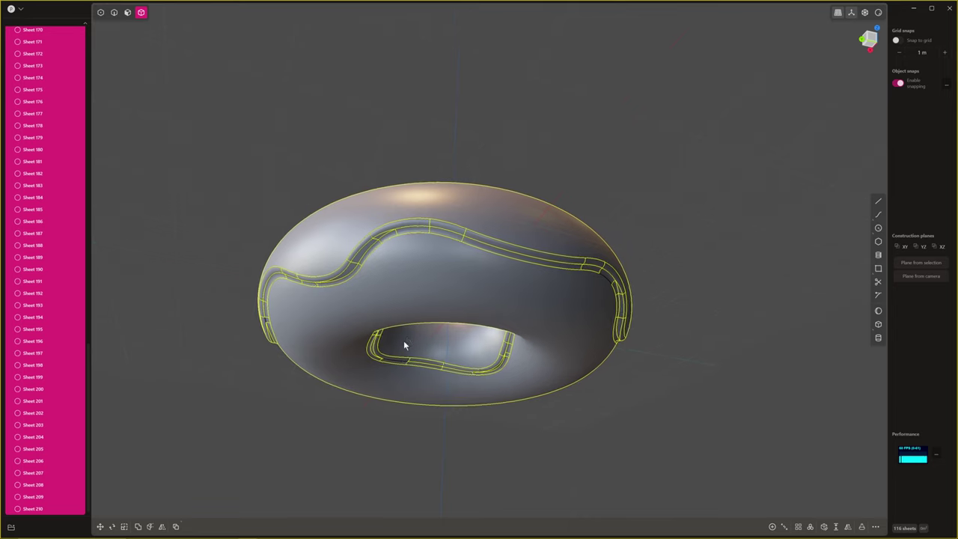
{"action": "key", "text": "Escape"}
{"action": "left_click", "coordinate": [438, 285]}
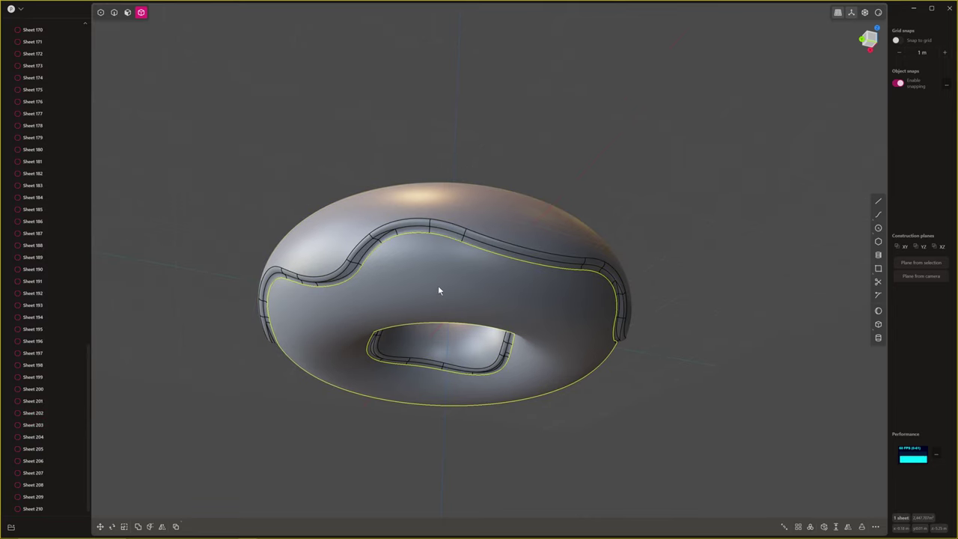
{"action": "middle_click_drag", "start_coordinate": [446, 294], "coordinate": [408, 330]}
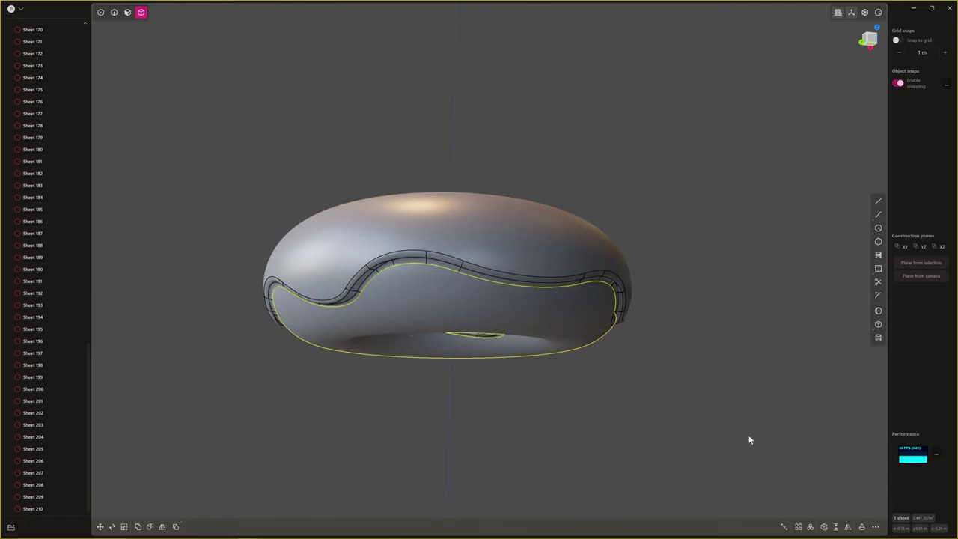
{"action": "left_click", "coordinate": [836, 527]}
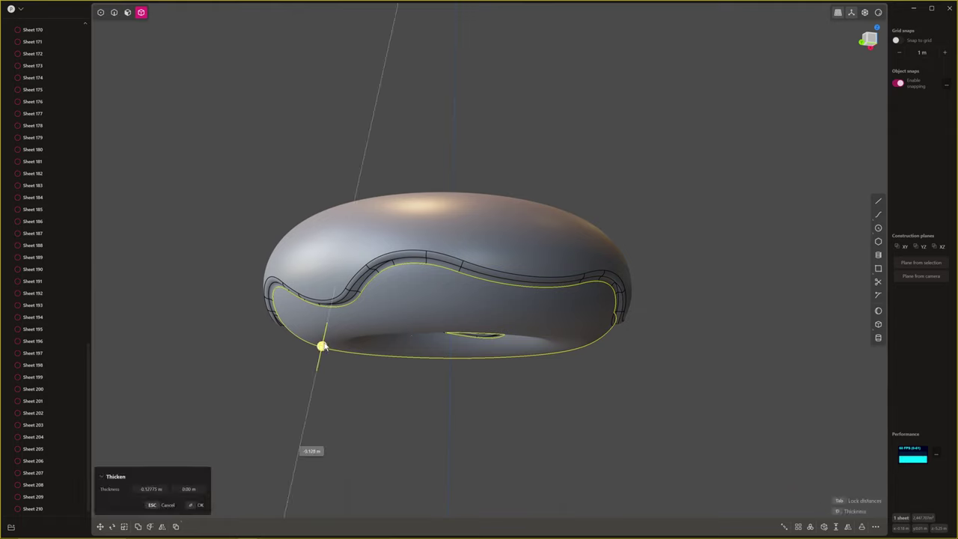
{"action": "left_click_drag", "start_coordinate": [322, 347], "coordinate": [323, 343]}
{"action": "key", "text": "Return"}
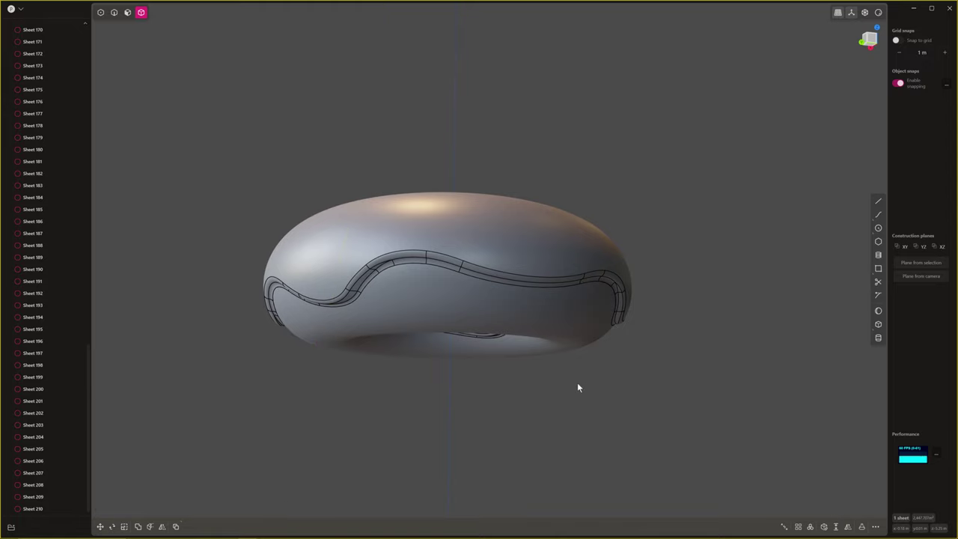
Check the thickened dough body from the side and hide it so only the icing sheets remain in view
{"action": "mouse_move", "coordinate": [577, 383]}
{"action": "middle_mouse_down"}
{"action": "mouse_move", "coordinate": [562, 405]}
{"action": "mouse_move", "coordinate": [560, 388]}
{"action": "middle_mouse_up"}
{"action": "scroll", "coordinate": [559, 388], "scroll_direction": "up", "scroll_amount": 1}
{"action": "left_click", "coordinate": [496, 323]}
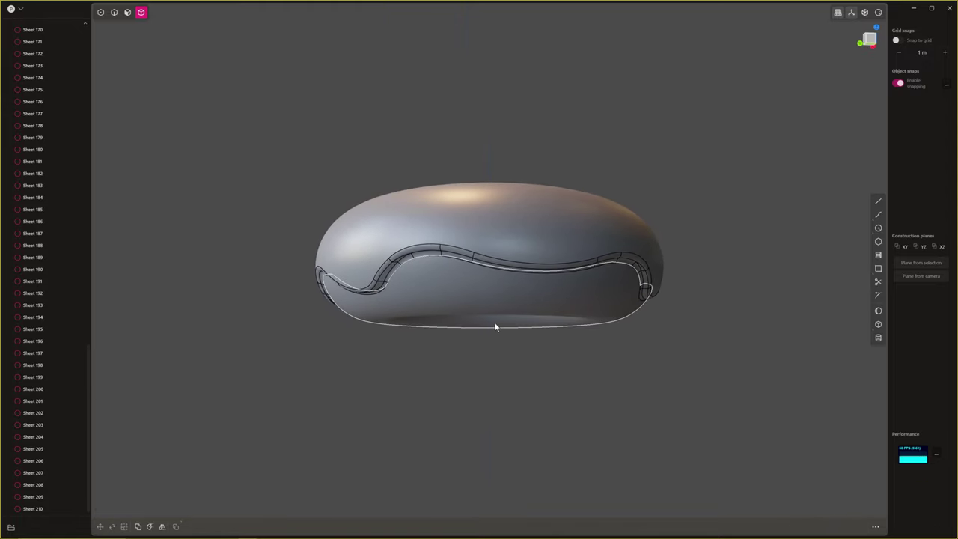
{"action": "middle_click_drag", "start_coordinate": [498, 290], "coordinate": [565, 289]}
{"action": "key", "text": "period"}
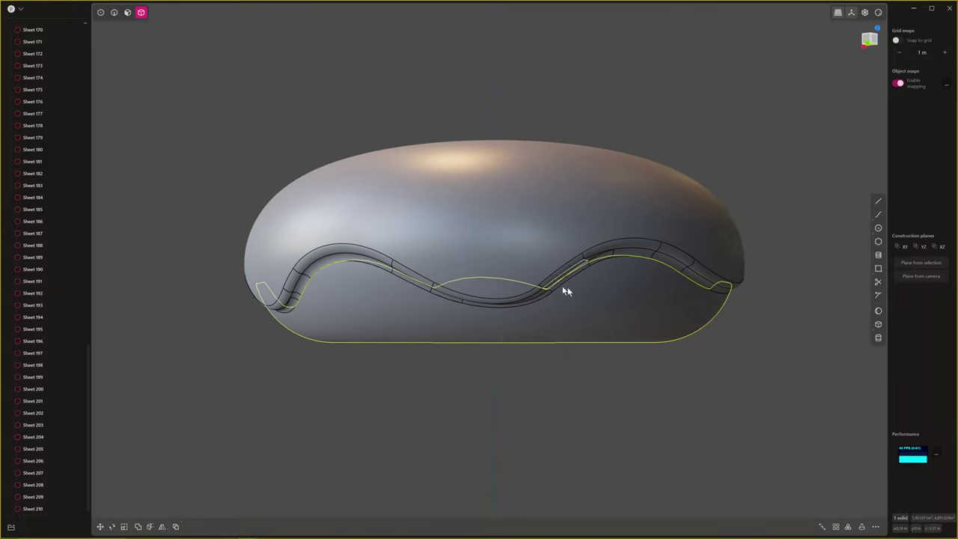
{"action": "left_click", "coordinate": [778, 367]}
{"action": "middle_click_drag", "start_coordinate": [724, 368], "coordinate": [629, 309]}
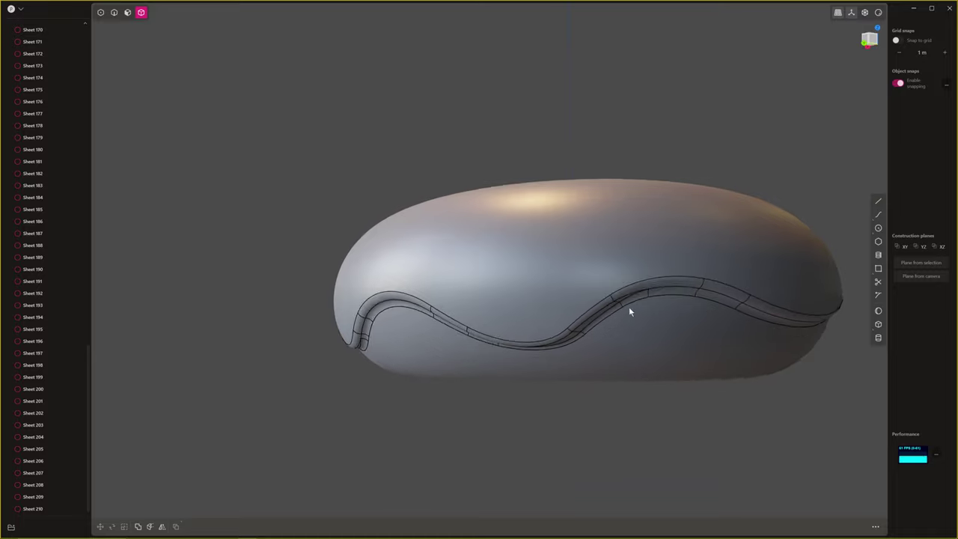
{"action": "left_click", "coordinate": [410, 333]}
{"action": "middle_click_drag", "start_coordinate": [410, 333], "coordinate": [474, 361]}
{"action": "key", "text": "h"}
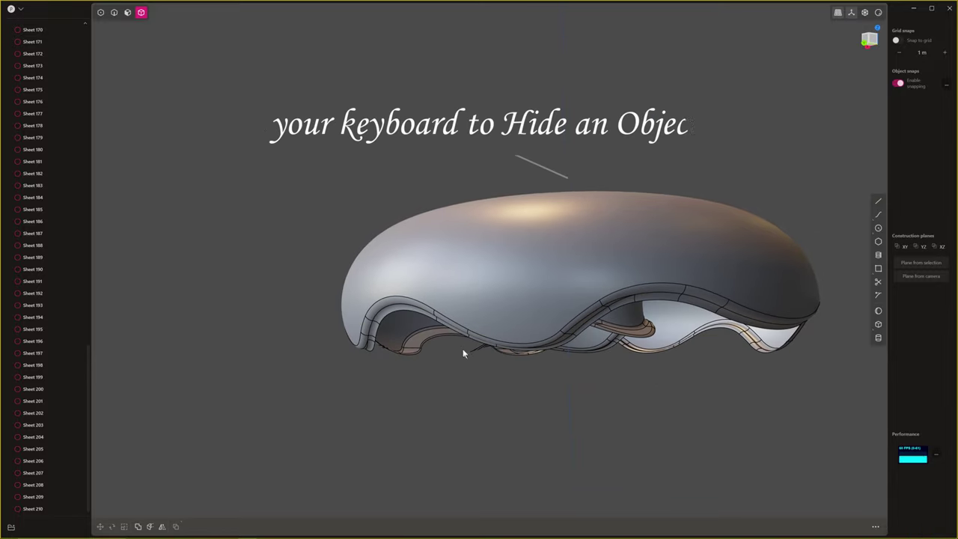
Join all the visible icing face sheets into a single sheet
{"action": "left_click_drag", "start_coordinate": [271, 139], "coordinate": [775, 421]}
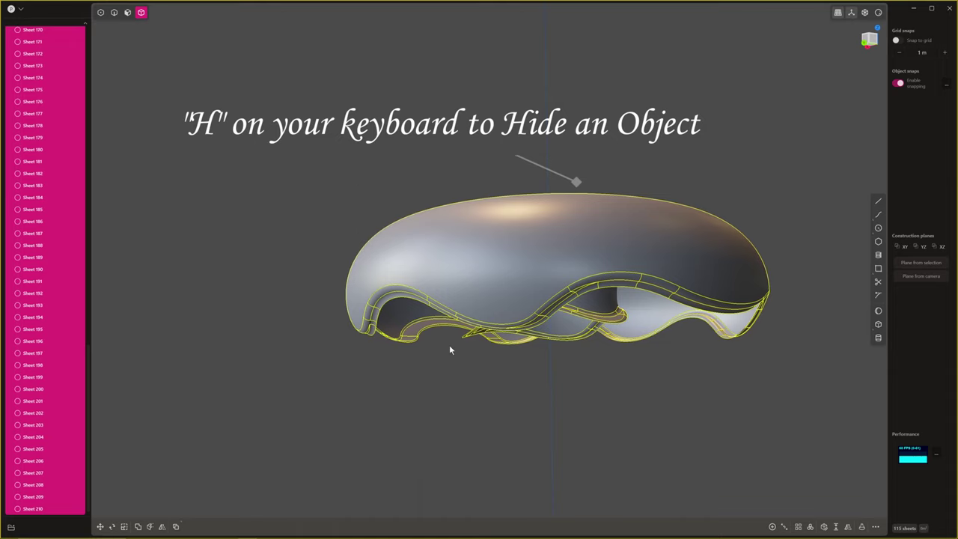
{"action": "key", "text": "h"}
{"action": "middle_click_drag", "start_coordinate": [460, 367], "coordinate": [705, 361]}
{"action": "middle_click_drag", "start_coordinate": [642, 365], "coordinate": [644, 359]}
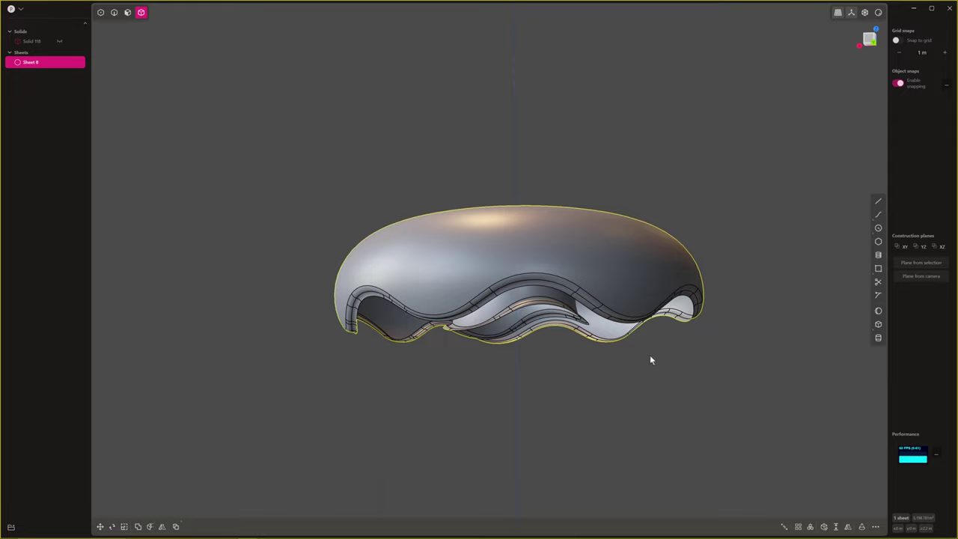
Unhide the dough solid beneath the icing and clear the selection
{"action": "key", "text": "alt+h"}
{"action": "middle_click_drag", "start_coordinate": [650, 355], "coordinate": [638, 355]}
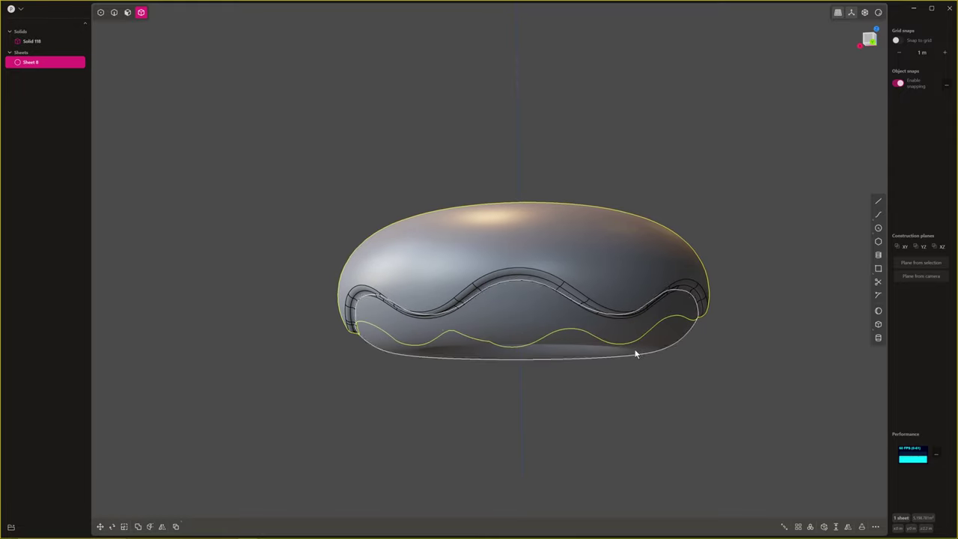
{"action": "scroll", "coordinate": [647, 345], "scroll_direction": "down", "scroll_amount": 3}
{"action": "left_click", "coordinate": [739, 256]}
{"action": "middle_click_drag", "start_coordinate": [709, 234], "coordinate": [689, 276]}
{"action": "middle_click_drag", "start_coordinate": [522, 415], "coordinate": [551, 455]}
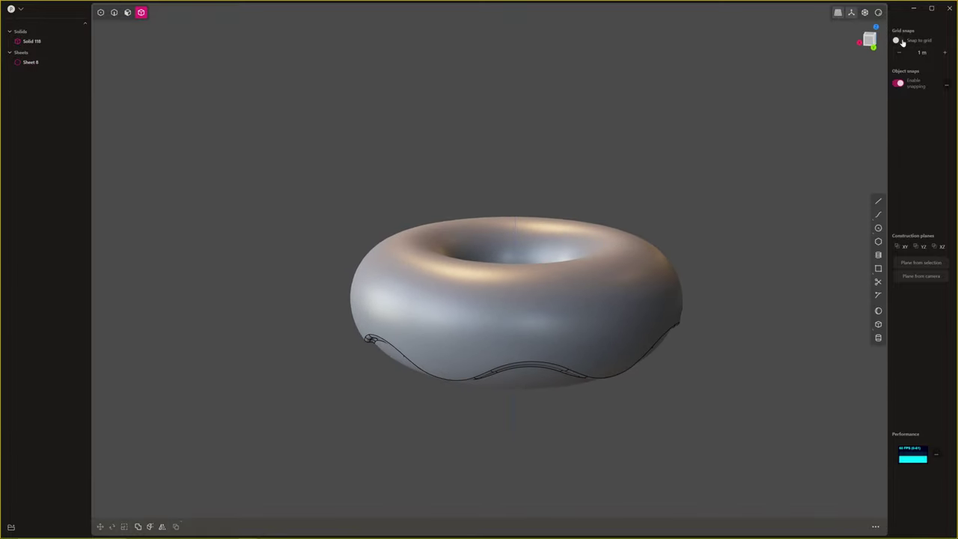
Switch the viewport to render mode and check the icing sheet's wavy edge against the dough
{"action": "left_click", "coordinate": [879, 13]}
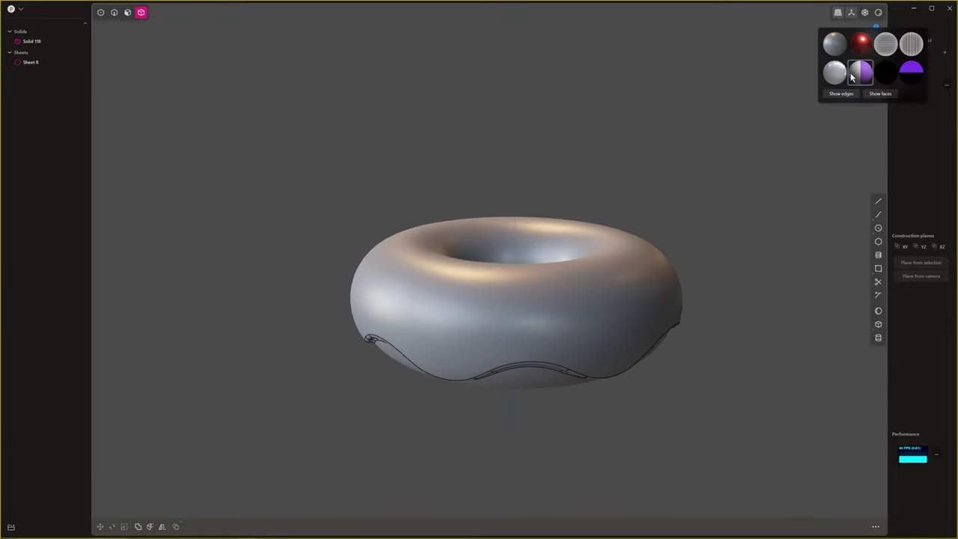
{"action": "left_click", "coordinate": [879, 14]}
{"action": "scroll", "coordinate": [375, 350], "scroll_direction": "up", "scroll_amount": 2}
{"action": "mouse_move", "coordinate": [496, 334]}
{"action": "middle_mouse_down", "text": "shift"}
{"action": "mouse_move", "coordinate": [479, 329]}
{"action": "mouse_move", "coordinate": [492, 280]}
{"action": "middle_mouse_up", "text": "shift"}
{"action": "left_click", "coordinate": [494, 289]}
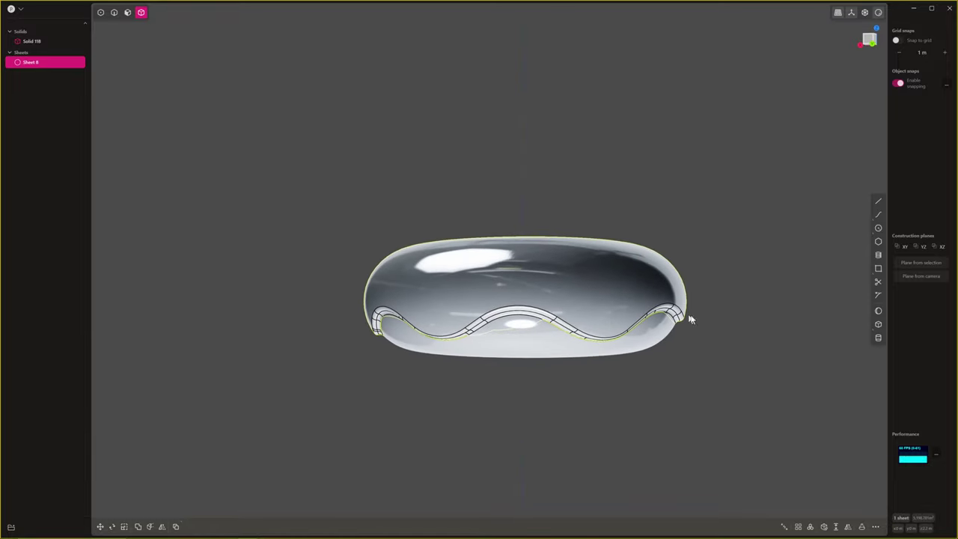
{"action": "middle_click_drag", "start_coordinate": [703, 314], "coordinate": [706, 333]}
{"action": "left_click", "coordinate": [706, 334]}
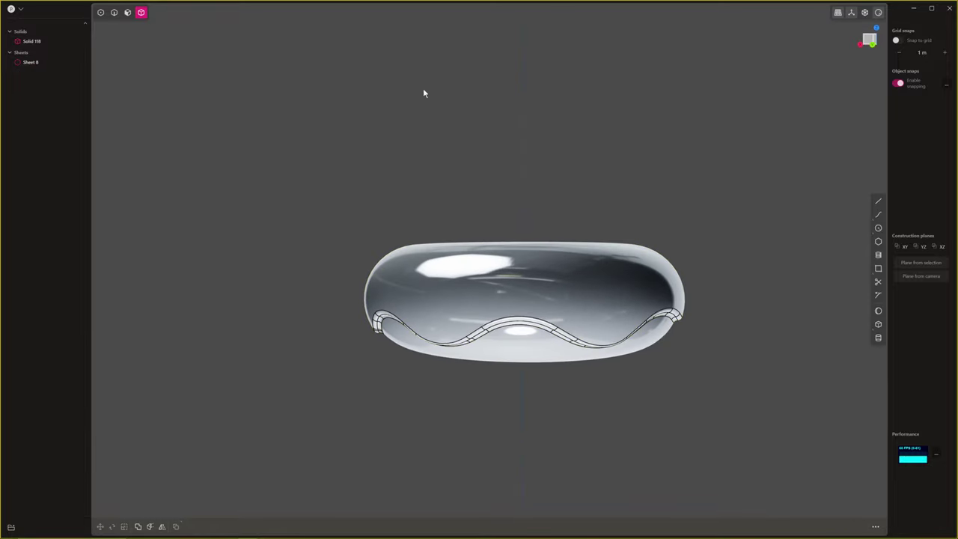
Thicken the joined icing sheet slightly to convert it into a solid
{"action": "left_click", "coordinate": [527, 309]}
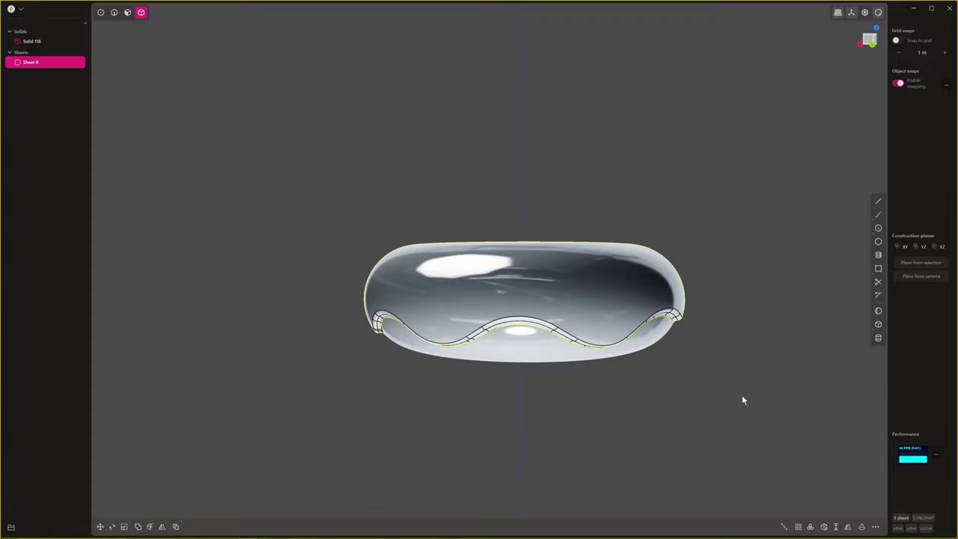
{"action": "middle_click_drag", "start_coordinate": [697, 390], "coordinate": [684, 414]}
{"action": "scroll", "coordinate": [683, 397], "scroll_direction": "up", "scroll_amount": 1}
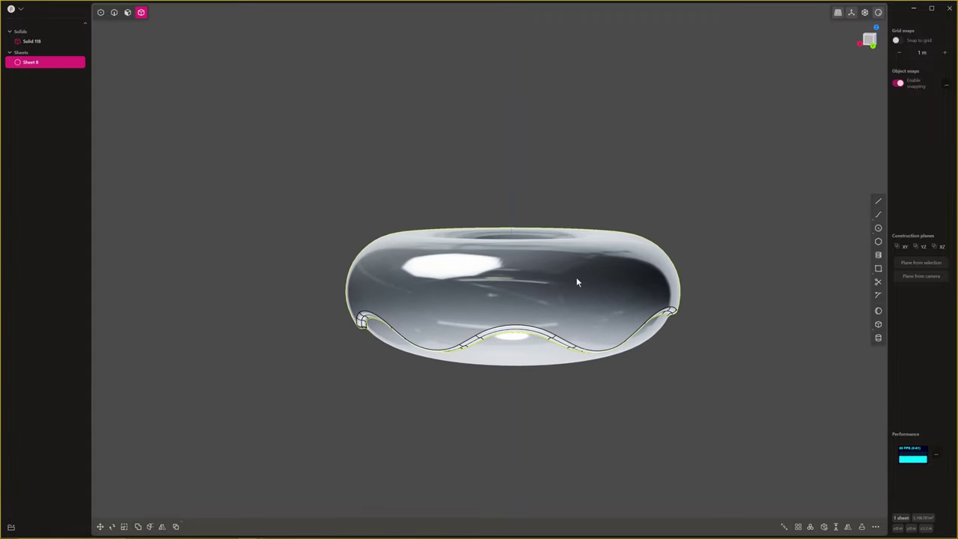
{"action": "left_click", "coordinate": [551, 290]}
{"action": "left_click", "coordinate": [470, 310]}
{"action": "middle_click_drag", "start_coordinate": [470, 310], "coordinate": [473, 288]}
{"action": "left_click", "coordinate": [835, 528]}
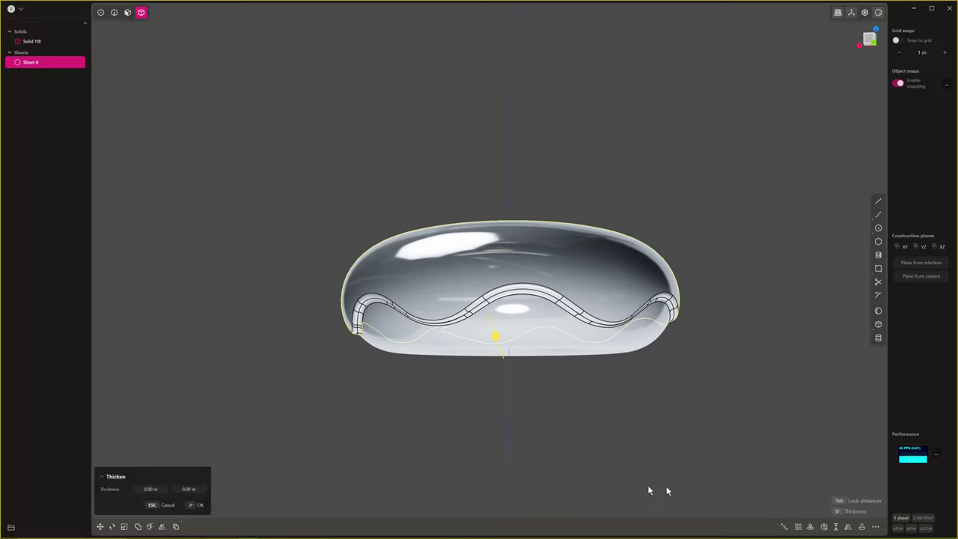
{"action": "left_click_drag", "start_coordinate": [494, 337], "coordinate": [498, 341]}
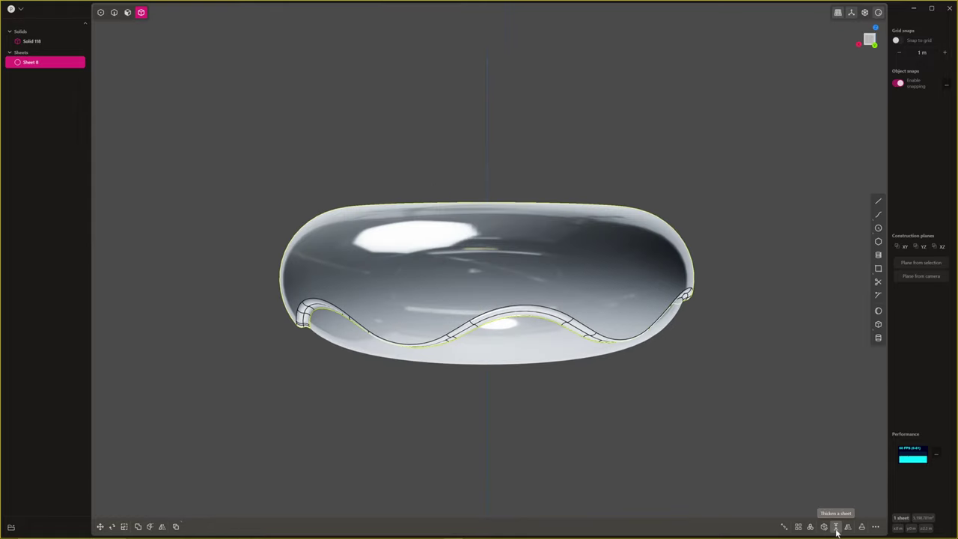
{"action": "left_click", "coordinate": [837, 528]}
{"action": "left_click_drag", "start_coordinate": [468, 299], "coordinate": [469, 298]}
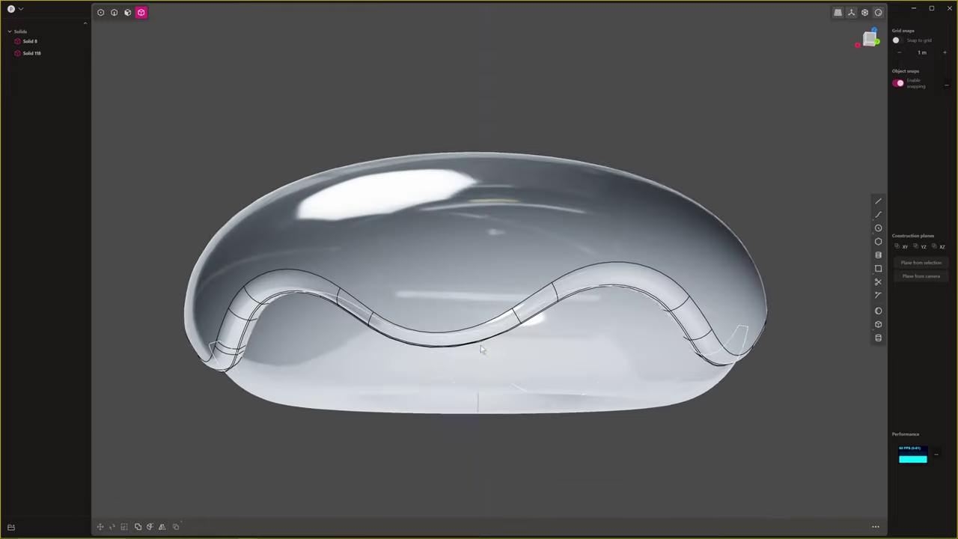
Assign the thickened icing solid a pure red material colour (255, 0, 0)
{"action": "middle_click_drag", "start_coordinate": [481, 345], "coordinate": [485, 341]}
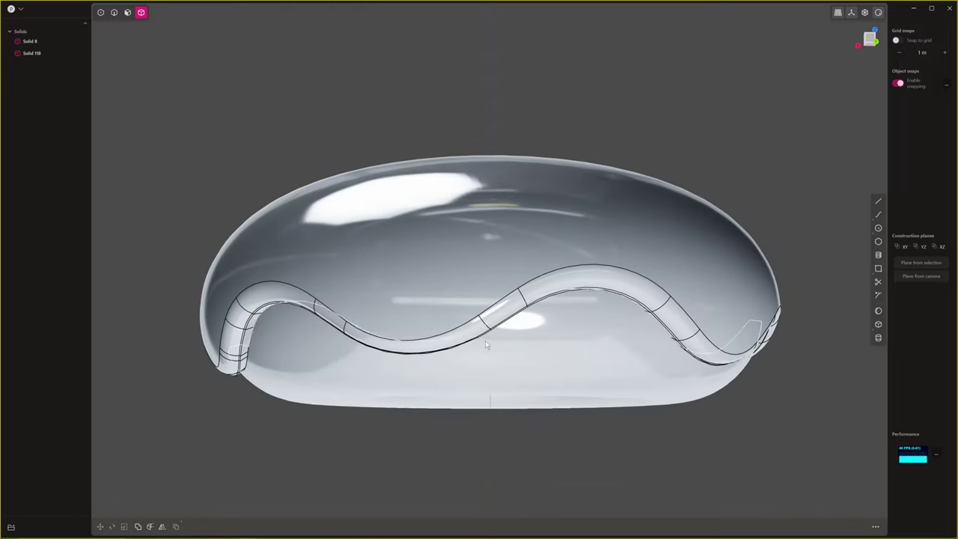
{"action": "scroll", "coordinate": [480, 337], "scroll_direction": "up", "scroll_amount": 1}
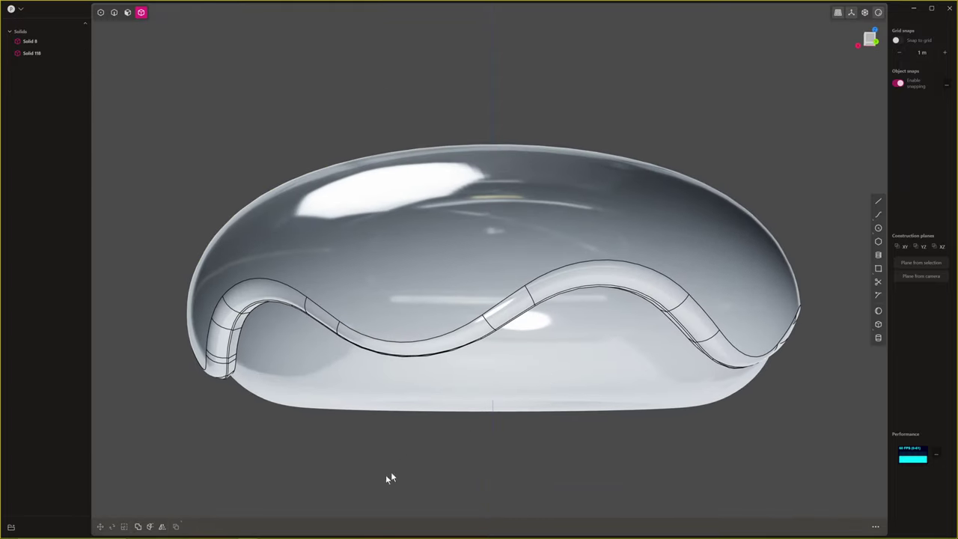
{"action": "scroll", "coordinate": [494, 469], "scroll_direction": "up", "scroll_amount": 1}
{"action": "middle_click_drag", "start_coordinate": [496, 469], "coordinate": [554, 375], "text": "shift"}
{"action": "scroll", "coordinate": [552, 337], "scroll_direction": "down", "scroll_amount": 4}
{"action": "middle_click_drag", "start_coordinate": [553, 335], "coordinate": [536, 335], "text": "shift"}
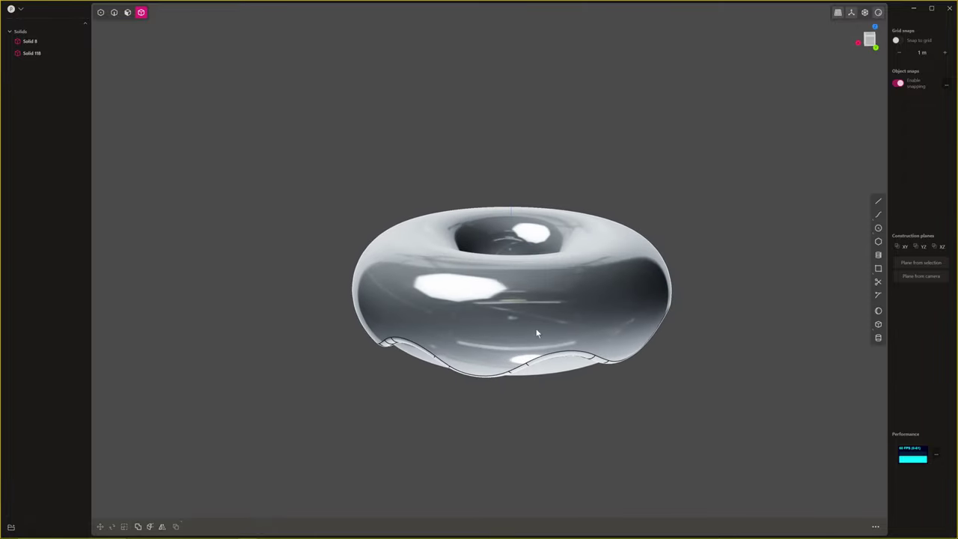
{"action": "left_click", "coordinate": [538, 283]}
{"action": "middle_click_drag", "start_coordinate": [534, 296], "coordinate": [525, 280]}
{"action": "key", "text": "m"}
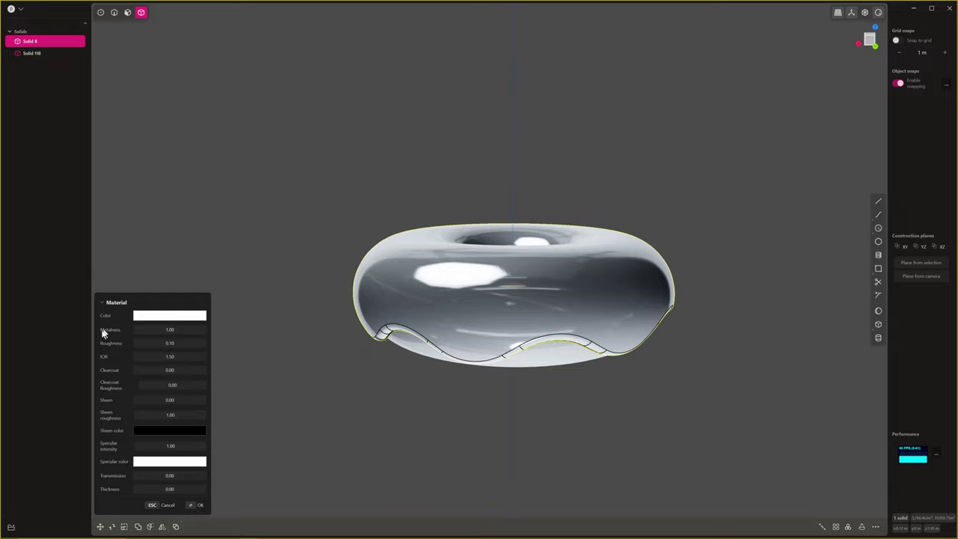
{"action": "left_click", "coordinate": [152, 317]}
{"action": "left_click_drag", "start_coordinate": [174, 334], "coordinate": [231, 323]}
{"action": "key", "text": "Return"}
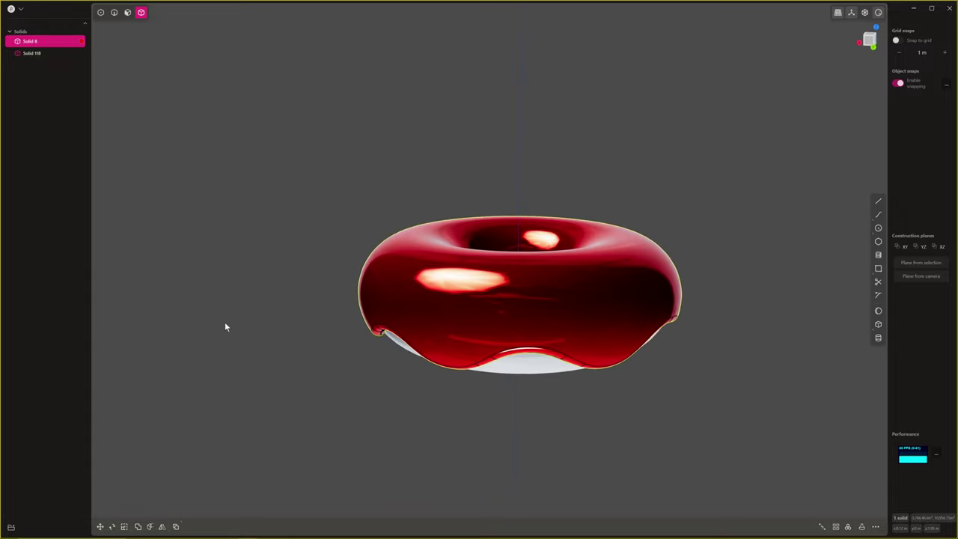
Reduce the icing material's metalness to 0.03 and raise its roughness for a softer gloss
{"action": "key", "text": "m"}
{"action": "left_click", "coordinate": [182, 317]}
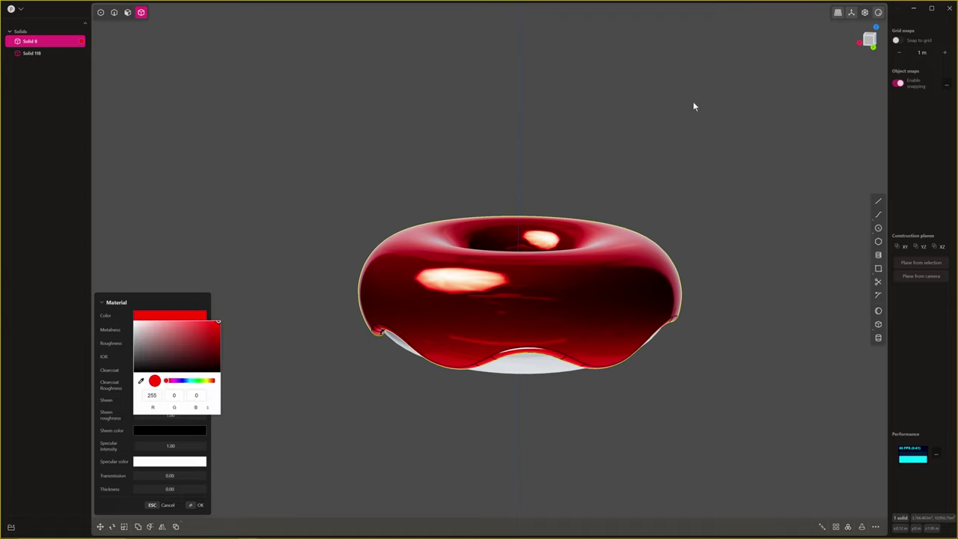
{"action": "left_click", "coordinate": [175, 315]}
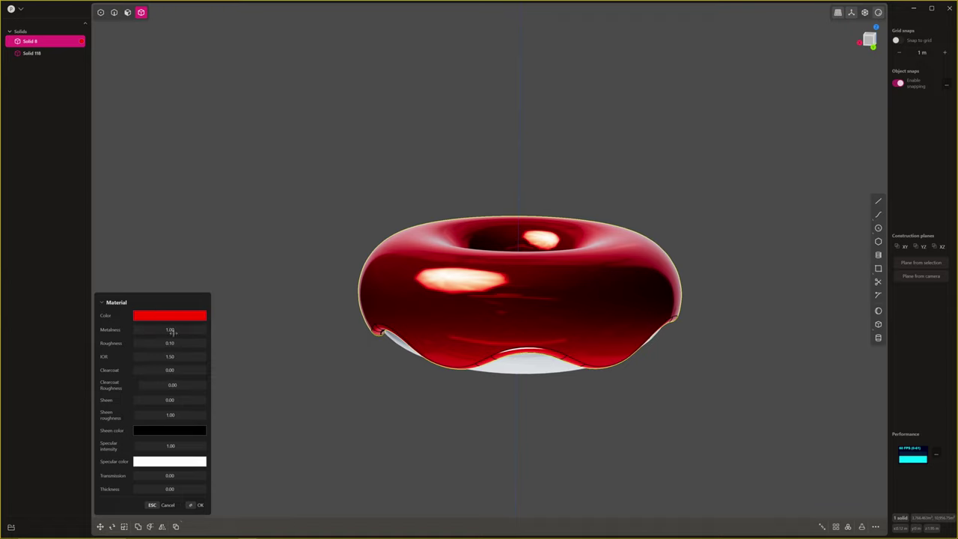
{"action": "left_click_drag", "start_coordinate": [175, 330], "coordinate": [131, 330]}
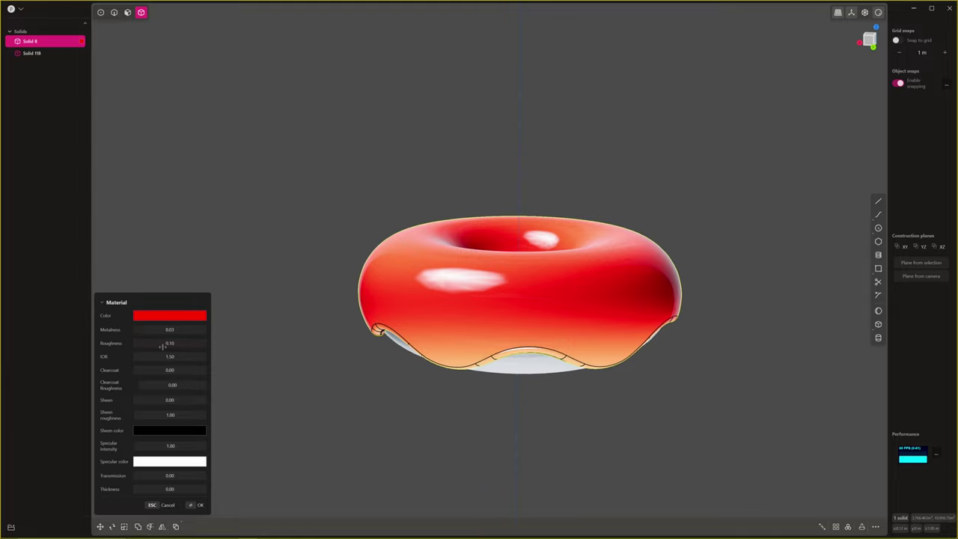
{"action": "left_click_drag", "start_coordinate": [162, 345], "coordinate": [176, 345]}
{"action": "middle_click_drag", "start_coordinate": [616, 284], "coordinate": [302, 311]}
Soften the icing's material colour to a slightly lighter red (255, 15, 15)
{"action": "left_click", "coordinate": [204, 316]}
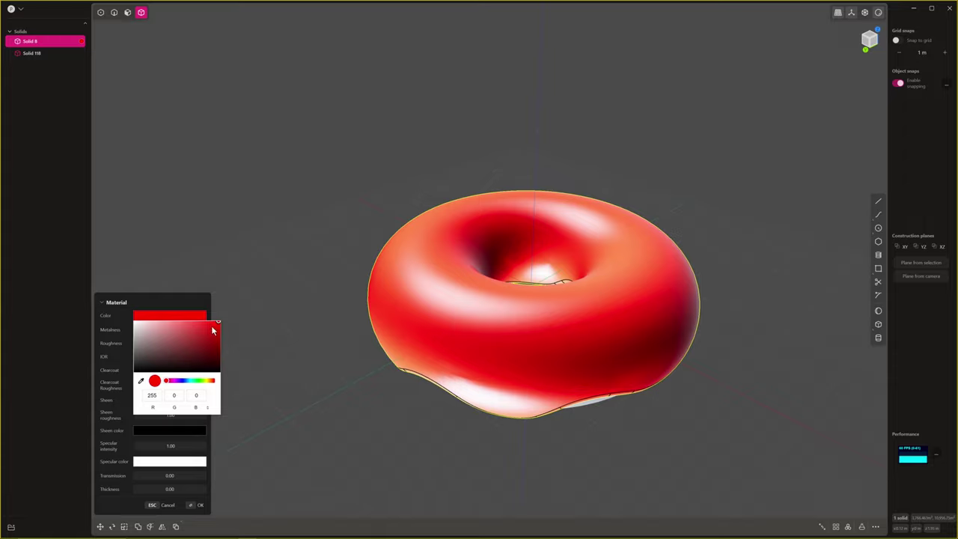
{"action": "left_click_drag", "start_coordinate": [213, 329], "coordinate": [214, 320]}
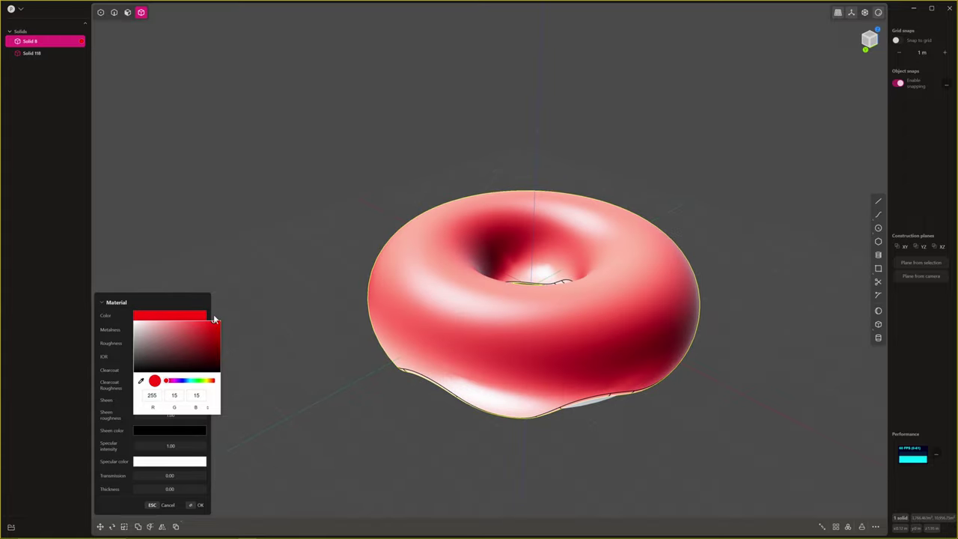
{"action": "left_click", "coordinate": [550, 128]}
{"action": "right_click", "coordinate": [548, 117]}
{"action": "middle_click_drag", "start_coordinate": [549, 174], "coordinate": [554, 88]}
{"action": "scroll", "coordinate": [509, 224], "scroll_direction": "up", "scroll_amount": 1}
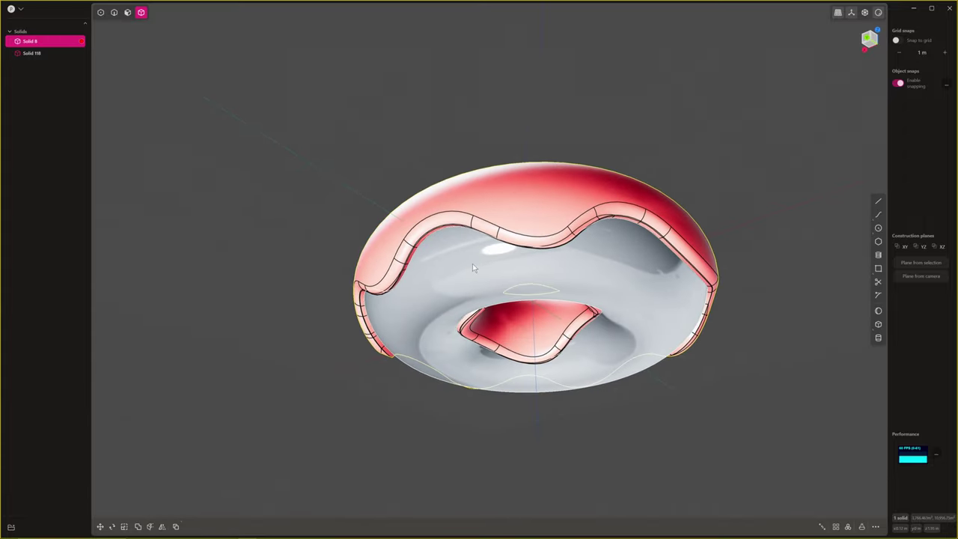
Assign the dough solid under the icing a material with an orange-brown colour
{"action": "left_click", "coordinate": [471, 265]}
{"action": "left_click", "coordinate": [470, 265]}
{"action": "left_click", "coordinate": [455, 271]}
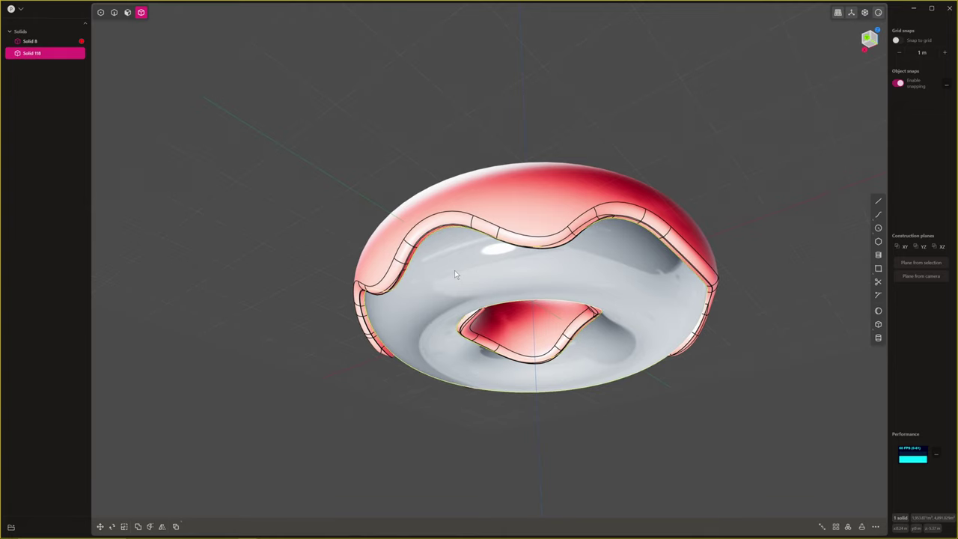
{"action": "key", "text": "m"}
{"action": "left_click", "coordinate": [173, 317]}
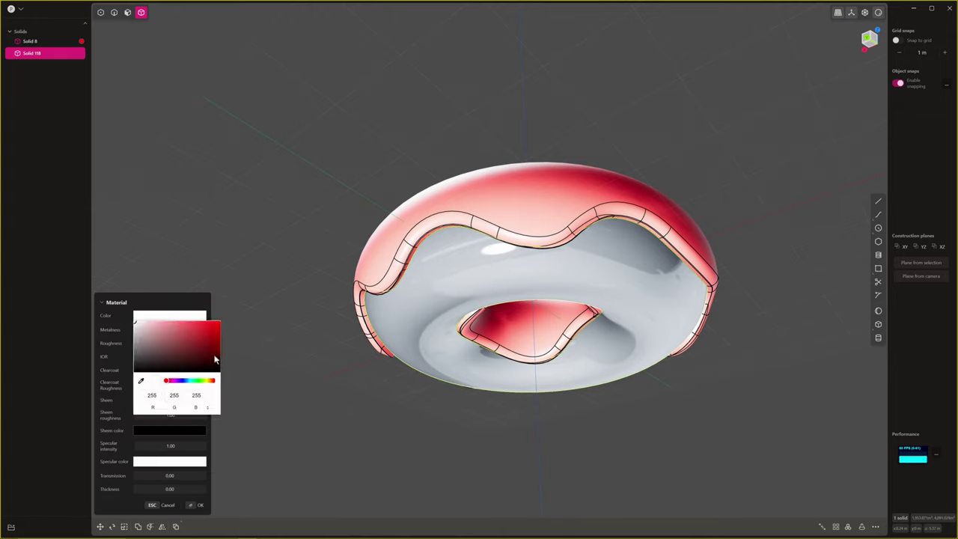
{"action": "left_click_drag", "start_coordinate": [215, 360], "coordinate": [189, 352]}
{"action": "left_click", "coordinate": [206, 382]}
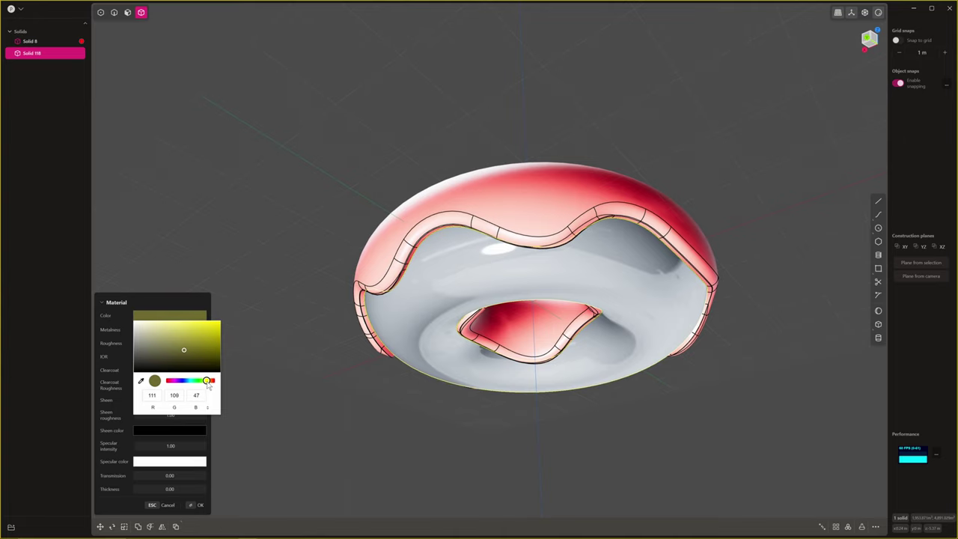
{"action": "left_click_drag", "start_coordinate": [204, 383], "coordinate": [212, 382]}
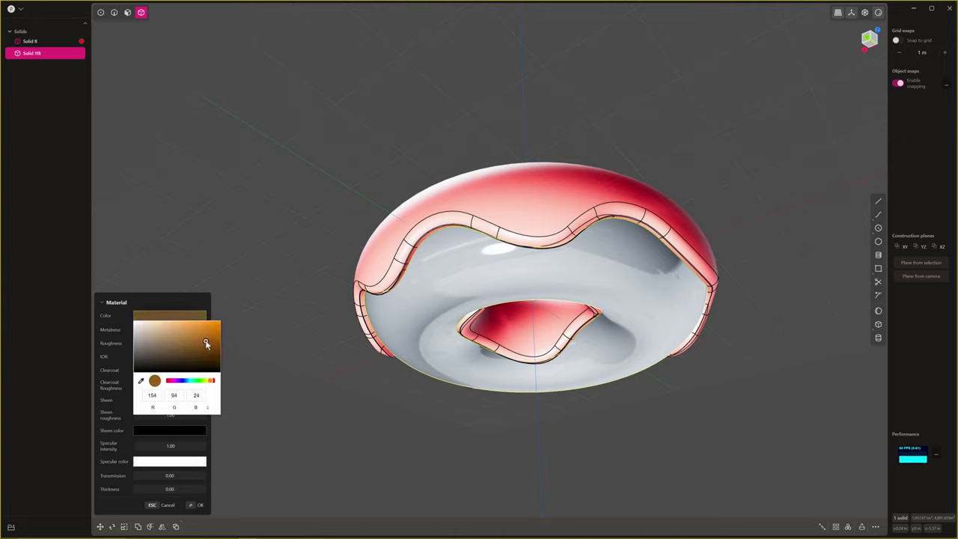
{"action": "left_click", "coordinate": [210, 338]}
{"action": "right_click", "coordinate": [290, 256]}
Make the dough material less metallic and rougher, and darken its colour to brown (94, 38, 8)
{"action": "key", "text": "m"}
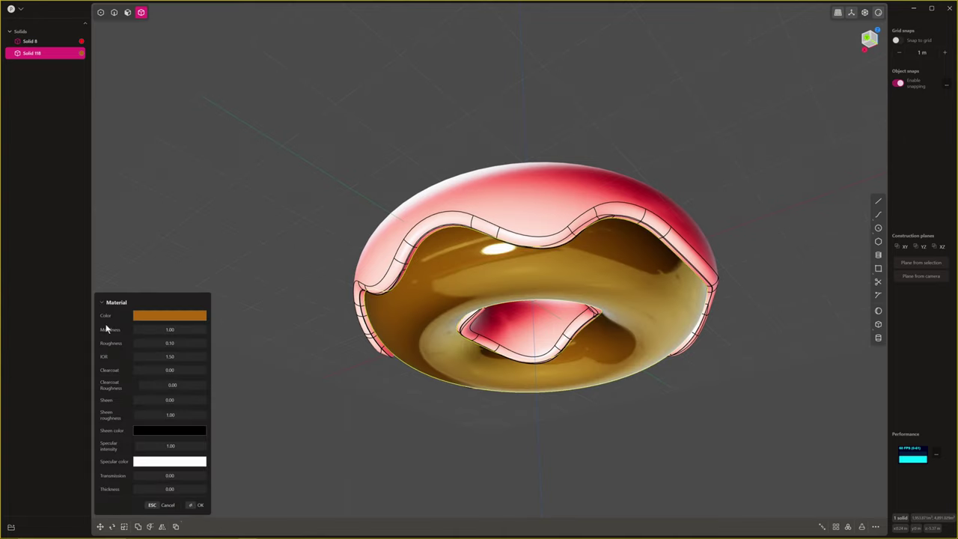
{"action": "mouse_move", "coordinate": [169, 331]}
{"action": "left_mouse_down"}
{"action": "mouse_move", "coordinate": [204, 330]}
{"action": "mouse_move", "coordinate": [152, 329]}
{"action": "mouse_move", "coordinate": [166, 343]}
{"action": "mouse_move", "coordinate": [215, 352]}
{"action": "mouse_move", "coordinate": [214, 385]}
{"action": "left_mouse_up"}
{"action": "left_click", "coordinate": [170, 315]}
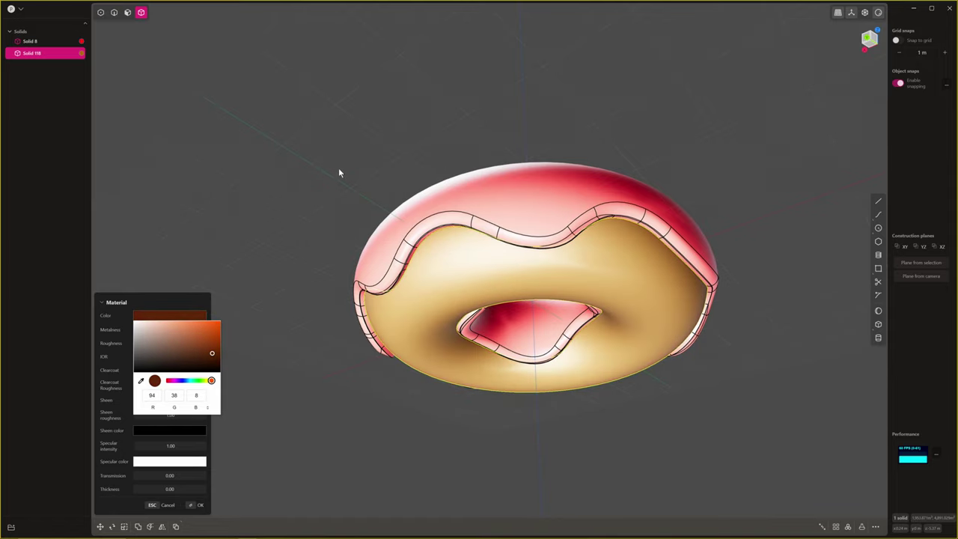
{"action": "right_click", "coordinate": [314, 139]}
Clear the selection and hide the solids' edges in the viewport display
{"action": "middle_click_drag", "start_coordinate": [313, 139], "coordinate": [398, 245]}
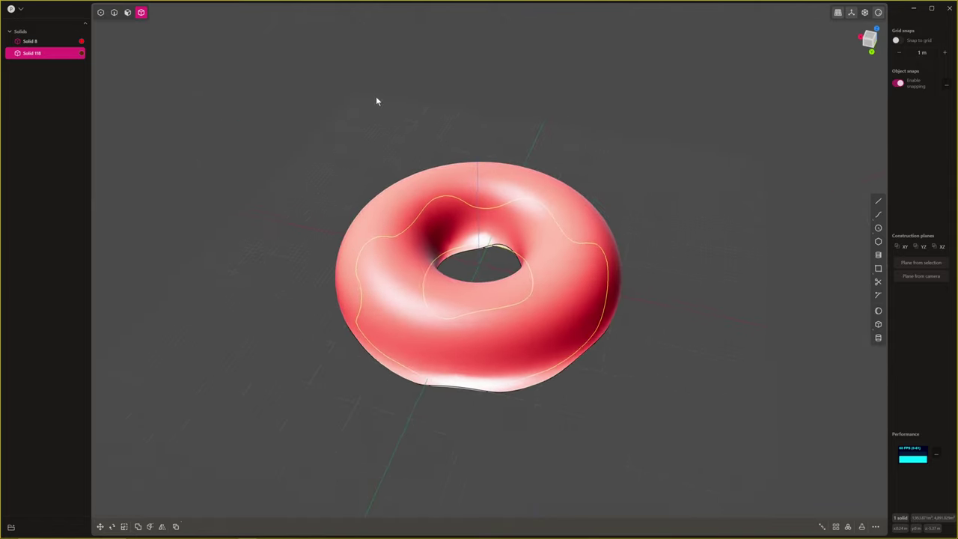
{"action": "left_click", "coordinate": [376, 97]}
{"action": "middle_click_drag", "start_coordinate": [292, 212], "coordinate": [314, 143]}
{"action": "scroll", "coordinate": [315, 143], "scroll_direction": "up", "scroll_amount": 2}
{"action": "middle_click_drag", "start_coordinate": [365, 237], "coordinate": [300, 139], "text": "shift"}
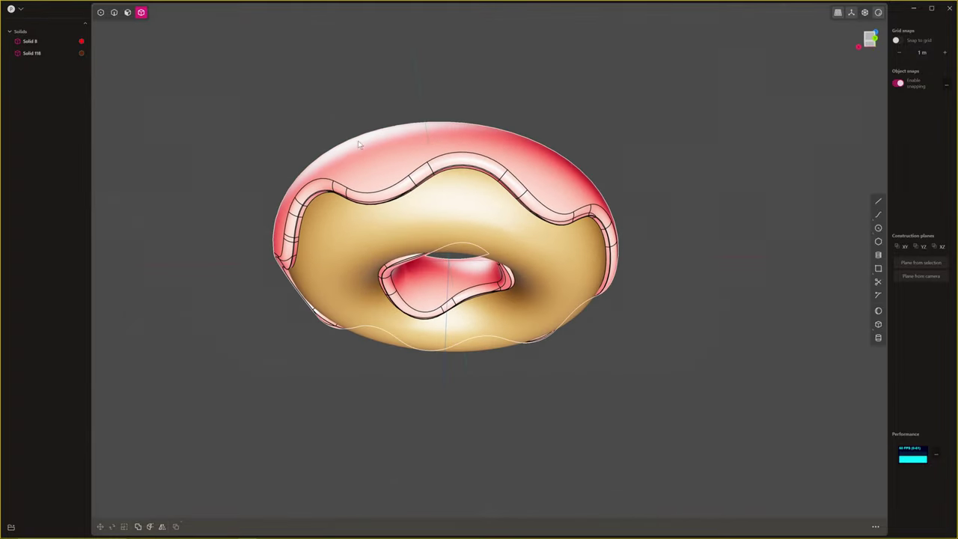
{"action": "middle_click_drag", "start_coordinate": [592, 104], "coordinate": [721, 72]}
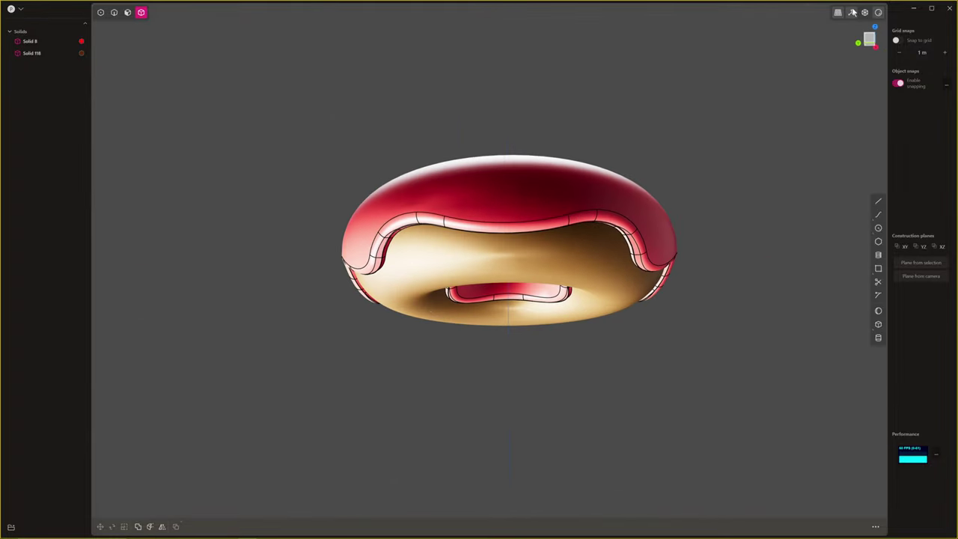
{"action": "left_click", "coordinate": [879, 12]}
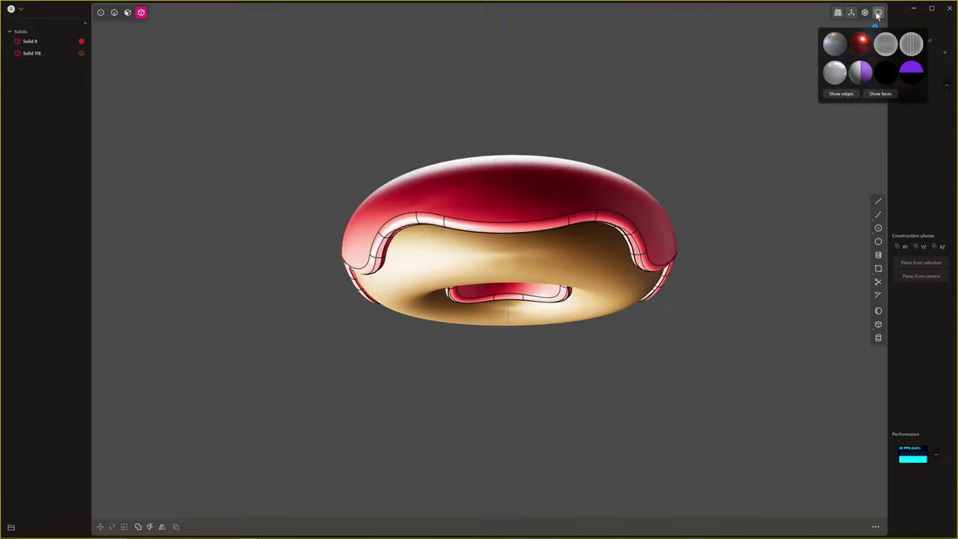
{"action": "left_click", "coordinate": [841, 94]}
{"action": "middle_click_drag", "start_coordinate": [604, 147], "coordinate": [648, 261]}
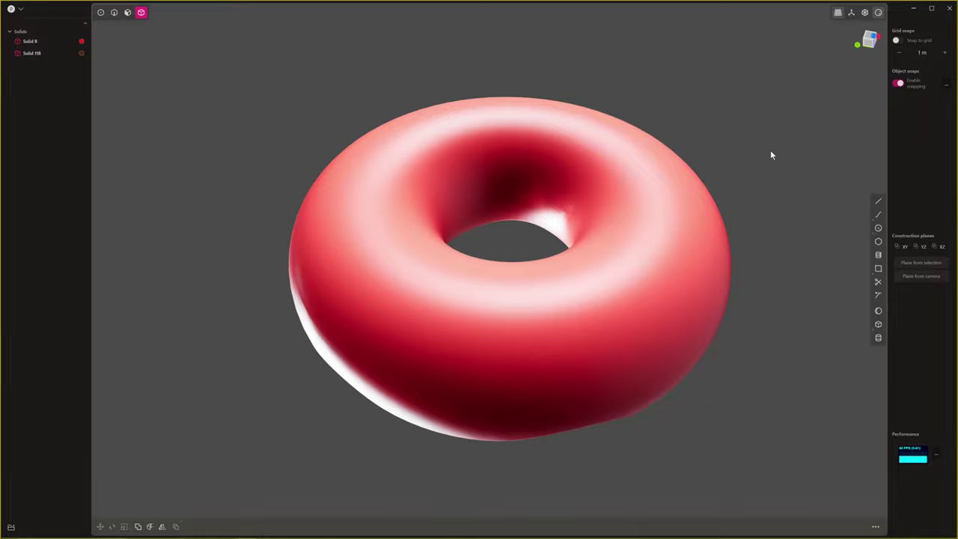
{"action": "middle_click_drag", "start_coordinate": [772, 155], "coordinate": [759, 171]}
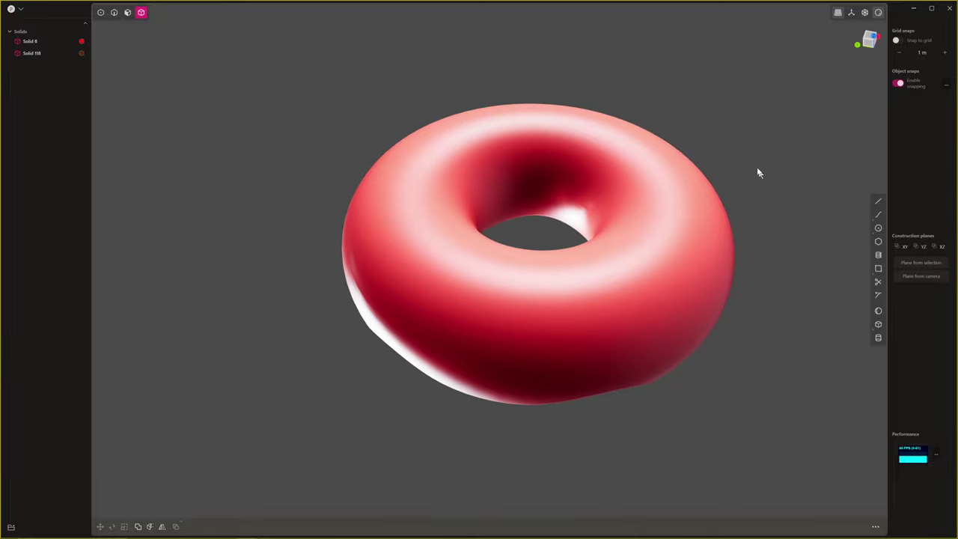
Switch the viewport to the grey glossy shading mode and view the donut from the top
{"action": "left_click", "coordinate": [878, 13]}
{"action": "mouse_move", "coordinate": [618, 199]}
{"action": "middle_mouse_down"}
{"action": "mouse_move", "coordinate": [520, 185]}
{"action": "mouse_move", "coordinate": [527, 115]}
{"action": "mouse_move", "coordinate": [501, 164]}
{"action": "middle_mouse_up"}
{"action": "key", "text": "KP_1"}
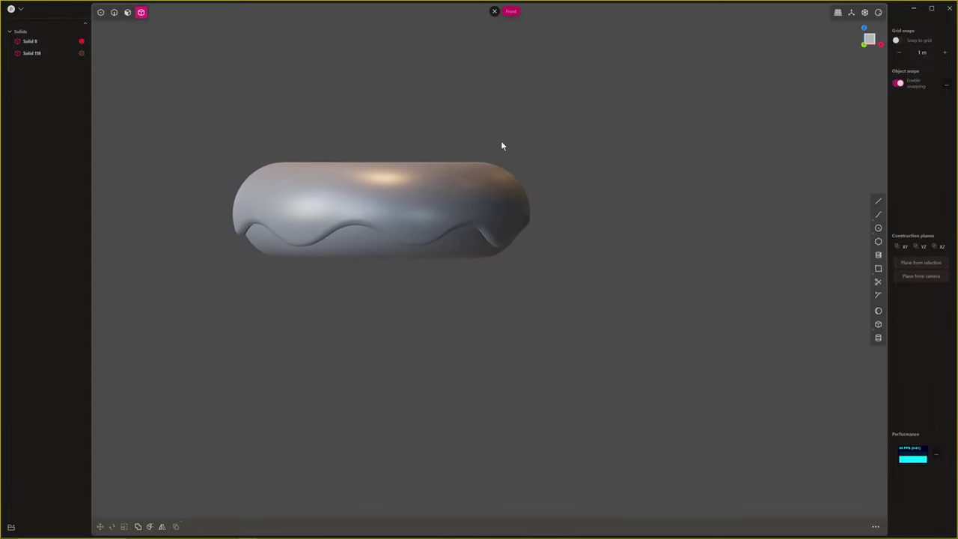
{"action": "key", "text": "KP_7"}
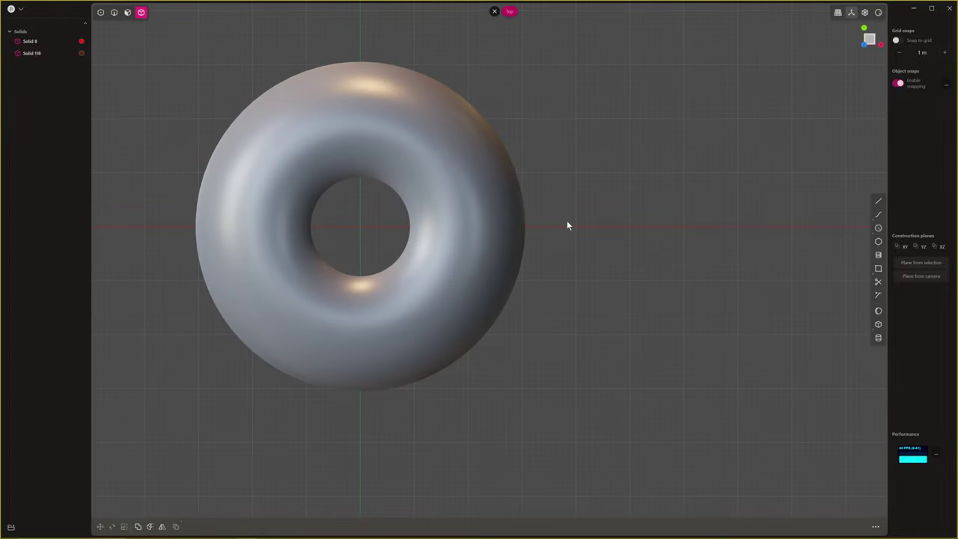
Draw a straight line about 7.5 m long on the X axis, a short distance outside the donut
{"action": "scroll", "coordinate": [570, 221], "scroll_direction": "up", "scroll_amount": 2}
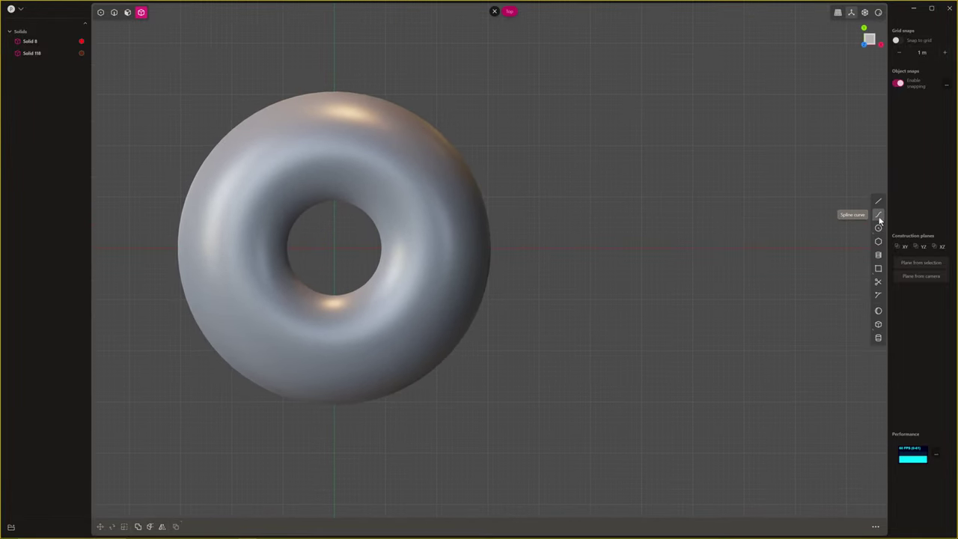
{"action": "left_click", "coordinate": [880, 201]}
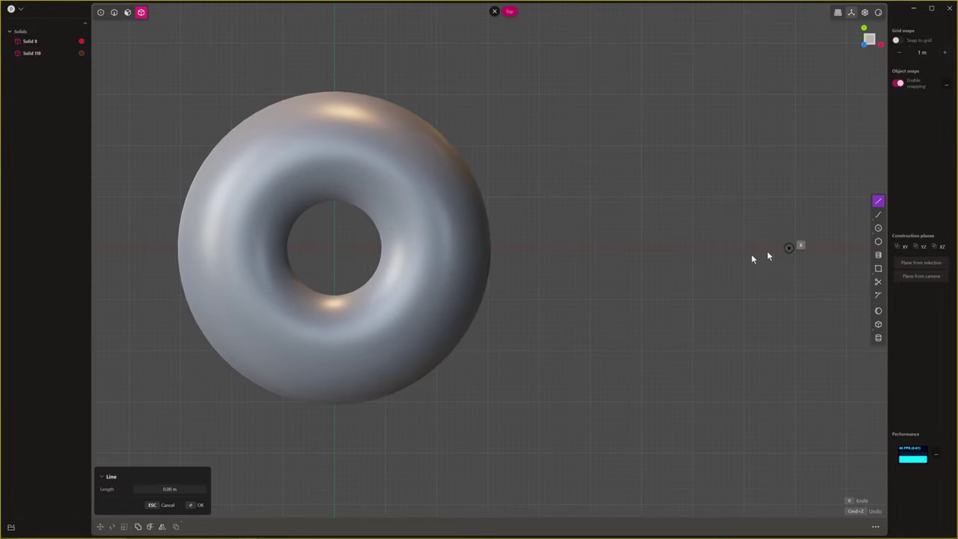
{"action": "left_click", "coordinate": [590, 247]}
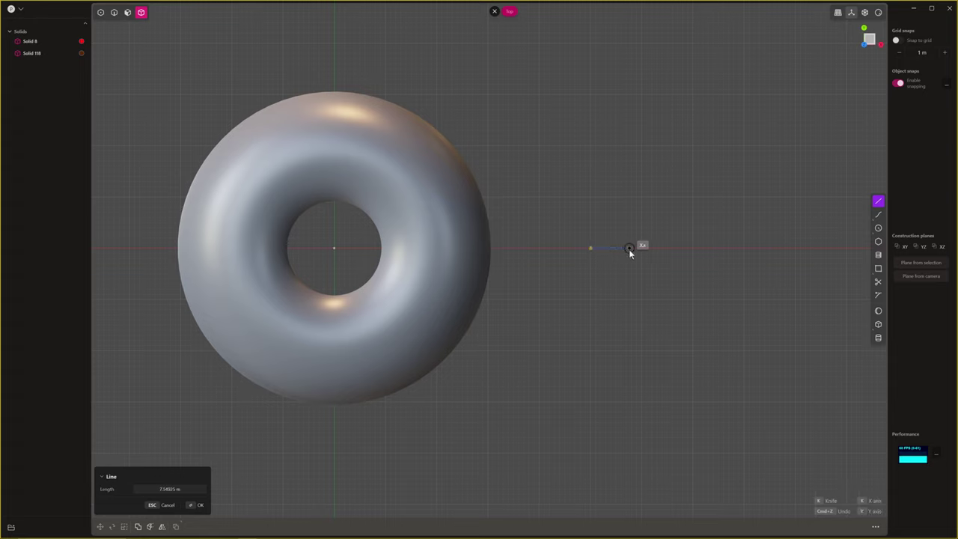
{"action": "left_click", "coordinate": [629, 250]}
{"action": "right_click", "coordinate": [610, 274]}
Create a separate sphere in front of the line, about as wide as the line is long
{"action": "middle_click_drag", "start_coordinate": [608, 278], "coordinate": [734, 262]}
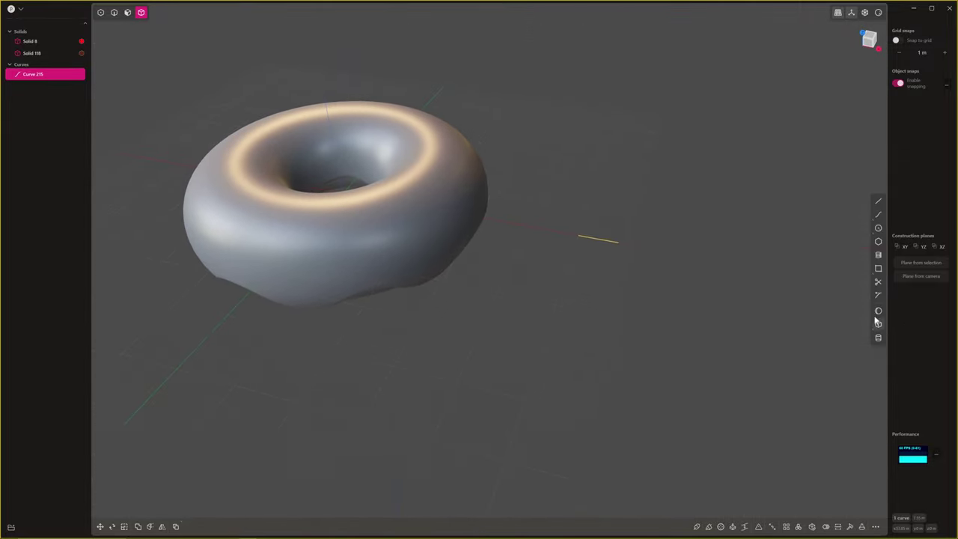
{"action": "left_click", "coordinate": [878, 311]}
{"action": "left_click", "coordinate": [584, 272]}
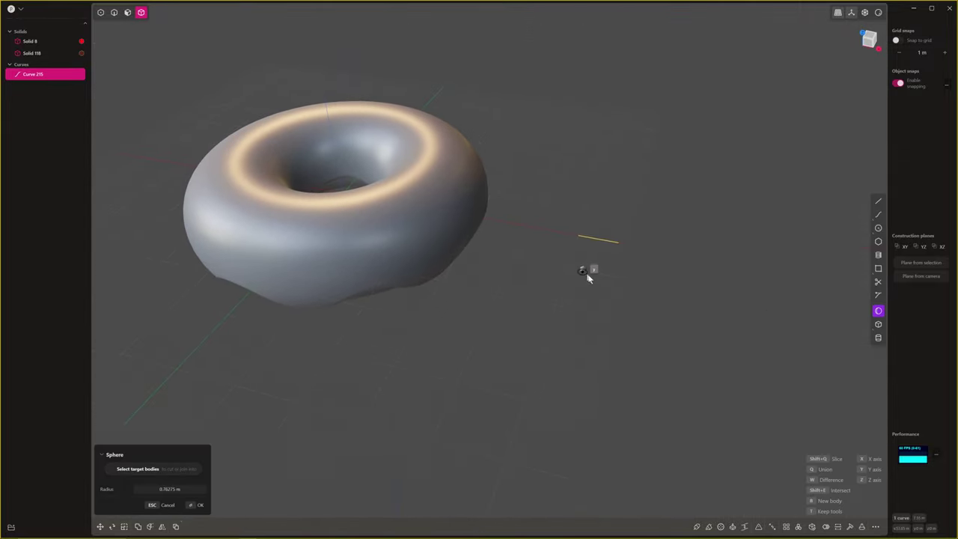
{"action": "left_click", "coordinate": [601, 279]}
{"action": "scroll", "coordinate": [611, 280], "scroll_direction": "up", "scroll_amount": 5}
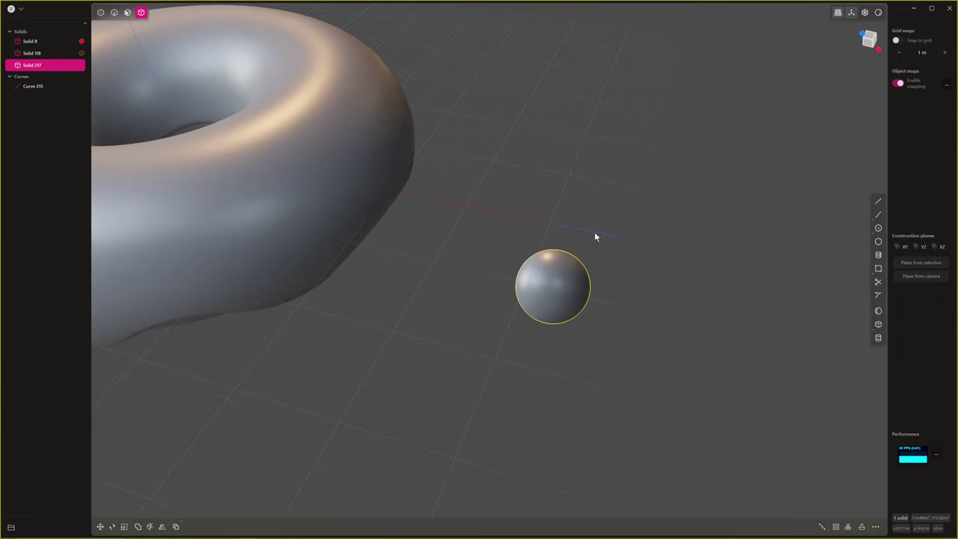
Start a pipe along the line with a 0.05 m section size and a thickness of about 1.02 m
{"action": "left_click", "coordinate": [594, 231]}
{"action": "key", "text": "2"}
{"action": "left_click", "coordinate": [596, 234]}
{"action": "middle_click_drag", "start_coordinate": [597, 236], "coordinate": [605, 245]}
{"action": "scroll", "coordinate": [600, 235], "scroll_direction": "up", "scroll_amount": 1}
{"action": "scroll", "coordinate": [605, 244], "scroll_direction": "down", "scroll_amount": 1}
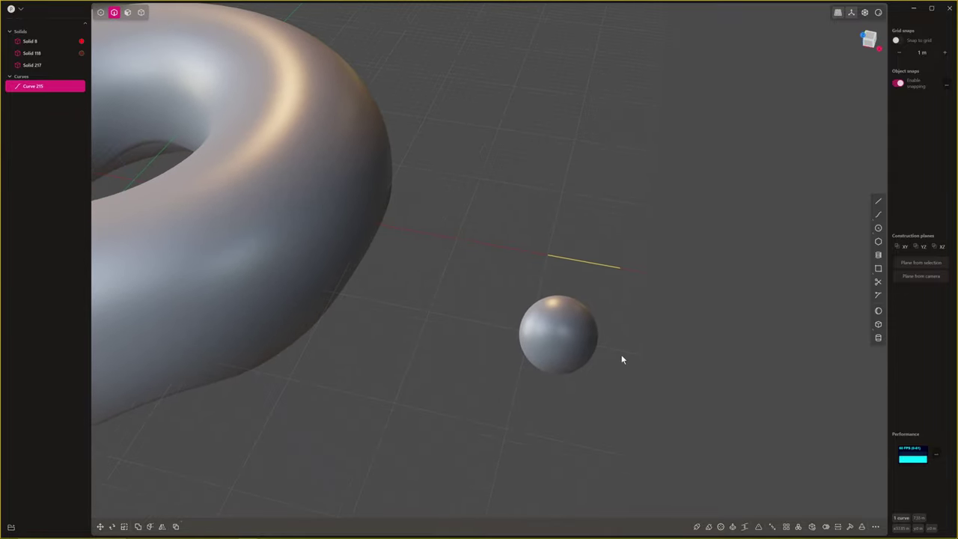
{"action": "middle_click_drag", "start_coordinate": [623, 359], "coordinate": [605, 448]}
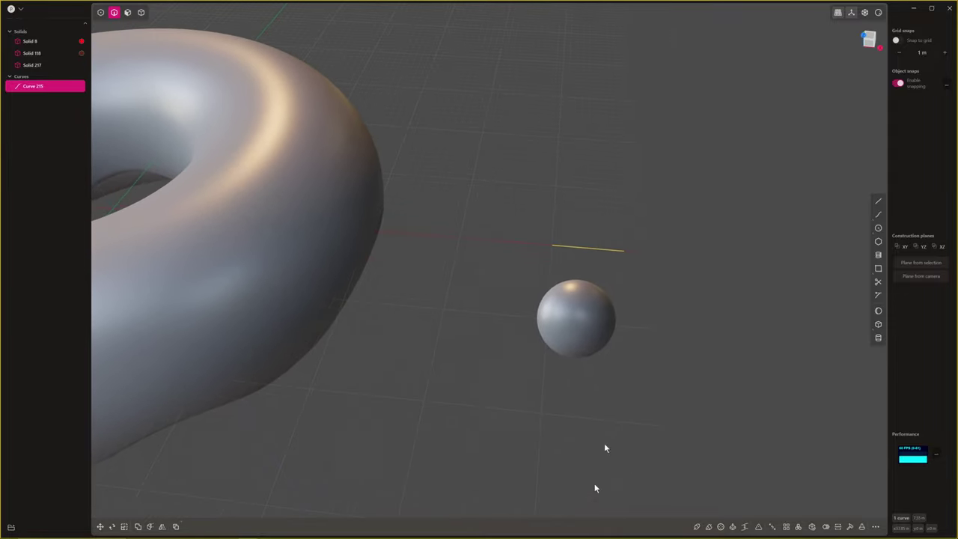
{"action": "left_click", "coordinate": [697, 527]}
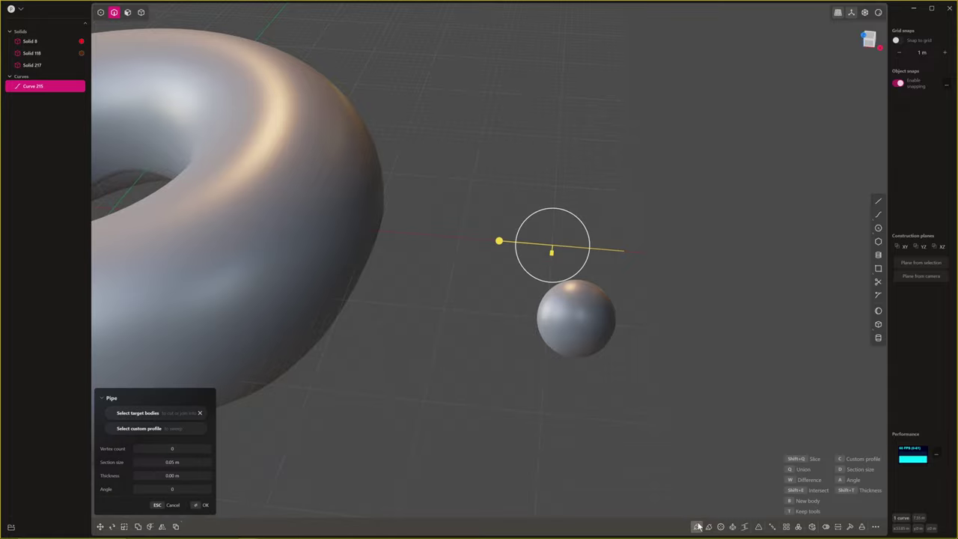
{"action": "middle_click_drag", "start_coordinate": [554, 283], "coordinate": [598, 239]}
{"action": "scroll", "coordinate": [593, 211], "scroll_direction": "up", "scroll_amount": 6}
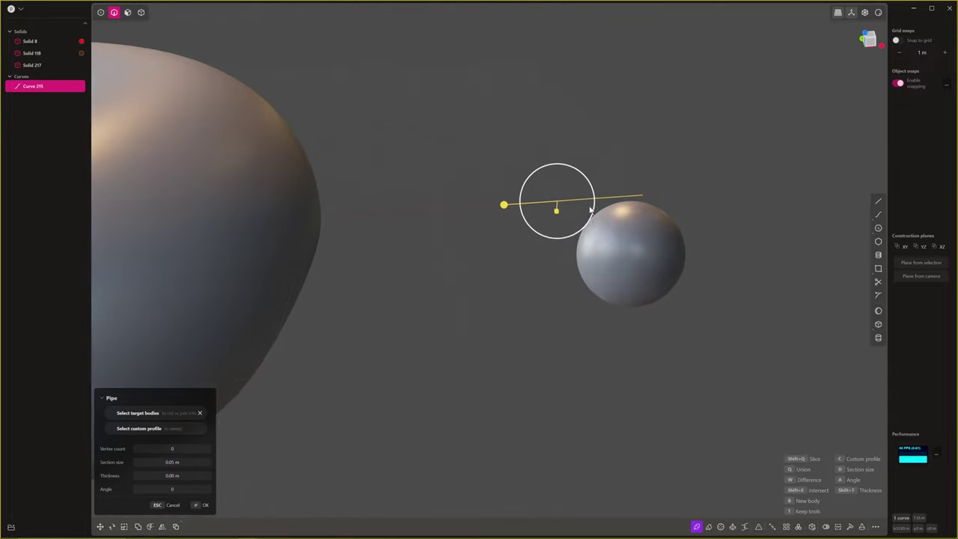
{"action": "scroll", "coordinate": [569, 214], "scroll_direction": "up", "scroll_amount": 3}
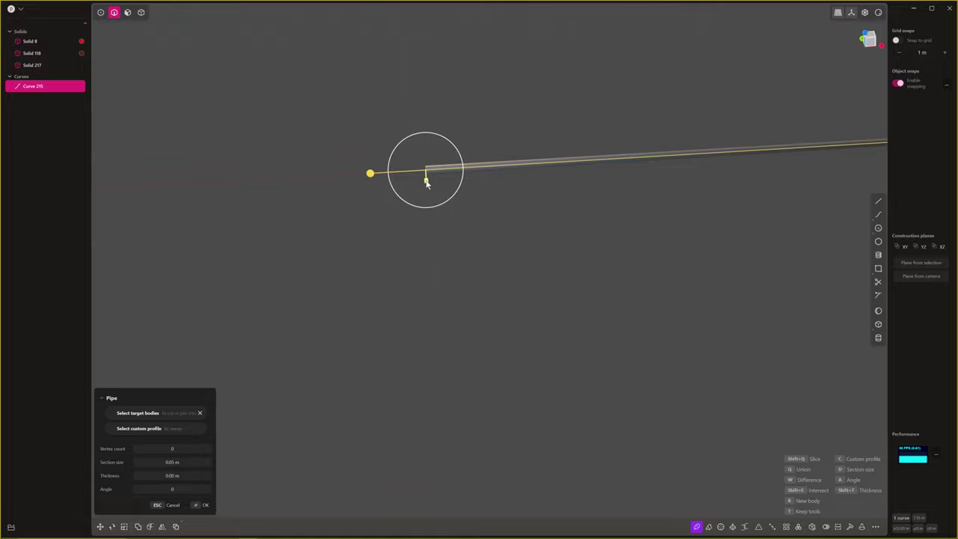
{"action": "left_click_drag", "start_coordinate": [427, 183], "coordinate": [432, 226]}
{"action": "scroll", "coordinate": [451, 227], "scroll_direction": "down", "scroll_amount": 10}
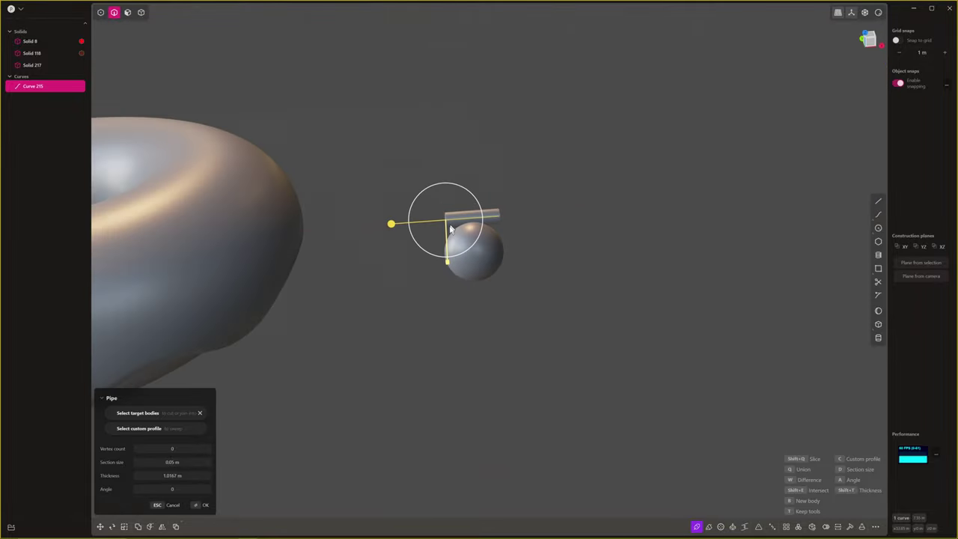
Fine-tune the pipe's angle and thickness, and finish it as a thin rod solid
{"action": "middle_click_drag", "start_coordinate": [451, 229], "coordinate": [354, 258]}
{"action": "middle_click_drag", "start_coordinate": [421, 233], "coordinate": [439, 282], "text": "shift"}
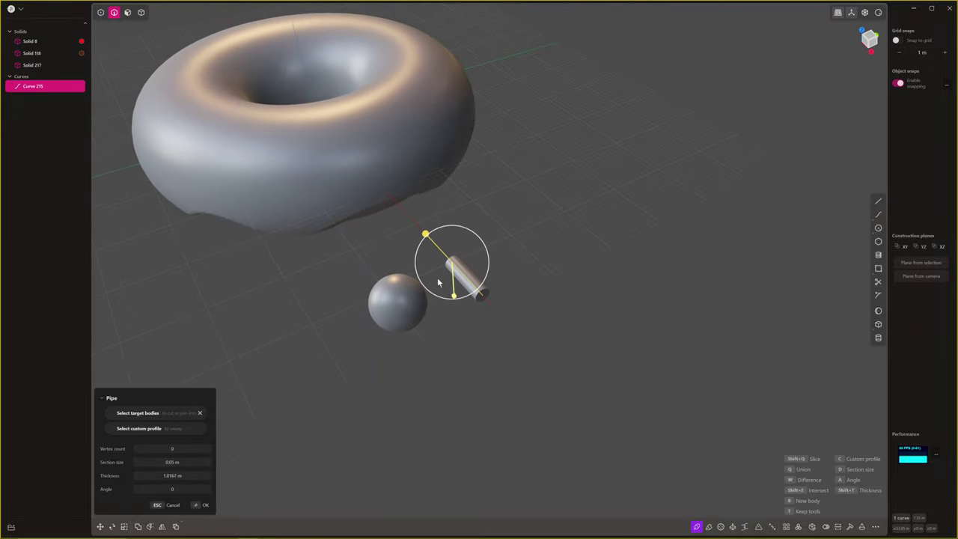
{"action": "left_click_drag", "start_coordinate": [453, 298], "coordinate": [455, 298]}
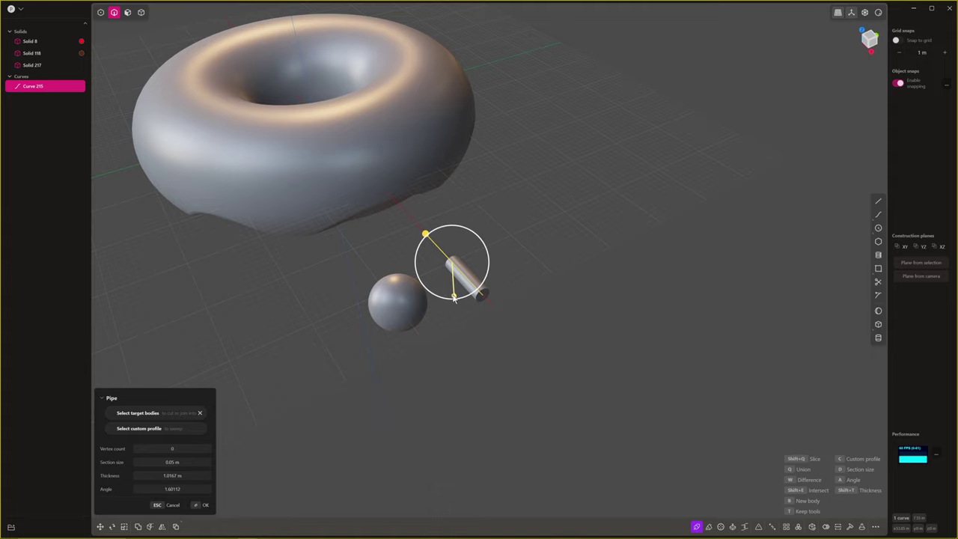
{"action": "middle_click_drag", "start_coordinate": [455, 300], "coordinate": [455, 284]}
{"action": "left_click_drag", "start_coordinate": [453, 302], "coordinate": [455, 298]}
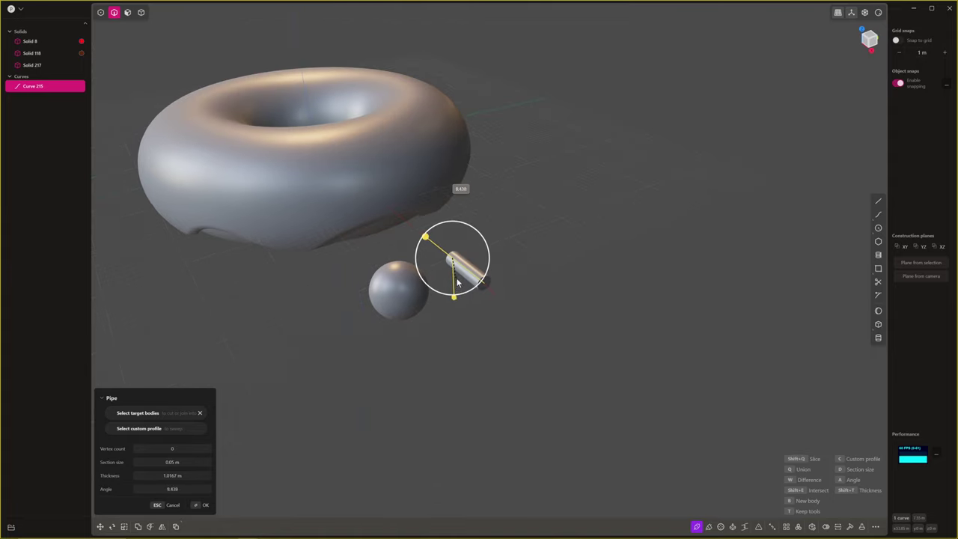
{"action": "middle_click_drag", "start_coordinate": [459, 283], "coordinate": [469, 274]}
{"action": "scroll", "coordinate": [468, 273], "scroll_direction": "up", "scroll_amount": 4}
{"action": "left_click_drag", "start_coordinate": [447, 300], "coordinate": [447, 288]}
{"action": "right_click", "coordinate": [531, 234]}
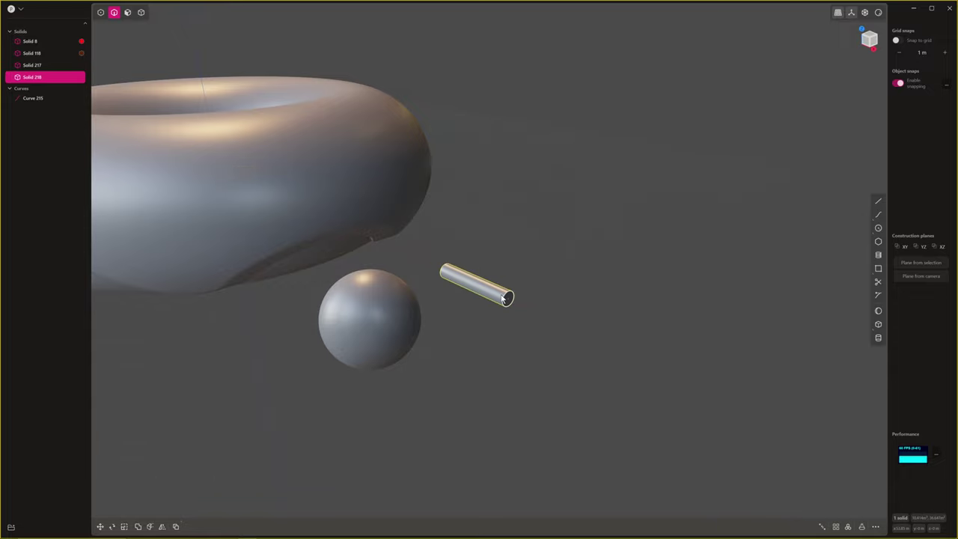
Delete the leftover line curve that guided the pipe
{"action": "middle_click_drag", "start_coordinate": [503, 290], "coordinate": [502, 306]}
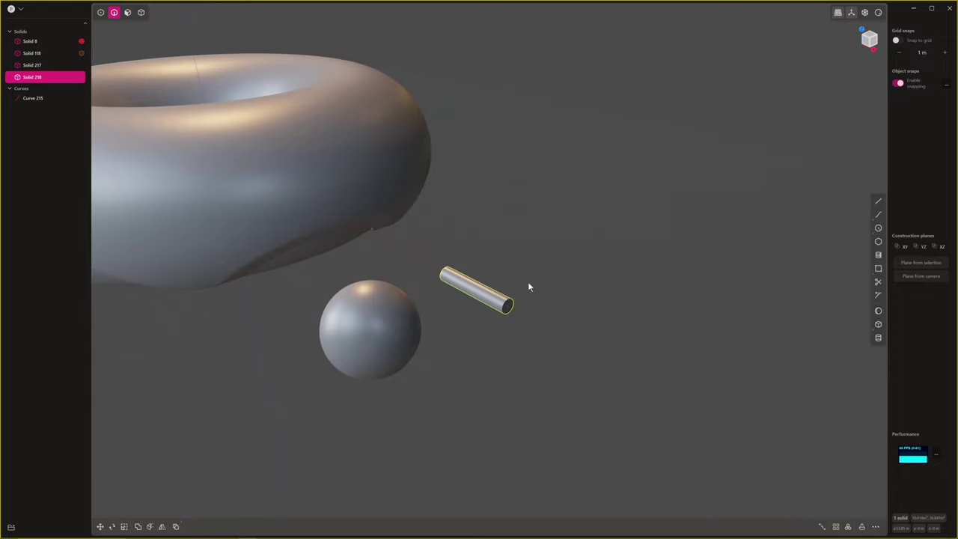
{"action": "left_click", "coordinate": [33, 99]}
{"action": "key", "text": "Delete"}
Round the rod's circular end edges with a fillet of about 0.15 m
{"action": "middle_click_drag", "start_coordinate": [468, 303], "coordinate": [468, 327]}
{"action": "scroll", "coordinate": [469, 327], "scroll_direction": "up", "scroll_amount": 2}
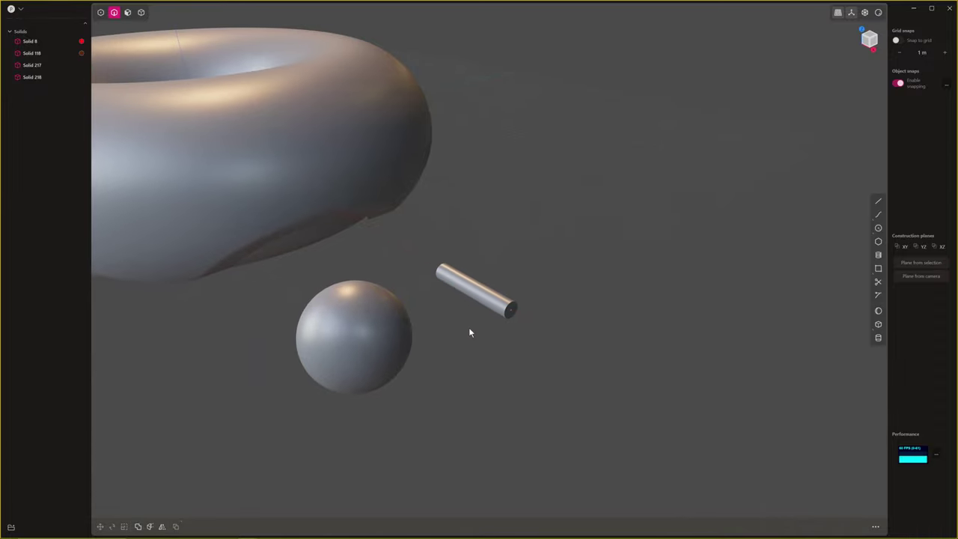
{"action": "left_click", "coordinate": [512, 309]}
{"action": "key", "text": "f"}
{"action": "middle_click_drag", "start_coordinate": [519, 302], "coordinate": [491, 289]}
{"action": "left_click", "coordinate": [498, 281]}
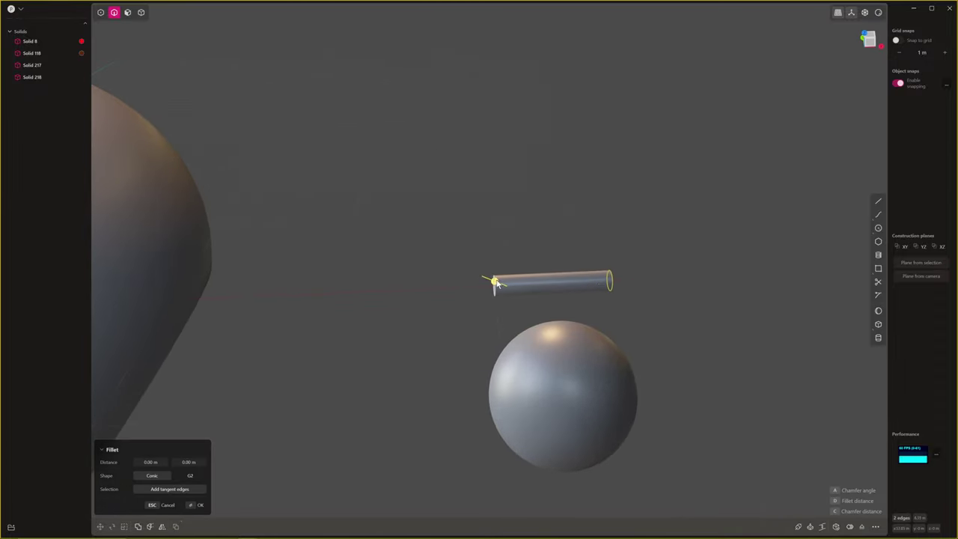
{"action": "left_click_drag", "start_coordinate": [496, 280], "coordinate": [499, 283]}
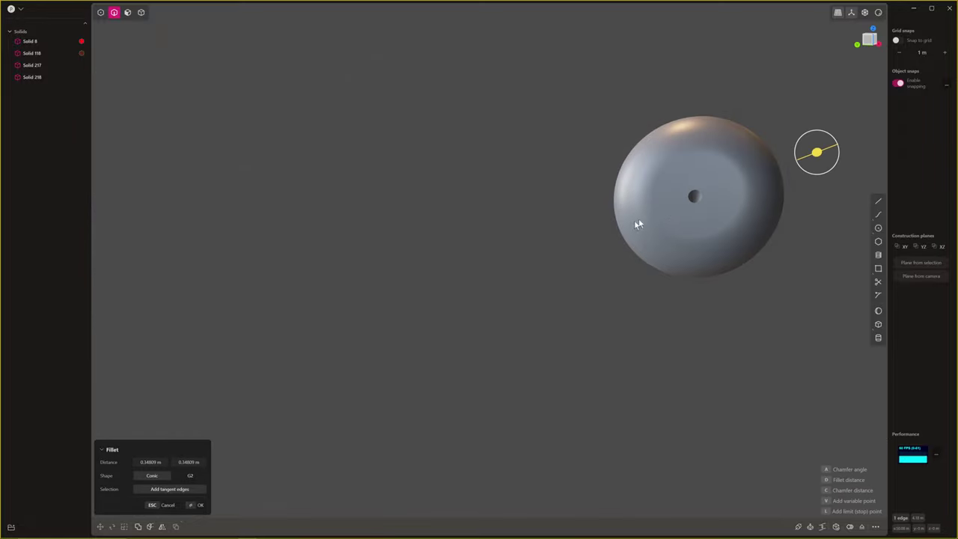
{"action": "right_click", "coordinate": [675, 223]}
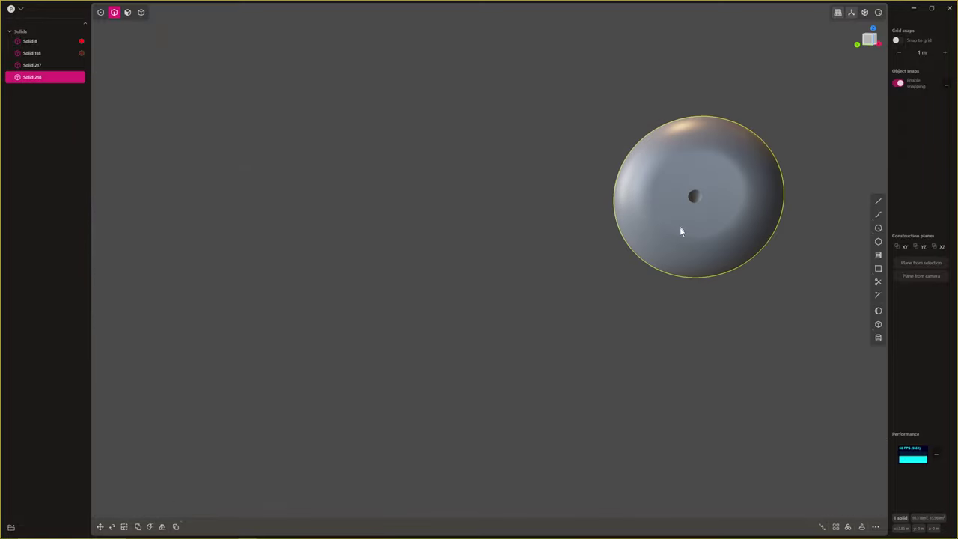
{"action": "key", "text": "b"}
{"action": "left_click", "coordinate": [698, 196]}
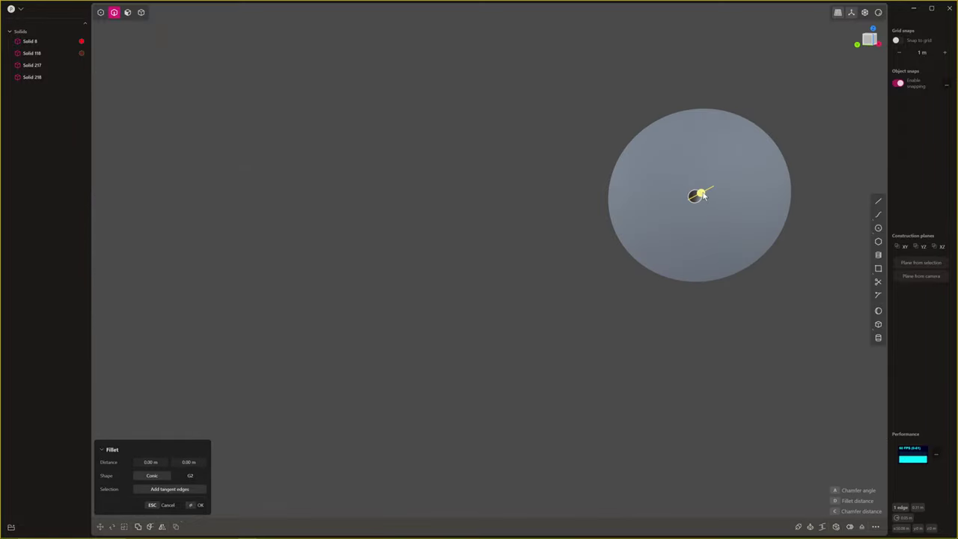
{"action": "left_click_drag", "start_coordinate": [703, 193], "coordinate": [690, 211]}
{"action": "key", "text": "Escape"}
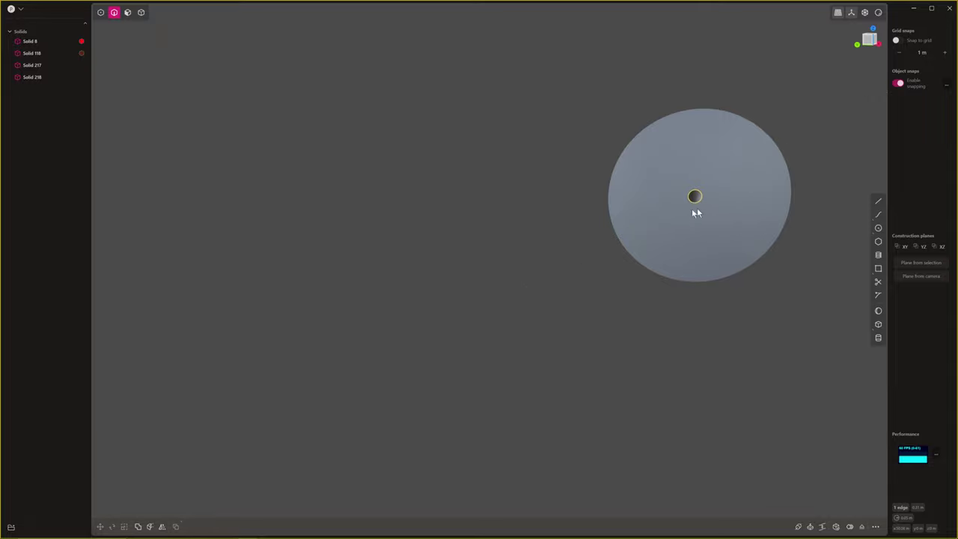
Close the small central hole in the rod, making it a fully solid cylinder
{"action": "scroll", "coordinate": [696, 210], "scroll_direction": "up", "scroll_amount": 5}
{"action": "key", "text": "3"}
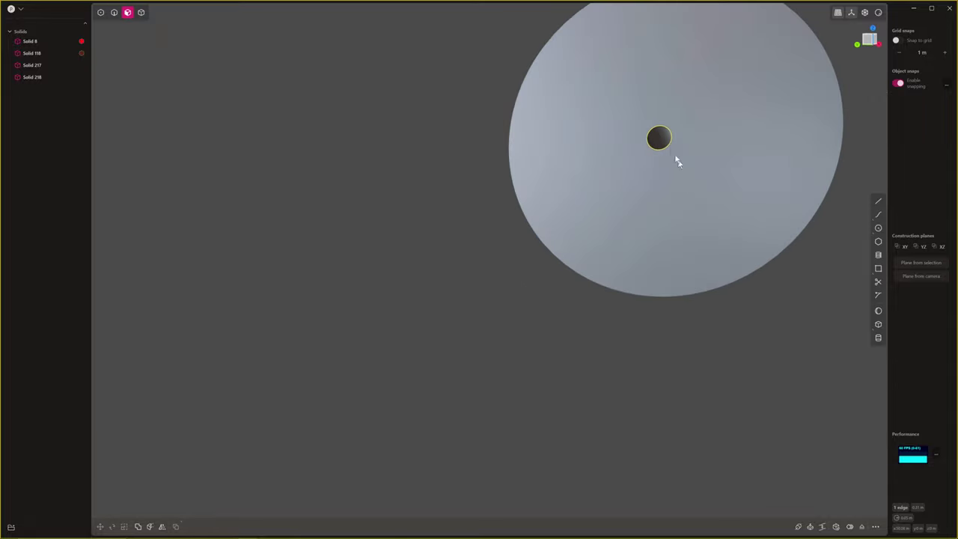
{"action": "left_click", "coordinate": [659, 138]}
{"action": "left_click_drag", "start_coordinate": [674, 169], "coordinate": [683, 199]}
{"action": "key", "text": "Return"}
{"action": "scroll", "coordinate": [690, 200], "scroll_direction": "down", "scroll_amount": 4}
{"action": "middle_click_drag", "start_coordinate": [690, 201], "coordinate": [610, 262]}
Round the circular edges at both ends of the rod with a fillet of about 0.456 m
{"action": "key", "text": "2"}
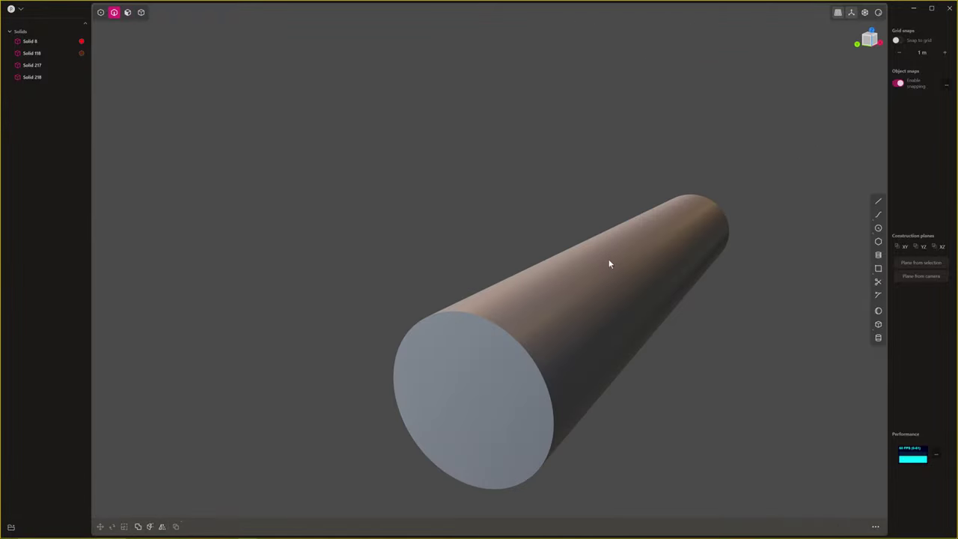
{"action": "left_click", "coordinate": [522, 338]}
{"action": "key", "text": "f"}
{"action": "middle_click_drag", "start_coordinate": [677, 338], "coordinate": [571, 332]}
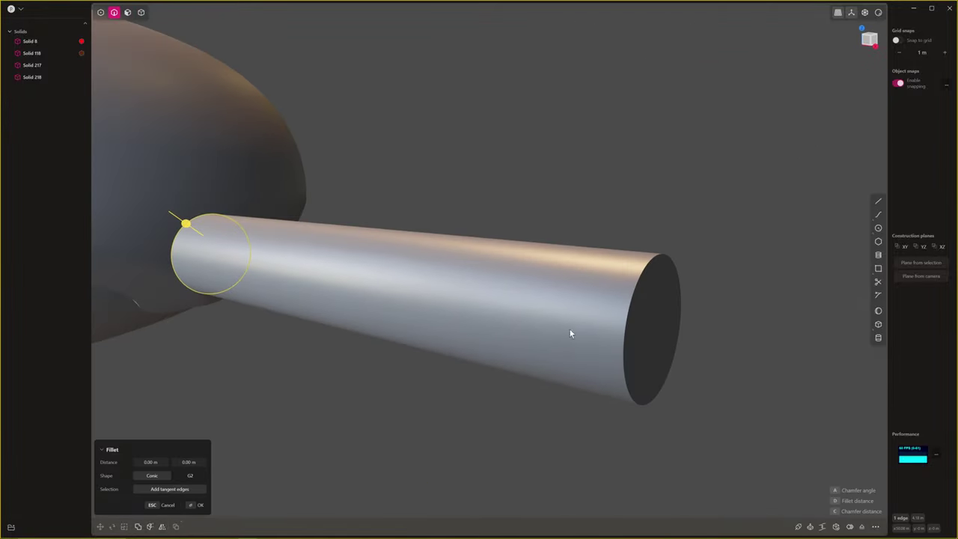
{"action": "left_click", "coordinate": [629, 318]}
{"action": "left_click_drag", "start_coordinate": [629, 318], "coordinate": [658, 347]}
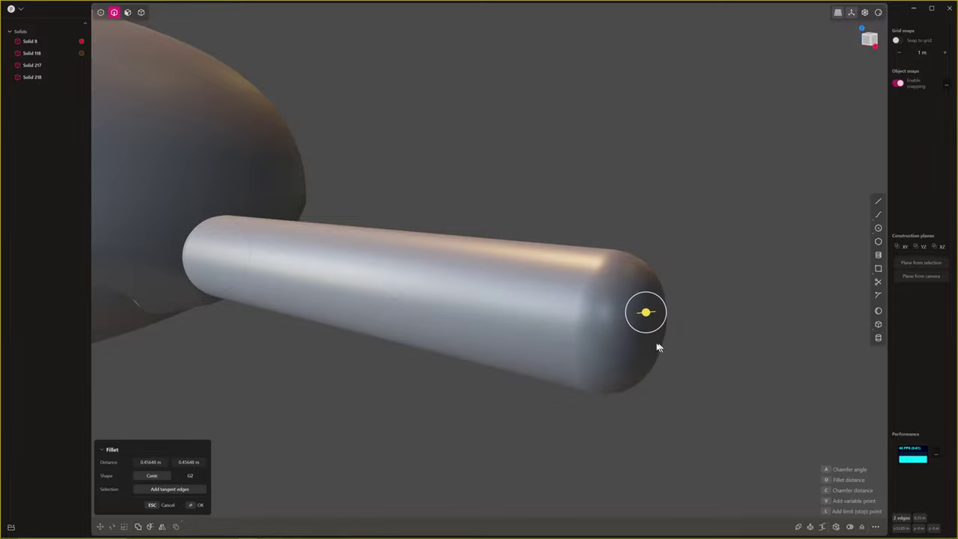
{"action": "key", "text": "Return"}
Scale the ball beside the donut down uniformly to about 0.64 of its size
{"action": "scroll", "coordinate": [658, 347], "scroll_direction": "down", "scroll_amount": 8}
{"action": "middle_click_drag", "start_coordinate": [629, 329], "coordinate": [432, 301]}
{"action": "scroll", "coordinate": [405, 335], "scroll_direction": "up", "scroll_amount": 4}
{"action": "scroll", "coordinate": [397, 311], "scroll_direction": "down", "scroll_amount": 8}
{"action": "middle_click_drag", "start_coordinate": [382, 330], "coordinate": [442, 345], "text": "shift"}
{"action": "left_click", "coordinate": [460, 349]}
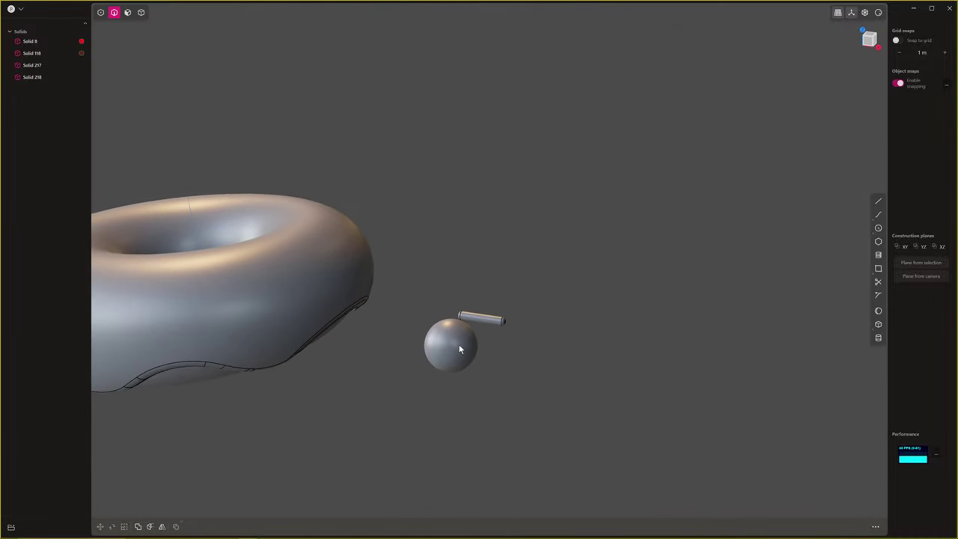
{"action": "key", "text": "4"}
{"action": "left_click", "coordinate": [449, 346]}
{"action": "key", "text": "s"}
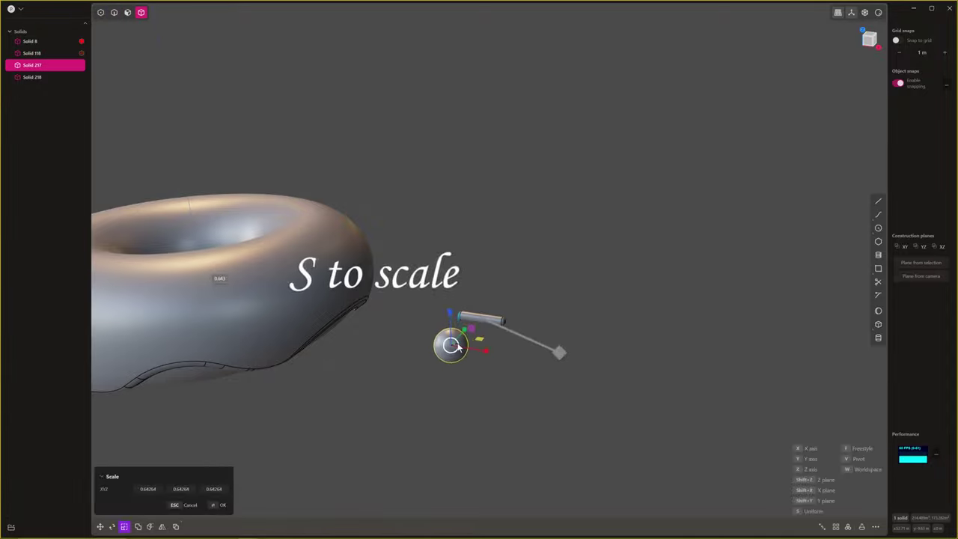
{"action": "left_click", "coordinate": [449, 342]}
Scale the rod down uniformly to about 0.71 of its size
{"action": "middle_click_drag", "start_coordinate": [517, 310], "coordinate": [528, 343]}
{"action": "left_click", "coordinate": [530, 343]}
{"action": "key", "text": "s"}
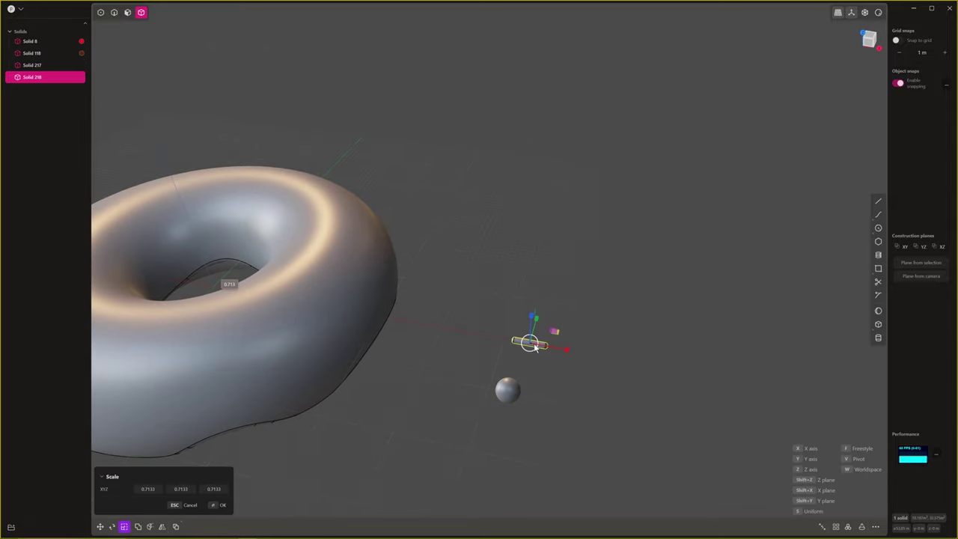
{"action": "middle_click_drag", "start_coordinate": [483, 362], "coordinate": [570, 315]}
{"action": "scroll", "coordinate": [584, 296], "scroll_direction": "down", "scroll_amount": 4}
{"action": "right_click", "coordinate": [584, 295]}
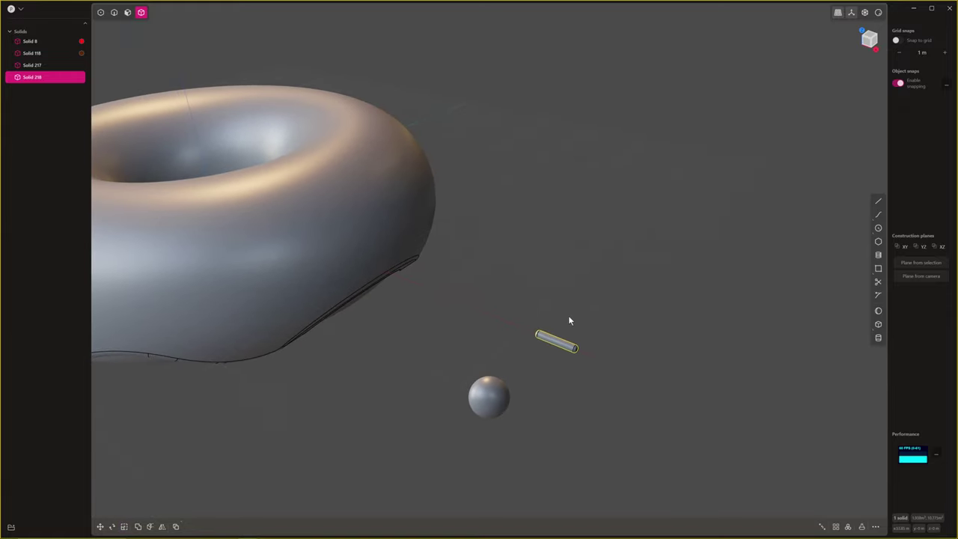
Try duplicating the rod and positioning the copy with Move
{"action": "key", "text": "ctrl+d"}
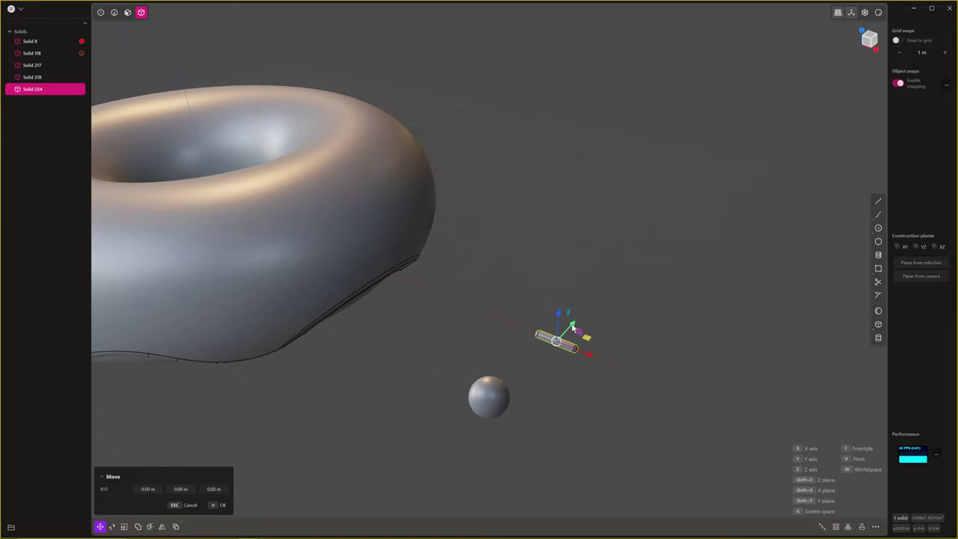
{"action": "left_click_drag", "start_coordinate": [572, 328], "coordinate": [374, 262]}
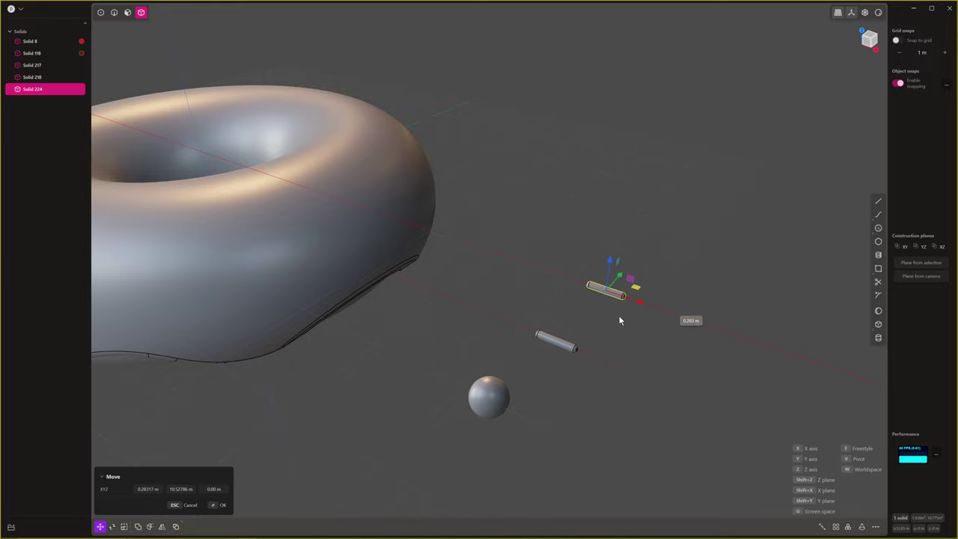
{"action": "key", "text": "Escape"}
{"action": "left_click", "coordinate": [557, 352]}
{"action": "key", "text": "g"}
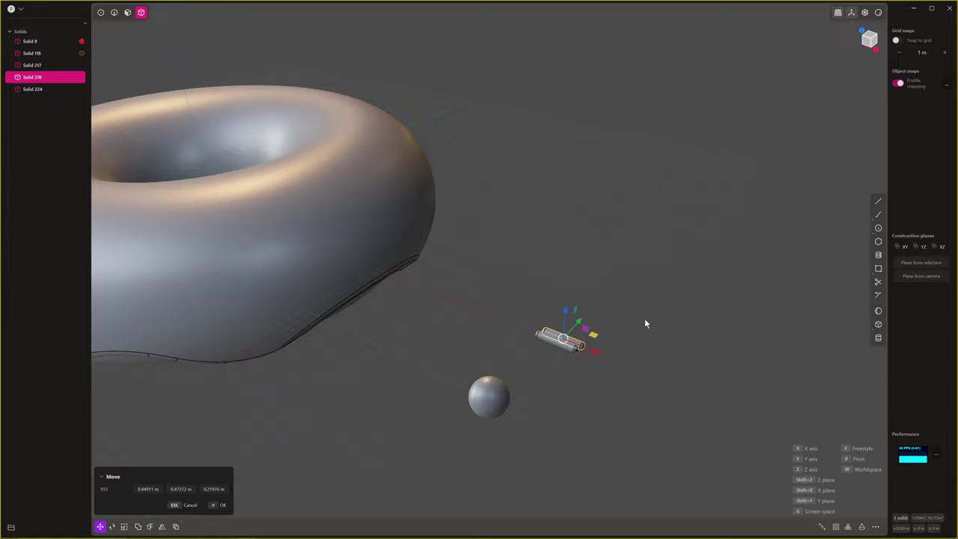
{"action": "key", "text": "Escape"}
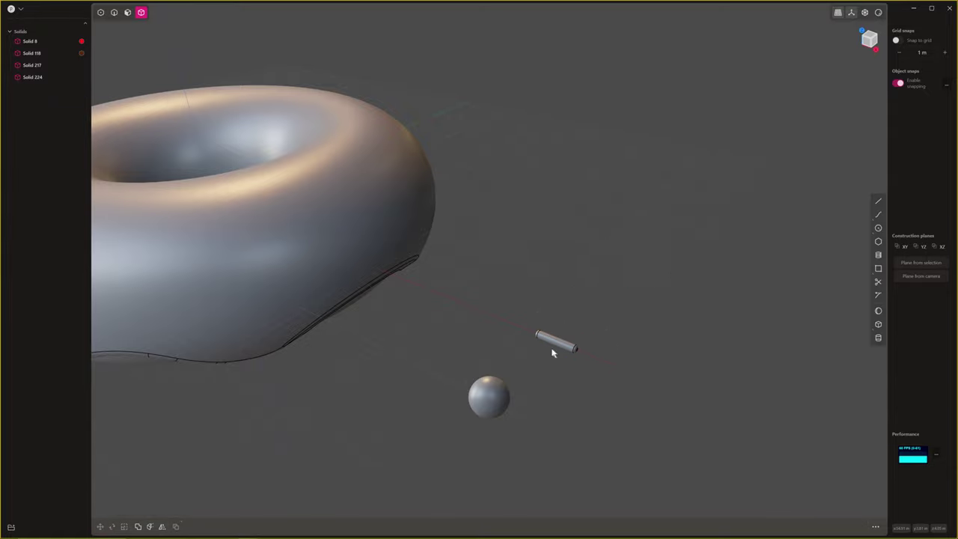
Start the Place command on the rod, with the centre of its underside as the base point
{"action": "left_click", "coordinate": [555, 343]}
{"action": "middle_click_drag", "start_coordinate": [555, 342], "coordinate": [577, 340]}
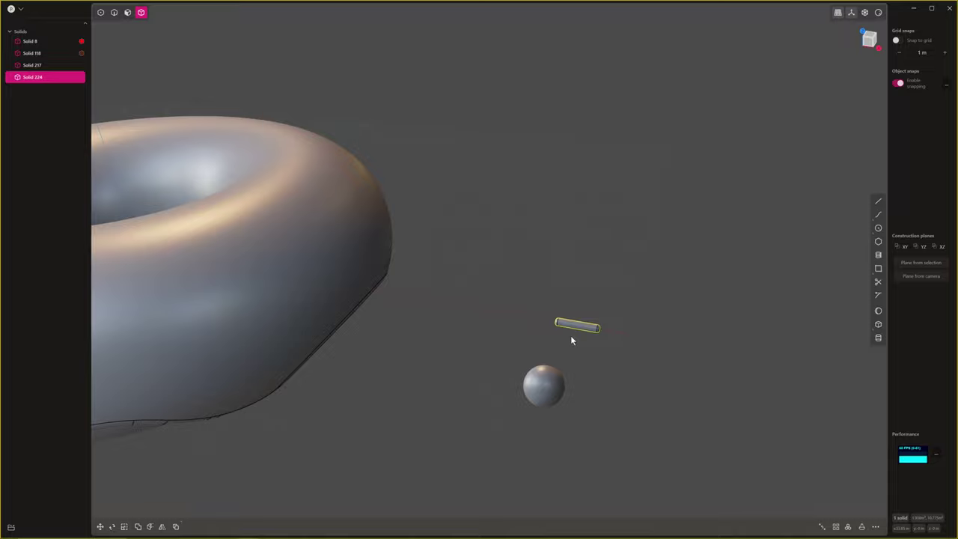
{"action": "key", "text": "ctrl+d"}
{"action": "scroll", "coordinate": [601, 374], "scroll_direction": "up", "scroll_amount": 5}
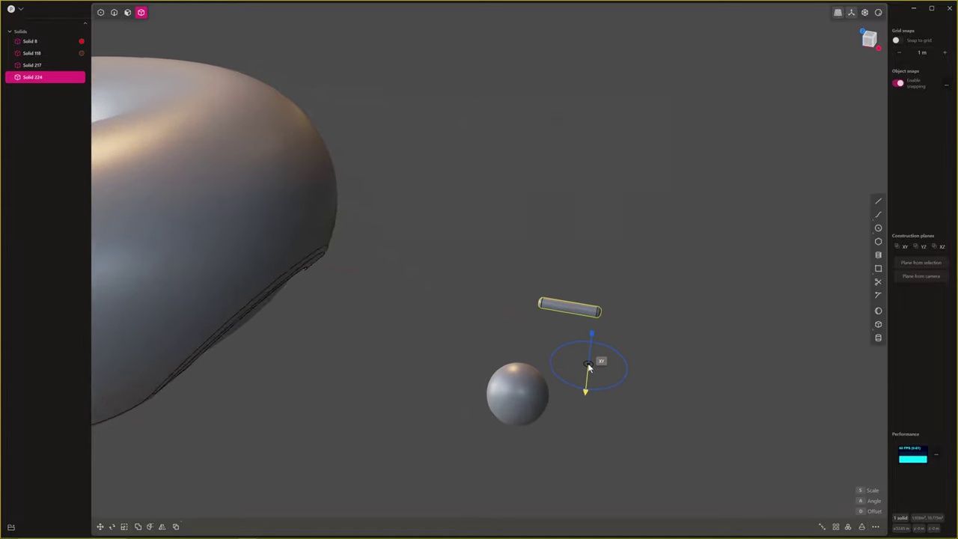
{"action": "middle_click_drag", "start_coordinate": [589, 364], "coordinate": [577, 276]}
{"action": "left_click_drag", "start_coordinate": [577, 275], "coordinate": [564, 214]}
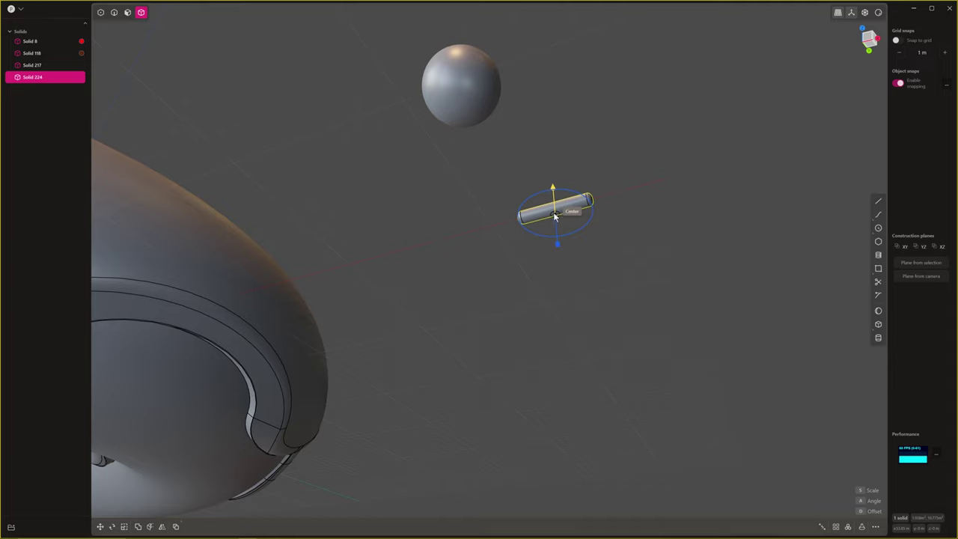
{"action": "mouse_move", "coordinate": [555, 216]}
{"action": "left_mouse_down"}
{"action": "mouse_move", "coordinate": [525, 222]}
{"action": "mouse_move", "coordinate": [556, 217]}
{"action": "left_mouse_up"}
{"action": "left_click", "coordinate": [557, 217]}
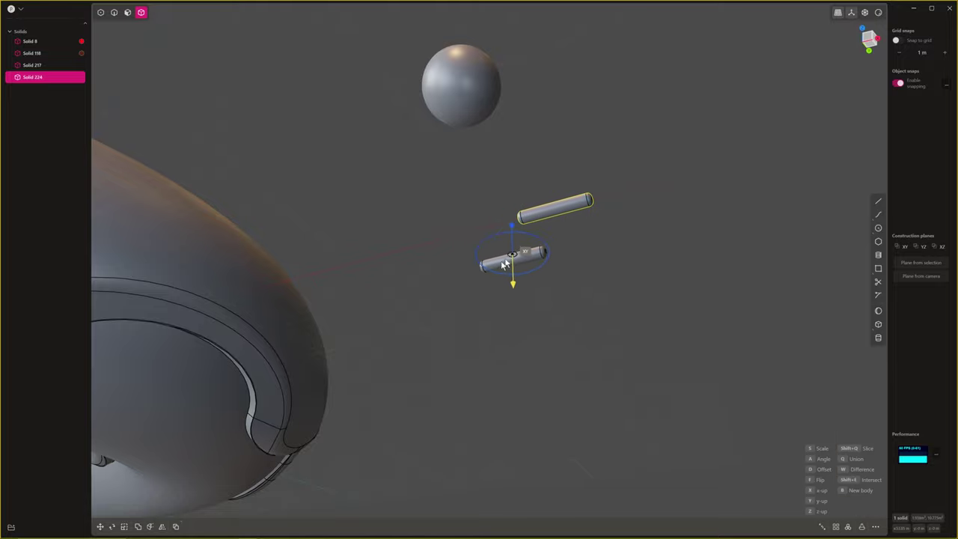
Place a first copy of the rod on the outer side of the icing and rotate it to lie at an angle
{"action": "middle_click_drag", "start_coordinate": [425, 231], "coordinate": [455, 347]}
{"action": "scroll", "coordinate": [456, 347], "scroll_direction": "down", "scroll_amount": 2}
{"action": "scroll", "coordinate": [322, 234], "scroll_direction": "down", "scroll_amount": 3}
{"action": "middle_click_drag", "start_coordinate": [337, 241], "coordinate": [463, 250], "text": "shift"}
{"action": "left_click_drag", "start_coordinate": [354, 247], "coordinate": [355, 274]}
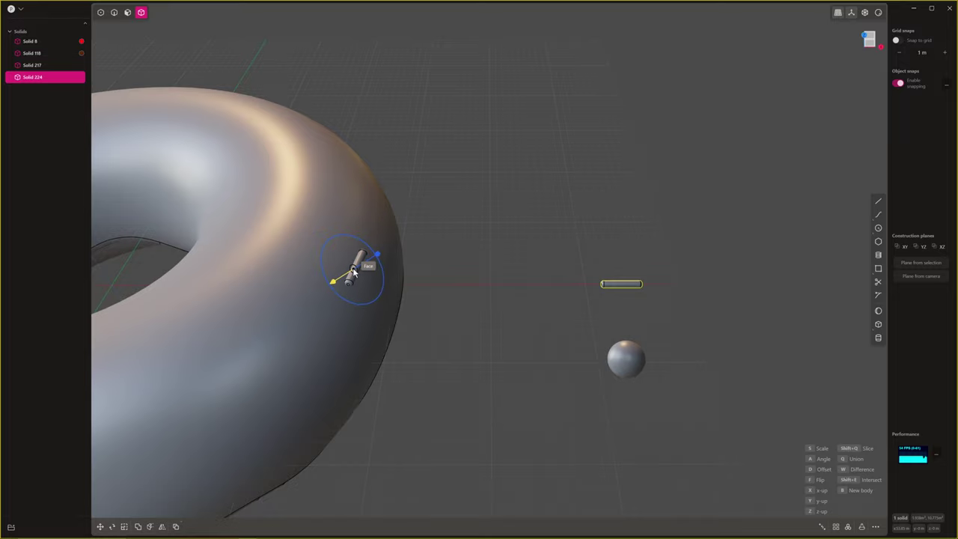
{"action": "middle_click_drag", "start_coordinate": [369, 275], "coordinate": [341, 267]}
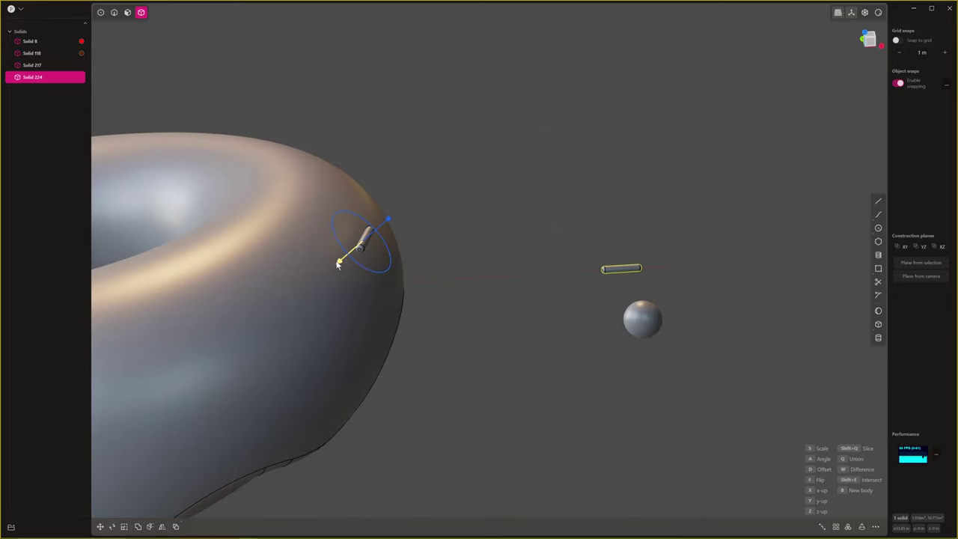
{"action": "left_click_drag", "start_coordinate": [338, 263], "coordinate": [335, 268]}
{"action": "left_click_drag", "start_coordinate": [387, 247], "coordinate": [387, 256]}
{"action": "scroll", "coordinate": [393, 242], "scroll_direction": "down", "scroll_amount": 4}
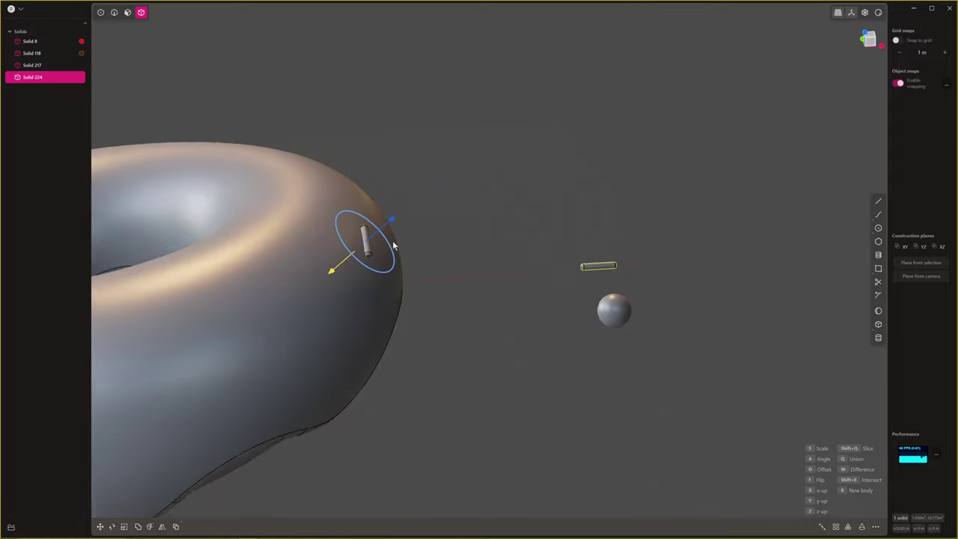
{"action": "middle_click_drag", "start_coordinate": [393, 242], "coordinate": [402, 298], "text": "shift"}
{"action": "middle_click_drag", "start_coordinate": [425, 214], "coordinate": [458, 270], "text": "shift"}
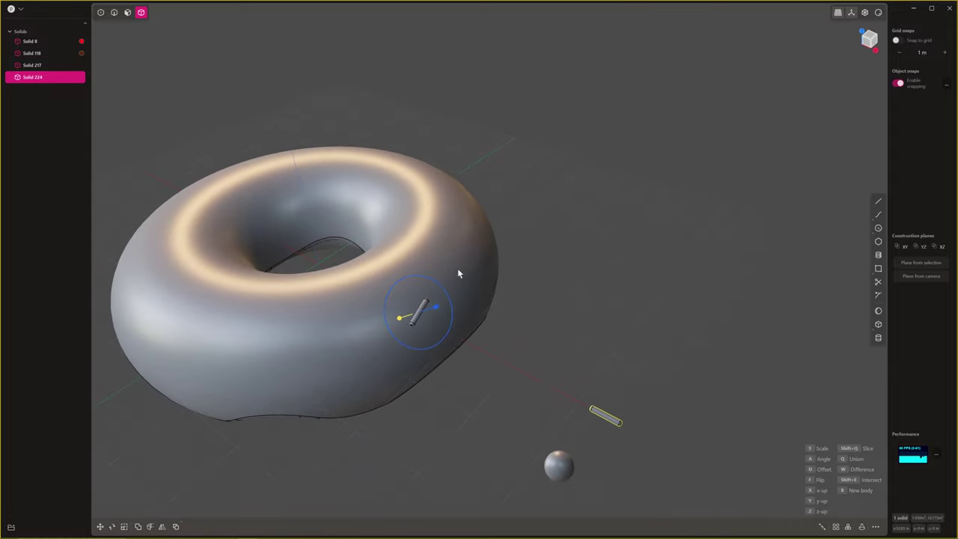
{"action": "right_click", "coordinate": [460, 268]}
Scatter further copies of the rod all over the icing as sprinkles, giving them varied rotations
{"action": "left_click", "coordinate": [453, 230]}
{"action": "left_click_drag", "start_coordinate": [460, 253], "coordinate": [470, 256]}
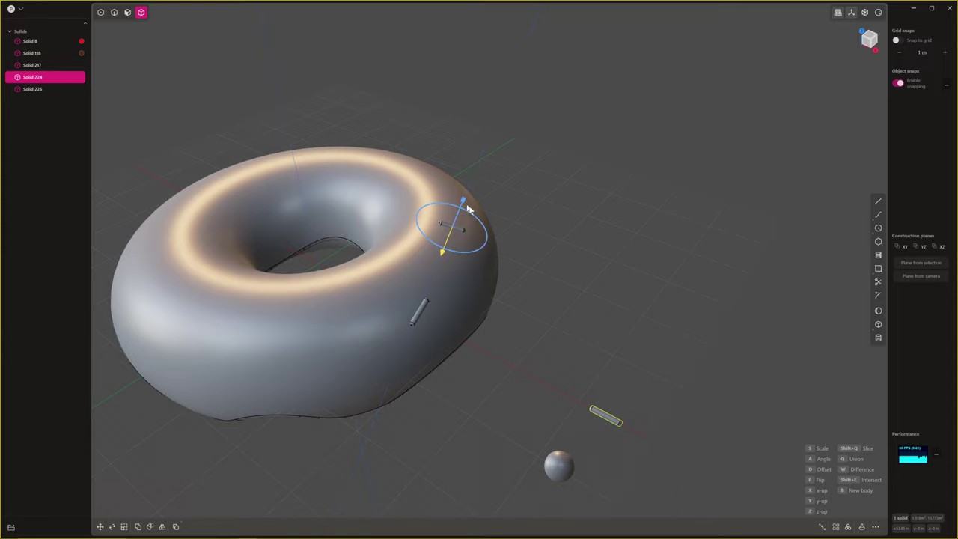
{"action": "middle_click_drag", "start_coordinate": [464, 206], "coordinate": [474, 238]}
{"action": "scroll", "coordinate": [476, 239], "scroll_direction": "up", "scroll_amount": 1}
{"action": "right_click", "coordinate": [487, 277]}
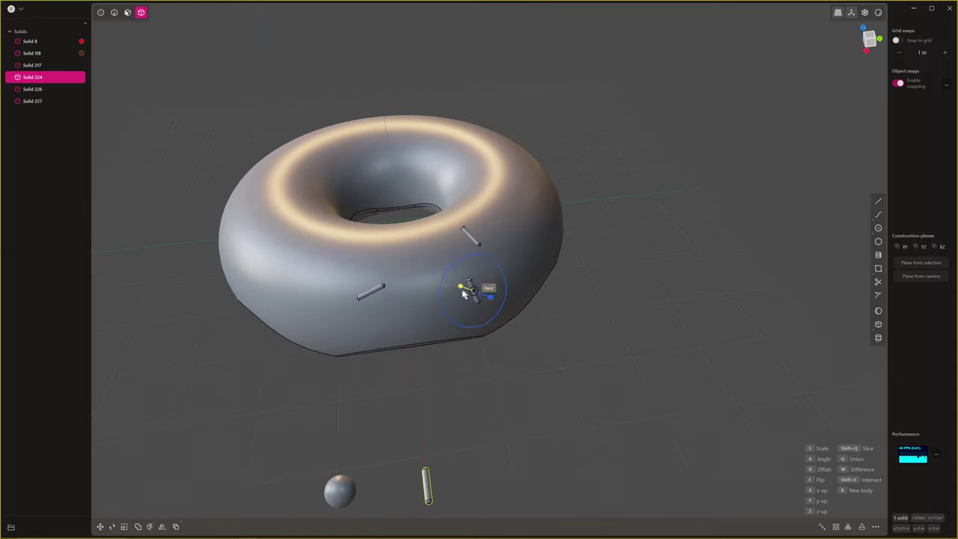
{"action": "left_click", "coordinate": [451, 287]}
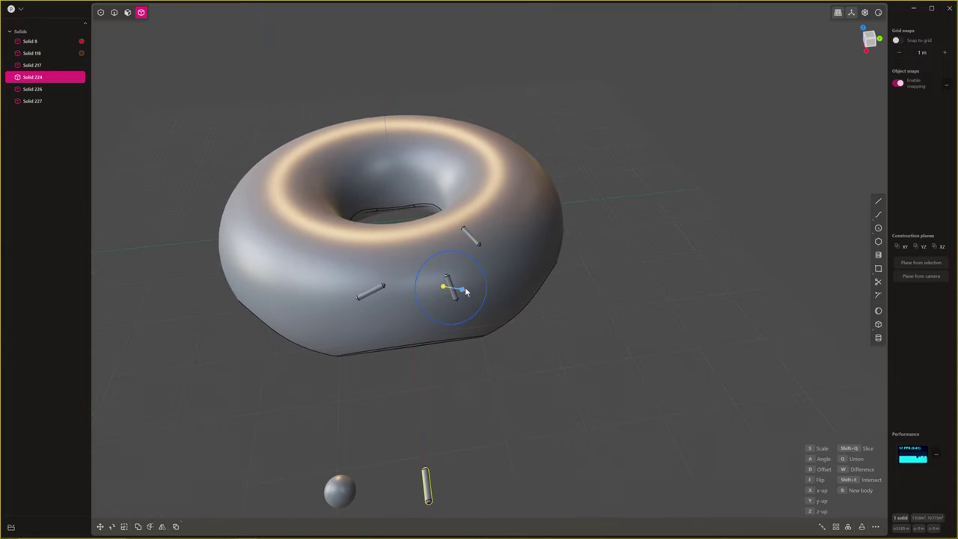
{"action": "middle_click_drag", "start_coordinate": [536, 258], "coordinate": [516, 255]}
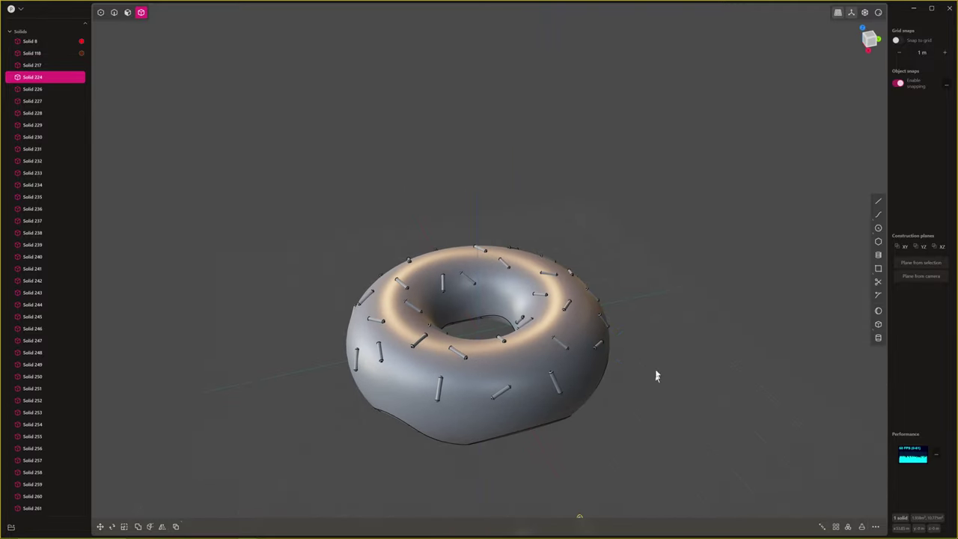
Start the Place command on the ball, with the centre of its underside as the base point, using the bottom view
{"action": "middle_click_drag", "start_coordinate": [656, 373], "coordinate": [620, 393]}
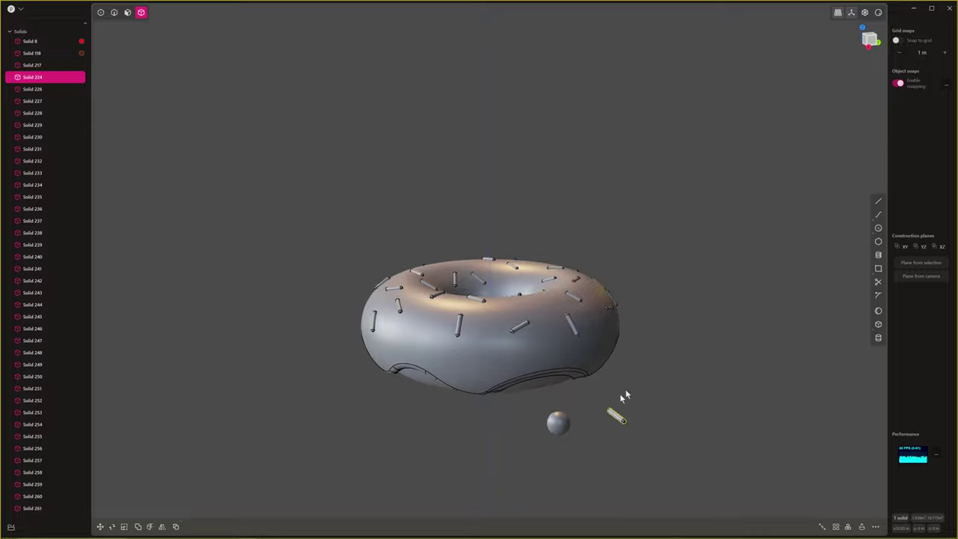
{"action": "middle_click_drag", "start_coordinate": [567, 421], "coordinate": [594, 397], "text": "shift"}
{"action": "left_click", "coordinate": [590, 411]}
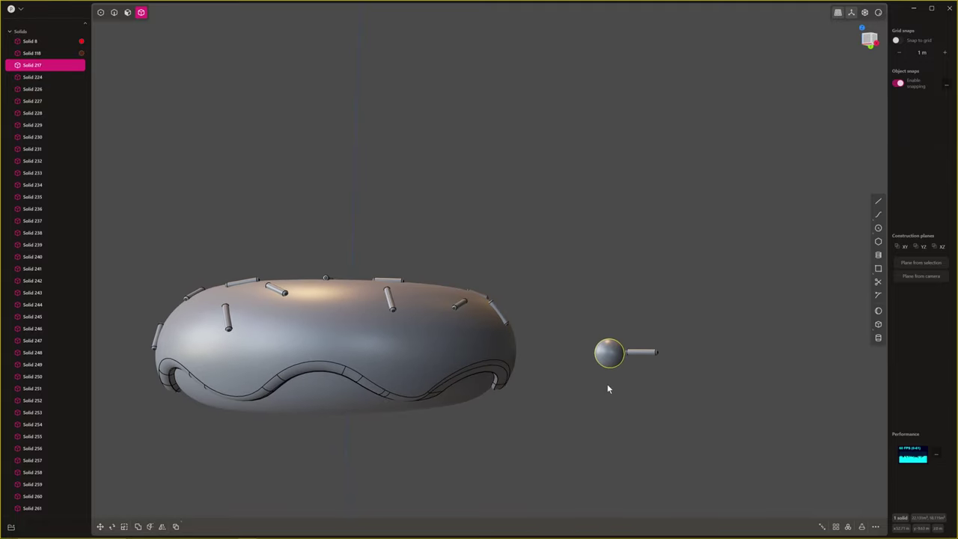
{"action": "key", "text": "ctrl+d"}
{"action": "middle_click_drag", "start_coordinate": [606, 387], "coordinate": [638, 304]}
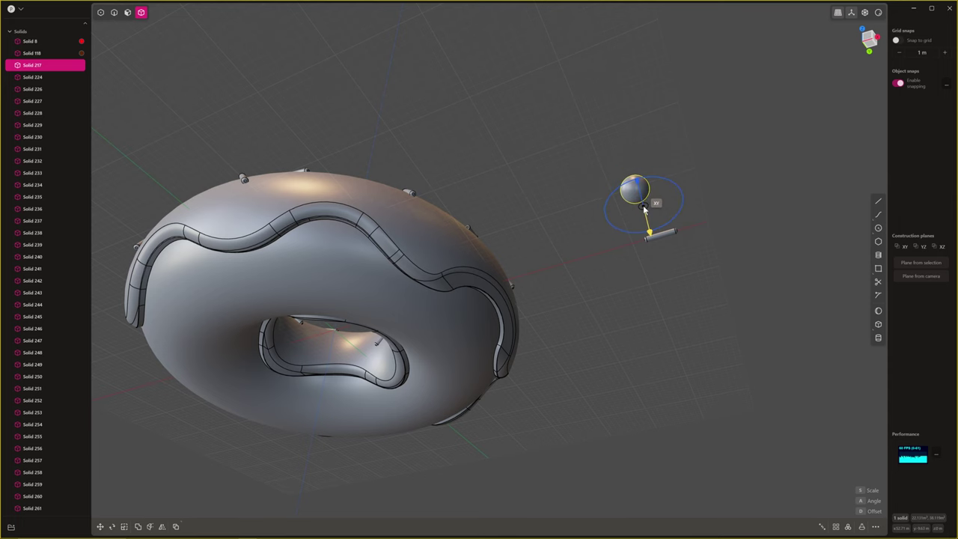
{"action": "key", "text": "ctrl+KP_7"}
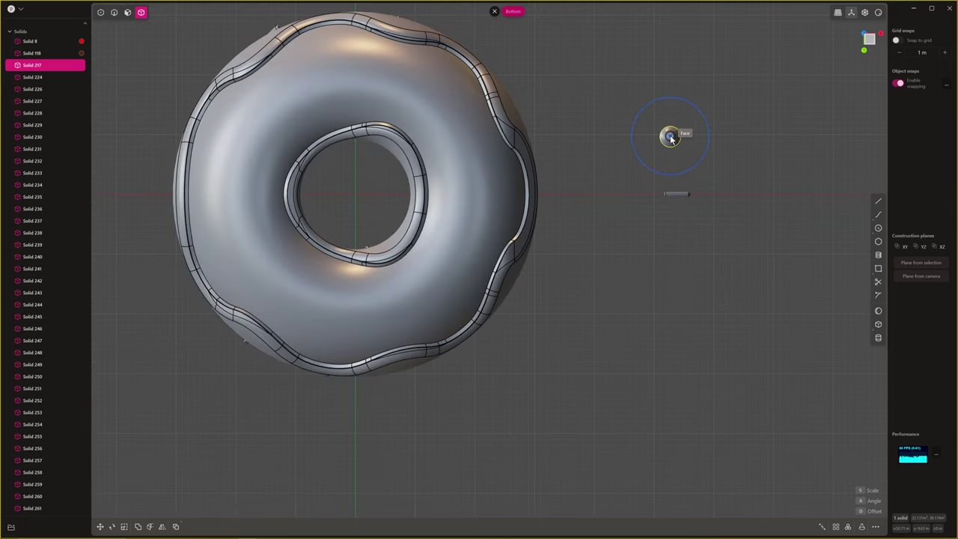
Place a copy of the ball on the upper outer part of the icing, offset so it sinks partly into the surface
{"action": "middle_click_drag", "start_coordinate": [605, 150], "coordinate": [563, 332]}
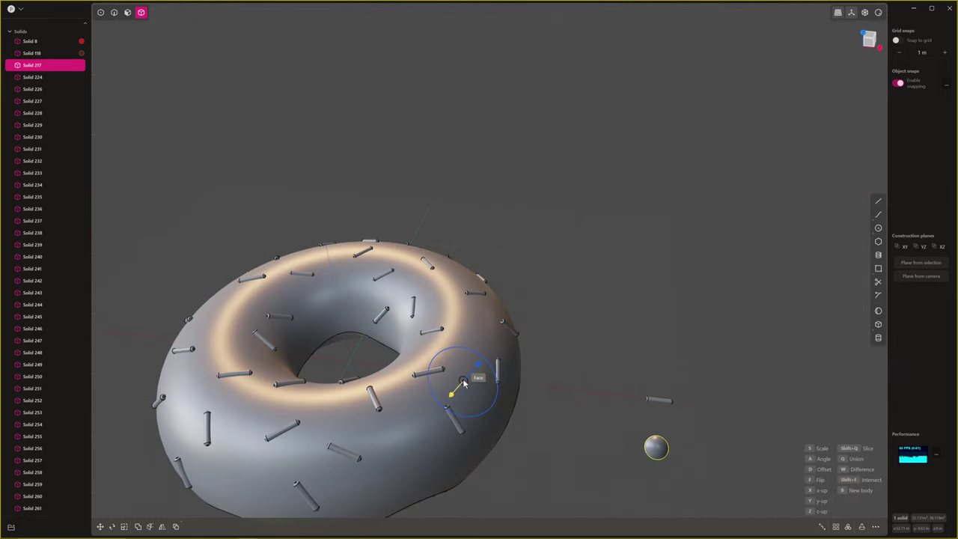
{"action": "left_click", "coordinate": [473, 341]}
{"action": "middle_click_drag", "start_coordinate": [474, 341], "coordinate": [478, 295]}
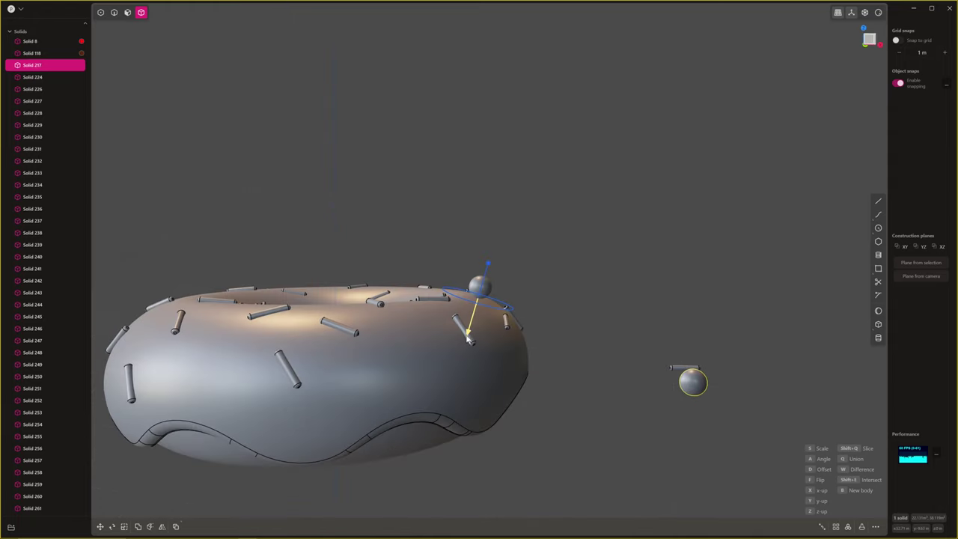
{"action": "left_click_drag", "start_coordinate": [469, 336], "coordinate": [468, 334]}
{"action": "middle_click_drag", "start_coordinate": [531, 248], "coordinate": [543, 288]}
{"action": "scroll", "coordinate": [494, 298], "scroll_direction": "up", "scroll_amount": 4}
{"action": "right_click", "coordinate": [545, 286]}
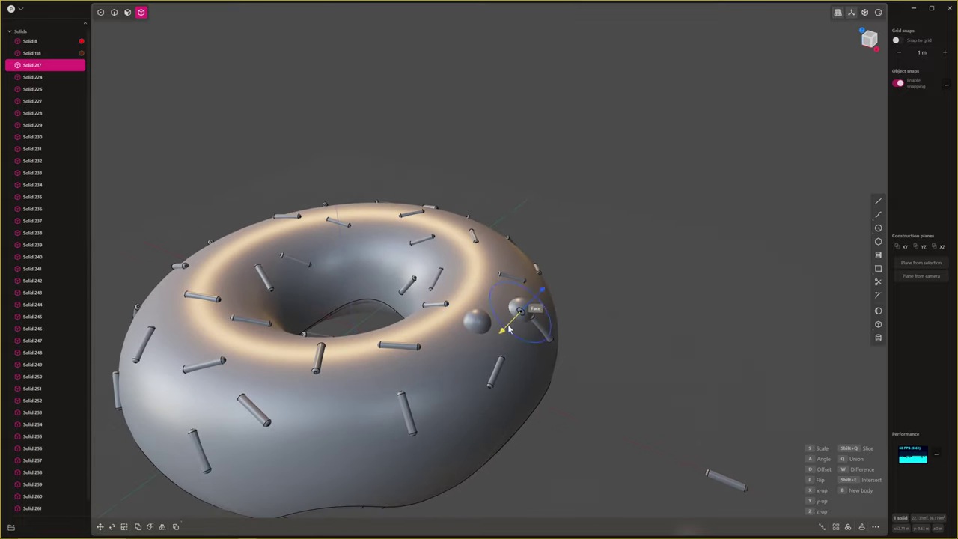
Place further copies of the ball around the icing, scaling the one on the lower outer side by about 1.355
{"action": "middle_click_drag", "start_coordinate": [411, 363], "coordinate": [578, 314]}
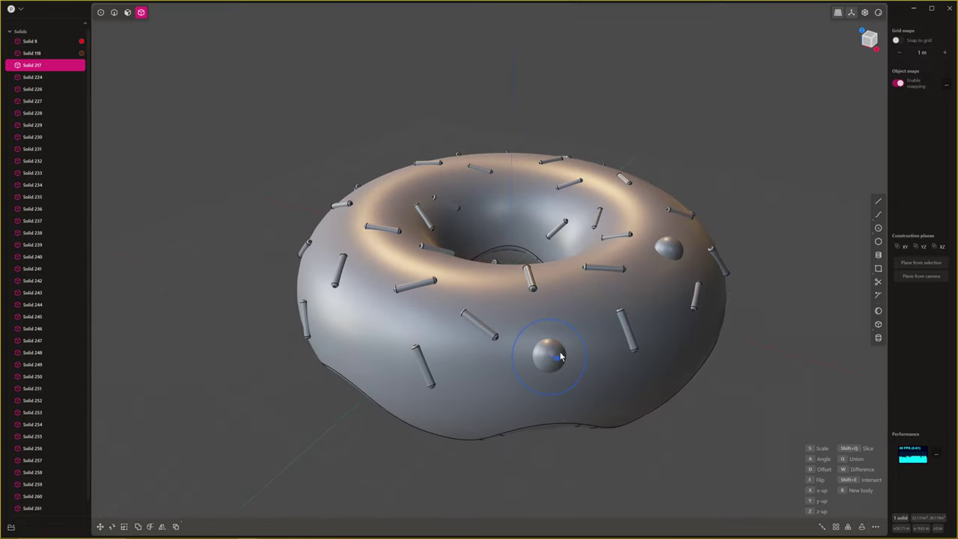
{"action": "left_click", "coordinate": [560, 362]}
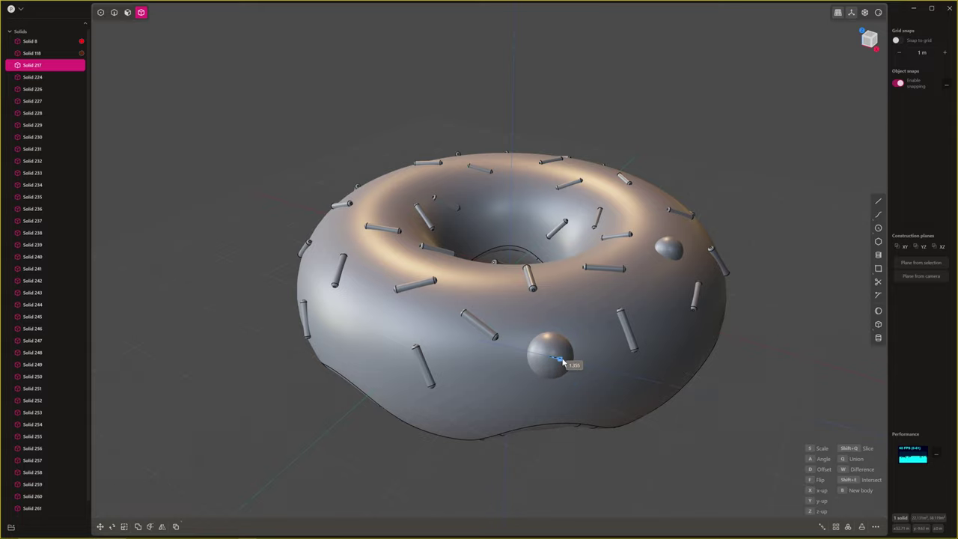
{"action": "right_click", "coordinate": [477, 316]}
{"action": "middle_click_drag", "start_coordinate": [417, 311], "coordinate": [509, 330]}
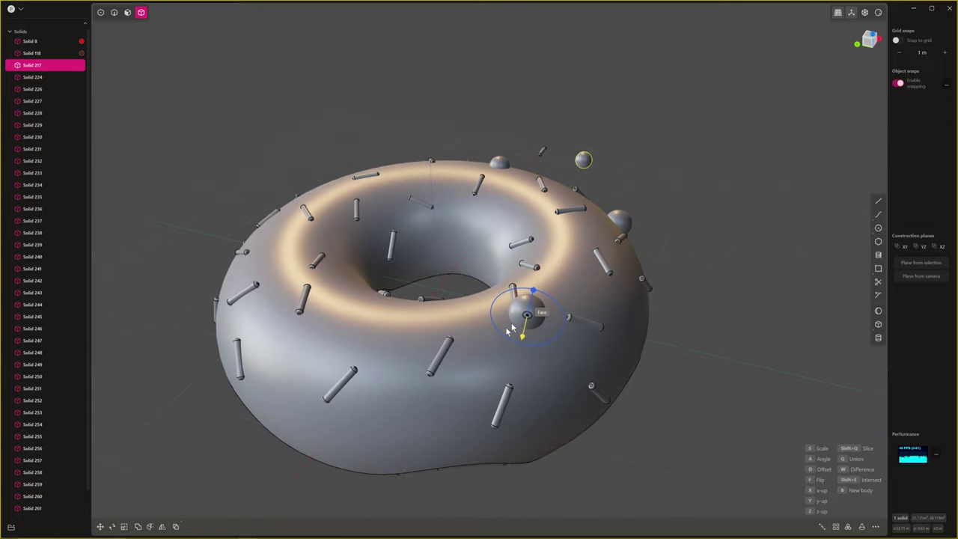
{"action": "middle_click_drag", "start_coordinate": [389, 415], "coordinate": [558, 385]}
{"action": "right_click", "coordinate": [421, 416]}
{"action": "middle_click_drag", "start_coordinate": [401, 376], "coordinate": [519, 393]}
{"action": "scroll", "coordinate": [459, 320], "scroll_direction": "down", "scroll_amount": 4}
{"action": "key", "text": "Escape"}
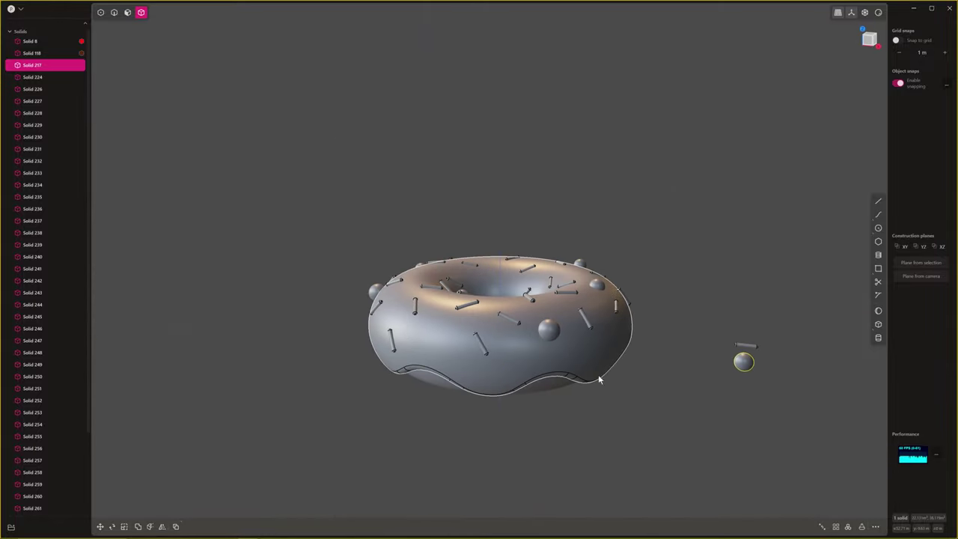
Delete the original rod and ball lying beside the donut
{"action": "middle_click_drag", "start_coordinate": [598, 379], "coordinate": [364, 442]}
{"action": "left_click", "coordinate": [395, 384], "text": "shift"}
{"action": "key", "text": "Delete"}
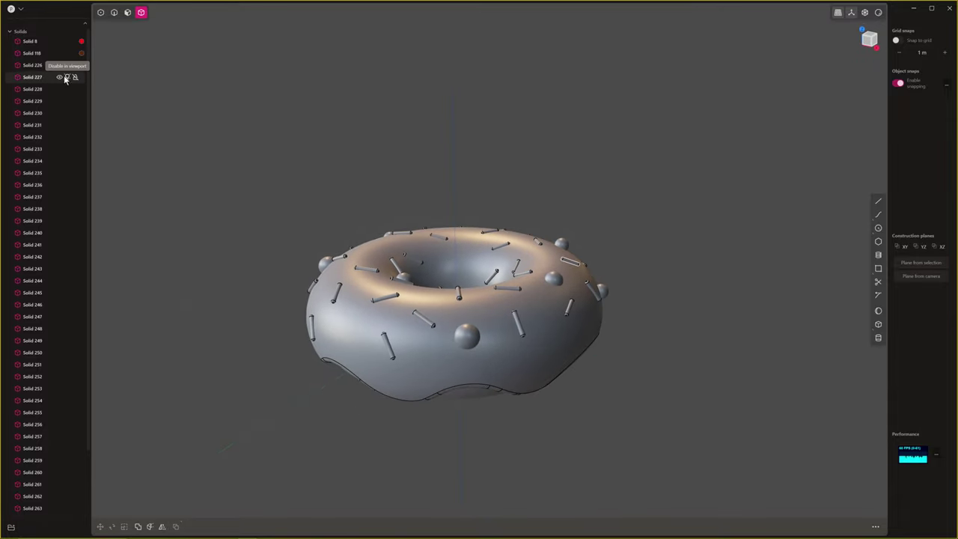
Group the icing and the donut body together and name the group Donut & Icing
{"action": "scroll", "coordinate": [366, 287], "scroll_direction": "up", "scroll_amount": 3}
{"action": "left_click", "coordinate": [427, 351]}
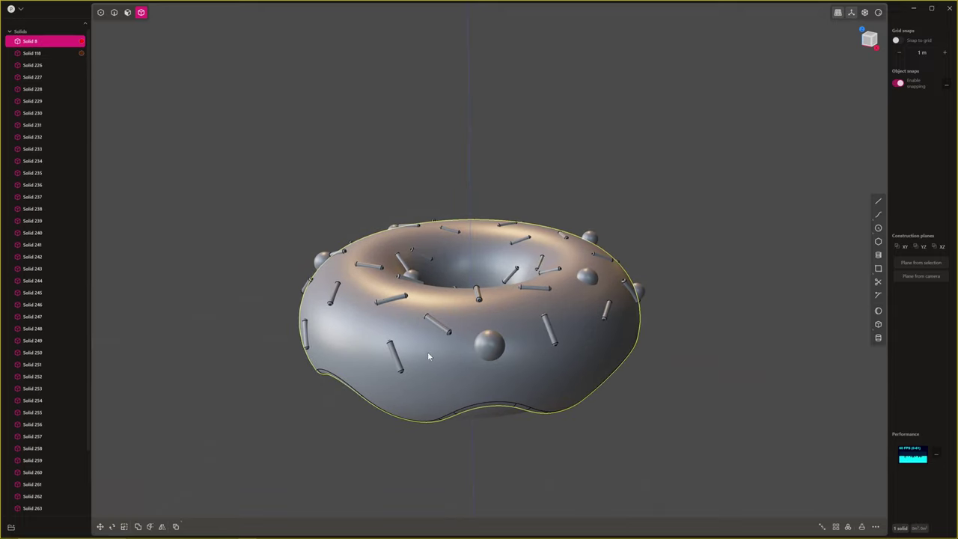
{"action": "middle_click_drag", "start_coordinate": [428, 351], "coordinate": [430, 314]}
{"action": "left_click", "coordinate": [484, 383], "text": "shift"}
{"action": "scroll", "coordinate": [484, 381], "scroll_direction": "down", "scroll_amount": 1}
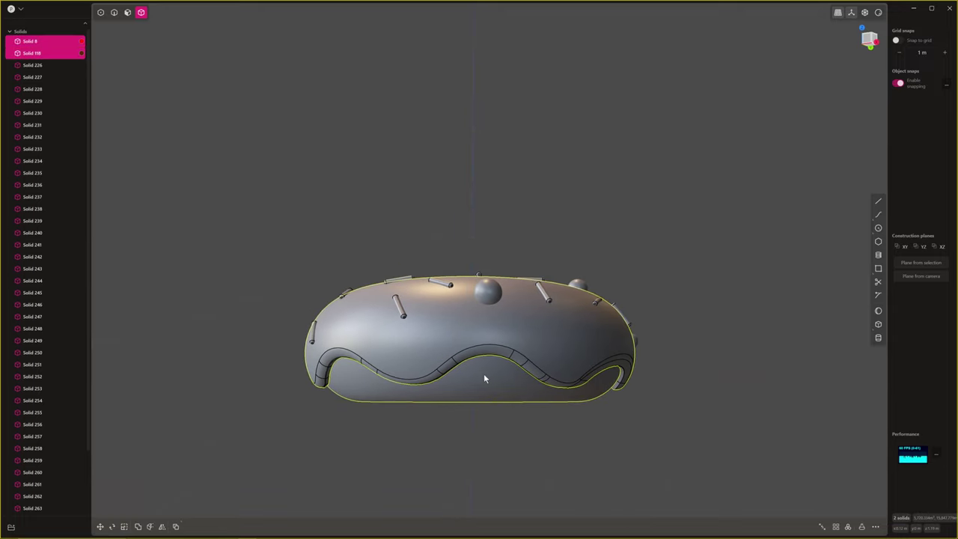
{"action": "key", "text": "ctrl+g"}
{"action": "double_click", "coordinate": [28, 33]}
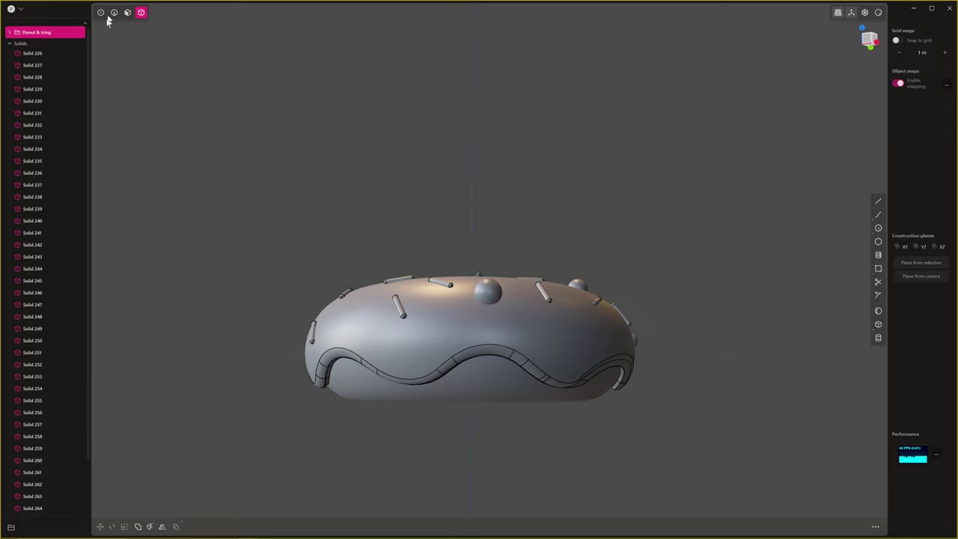
Hide the Donut & Icing group so that only the sprinkles are shown
{"action": "middle_click_drag", "start_coordinate": [314, 217], "coordinate": [438, 342]}
{"action": "left_click", "coordinate": [433, 341]}
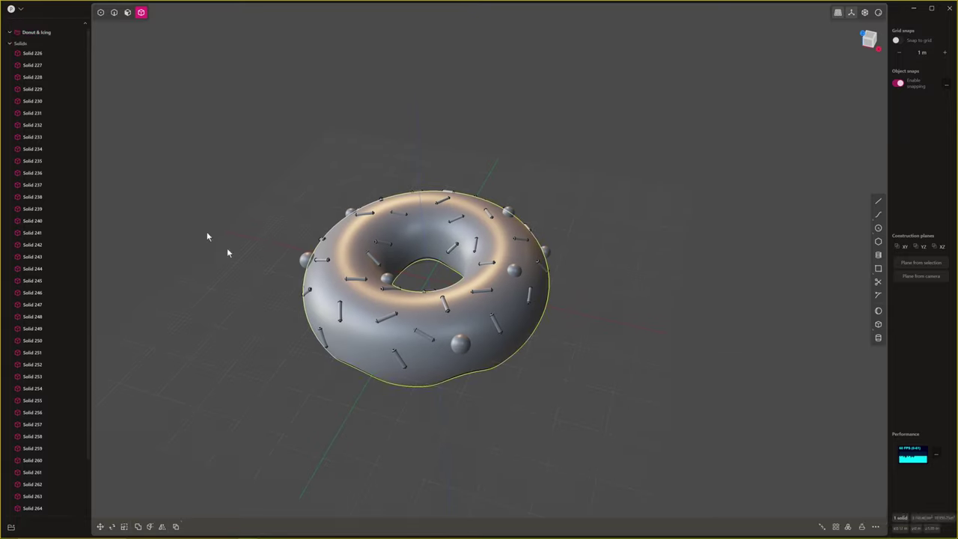
{"action": "scroll", "coordinate": [253, 275], "scroll_direction": "up", "scroll_amount": 1}
{"action": "middle_click_drag", "start_coordinate": [375, 261], "coordinate": [364, 229]}
{"action": "mouse_move", "coordinate": [68, 33]}
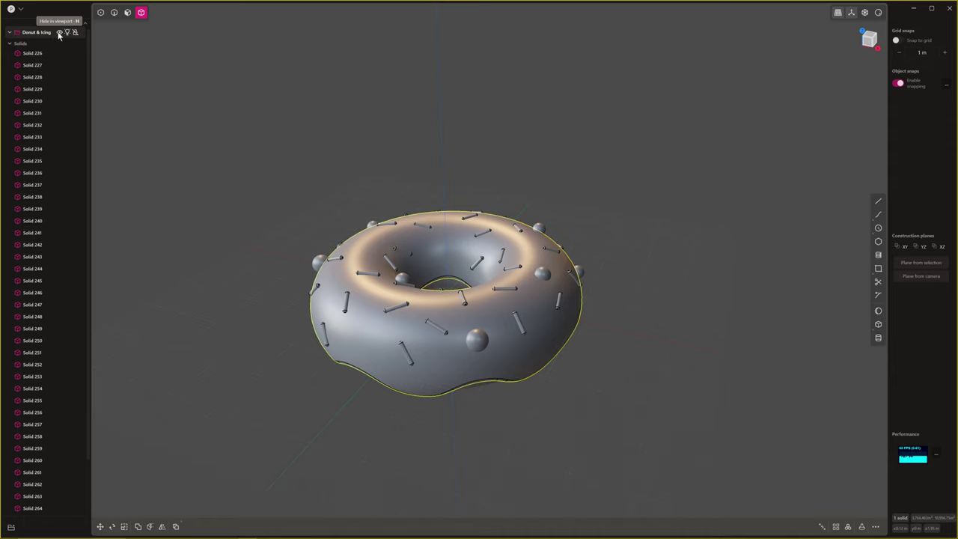
{"action": "left_click", "coordinate": [59, 33]}
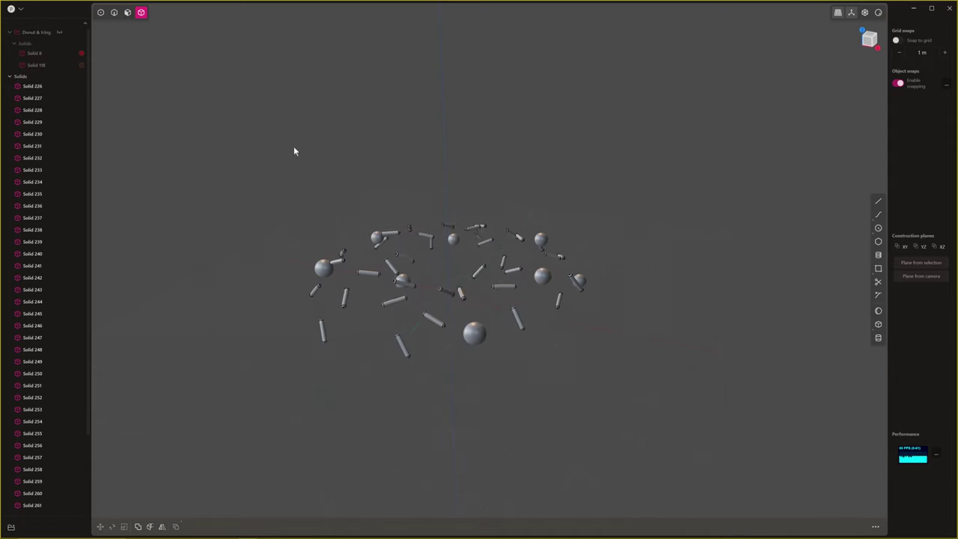
Duplicate all the rod and ball sprinkles in place without moving the copies
{"action": "left_click_drag", "start_coordinate": [223, 158], "coordinate": [720, 475]}
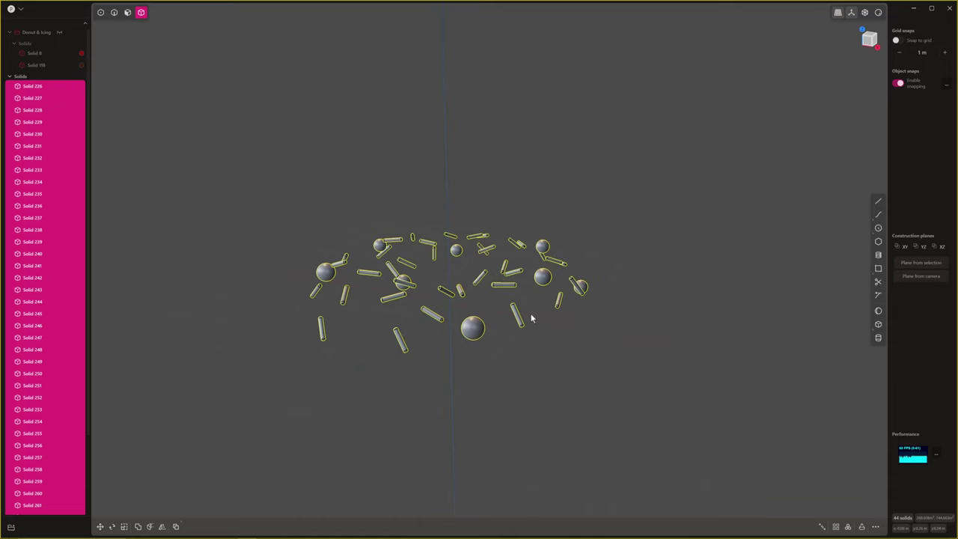
{"action": "key", "text": "g"}
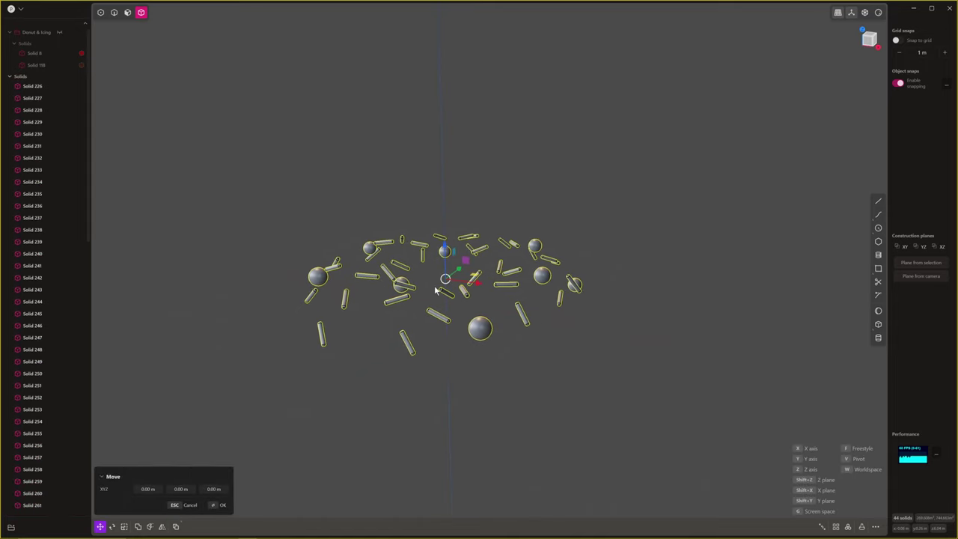
{"action": "middle_click_drag", "start_coordinate": [402, 283], "coordinate": [394, 264]}
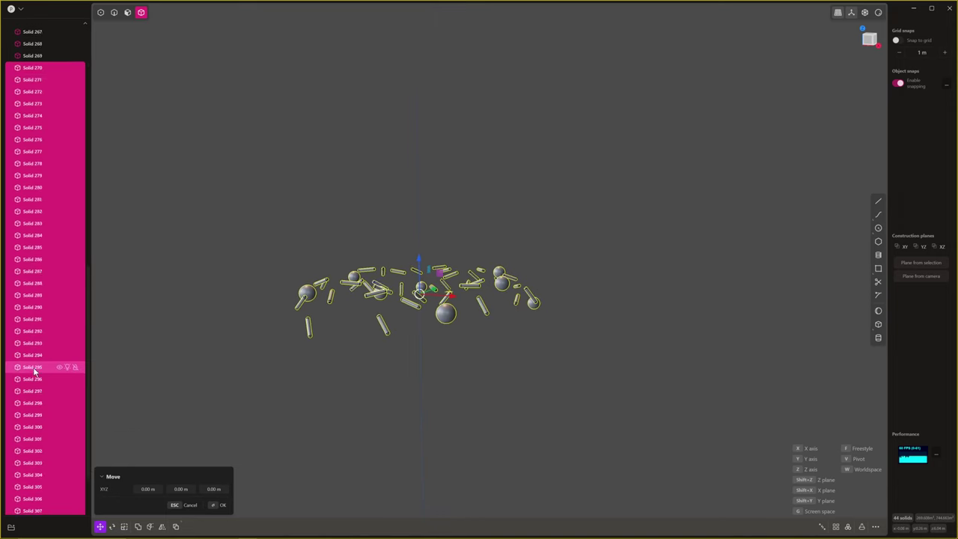
{"action": "scroll", "coordinate": [34, 367], "scroll_direction": "down", "scroll_amount": 5}
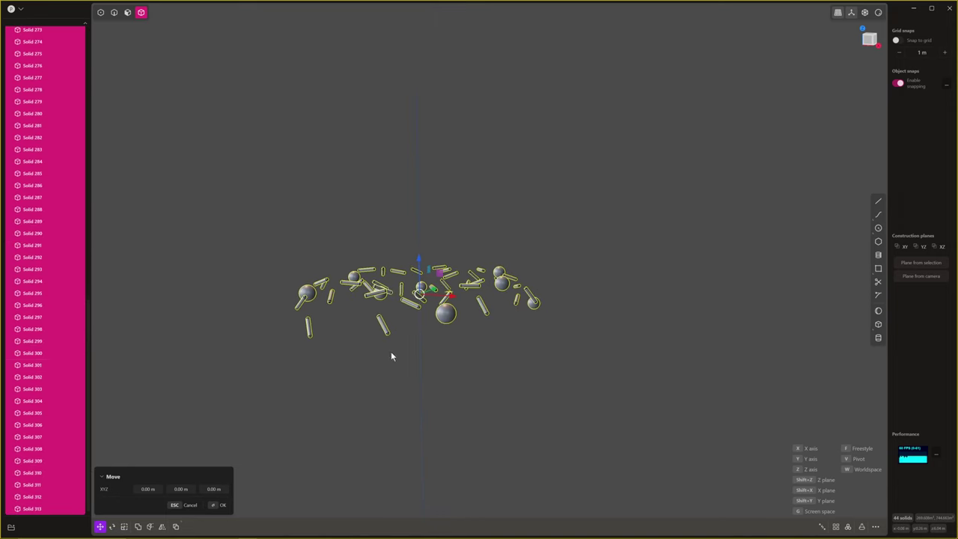
{"action": "key", "text": "Escape"}
Group the duplicated sprinkles, name the group Sprinkles and hide it
{"action": "key", "text": "ctrl+z"}
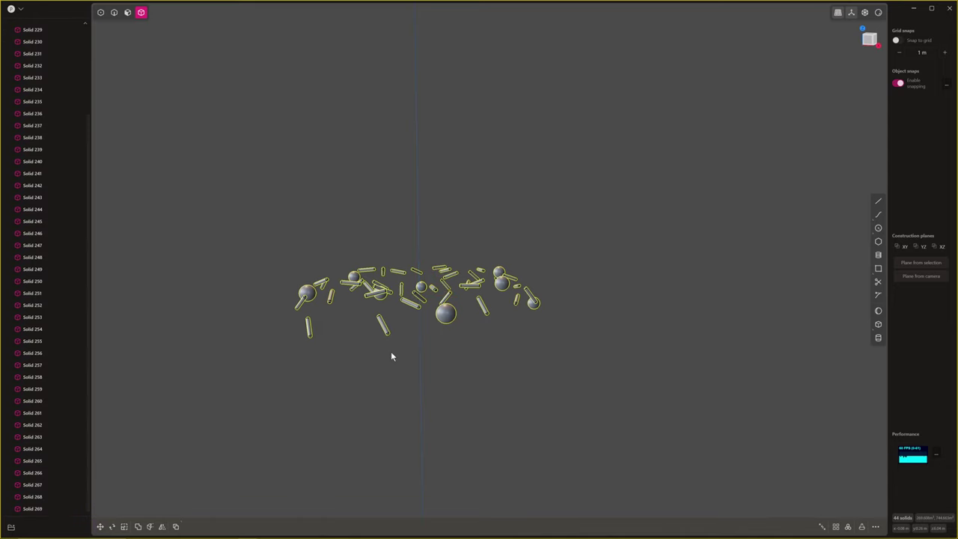
{"action": "scroll", "coordinate": [33, 38], "scroll_direction": "up", "scroll_amount": 2}
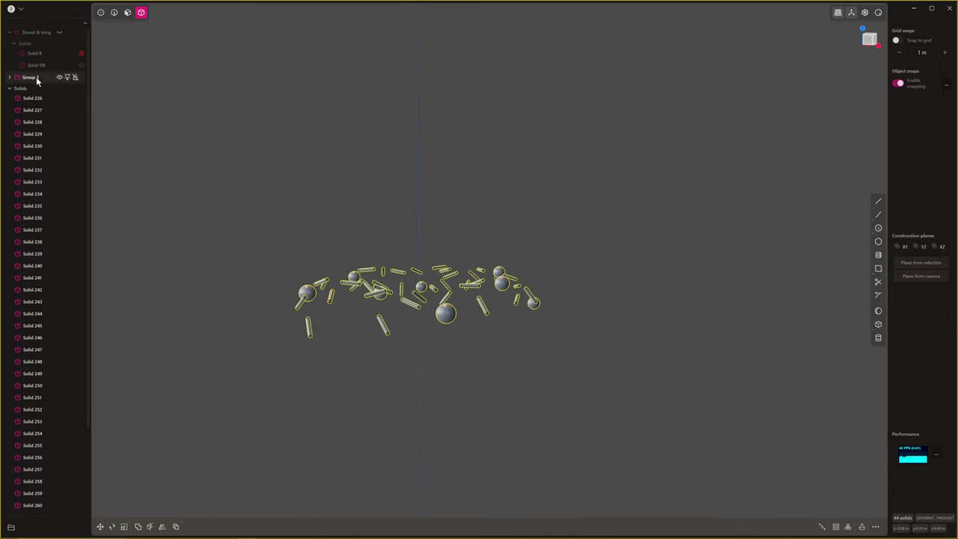
{"action": "double_click", "coordinate": [36, 76]}
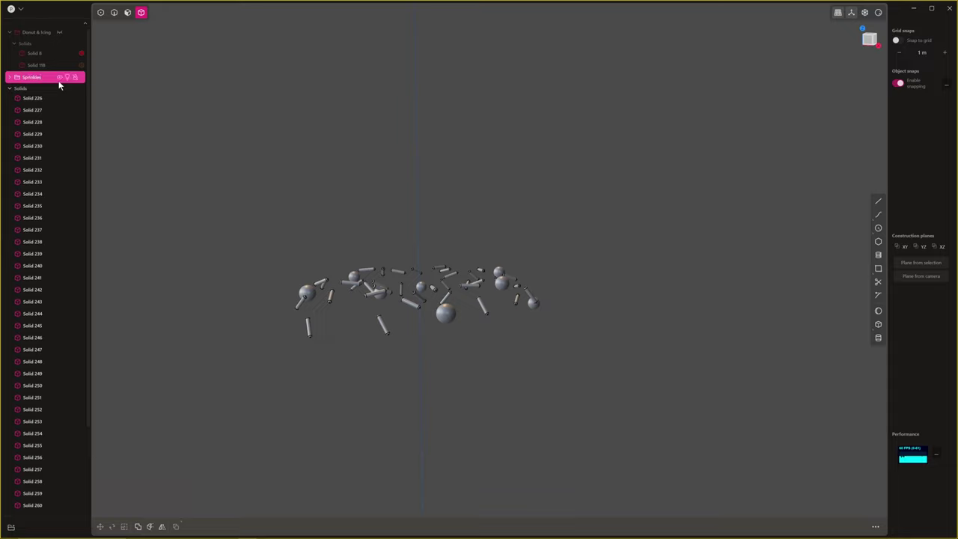
{"action": "left_click", "coordinate": [59, 78]}
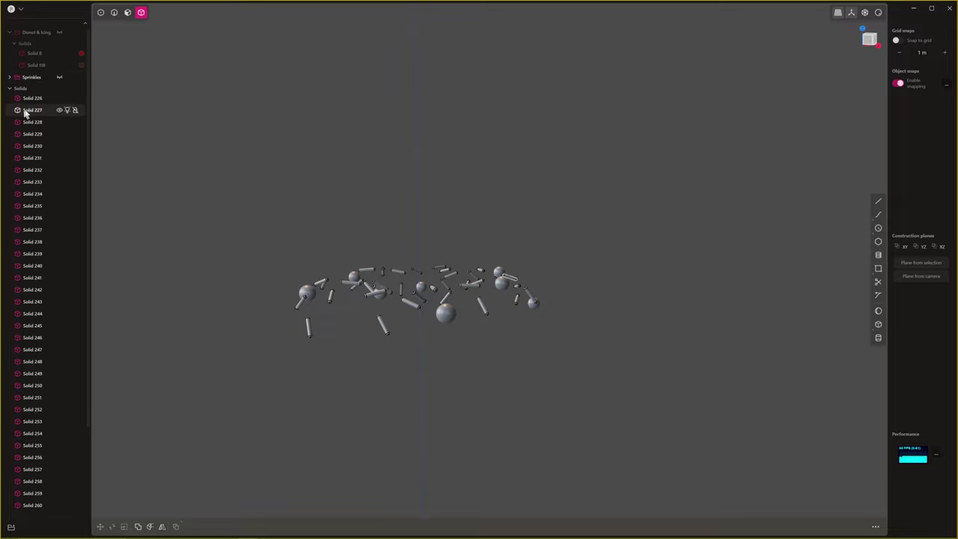
Show the Donut & Icing group again and clear the selection of the loose sprinkles
{"action": "left_click_drag", "start_coordinate": [225, 156], "coordinate": [509, 373]}
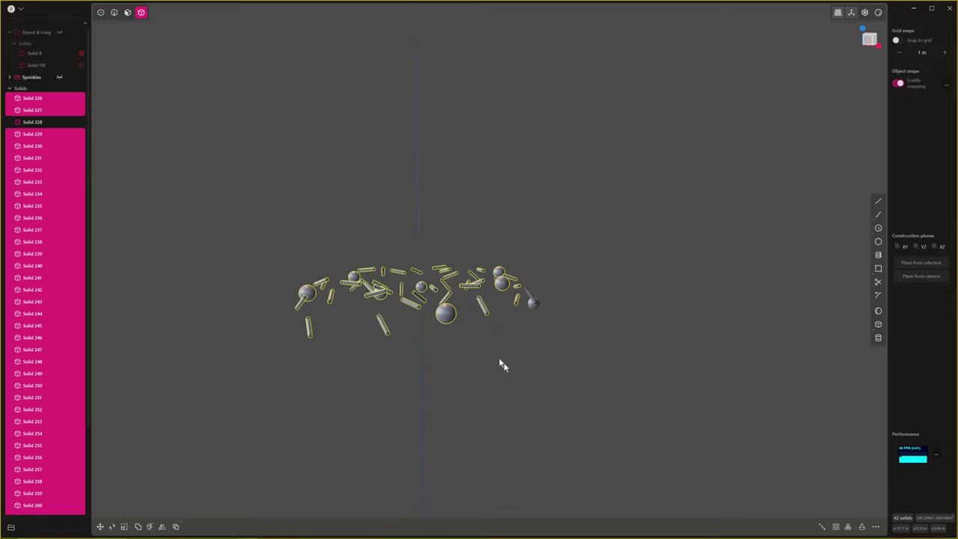
{"action": "left_click", "coordinate": [65, 33]}
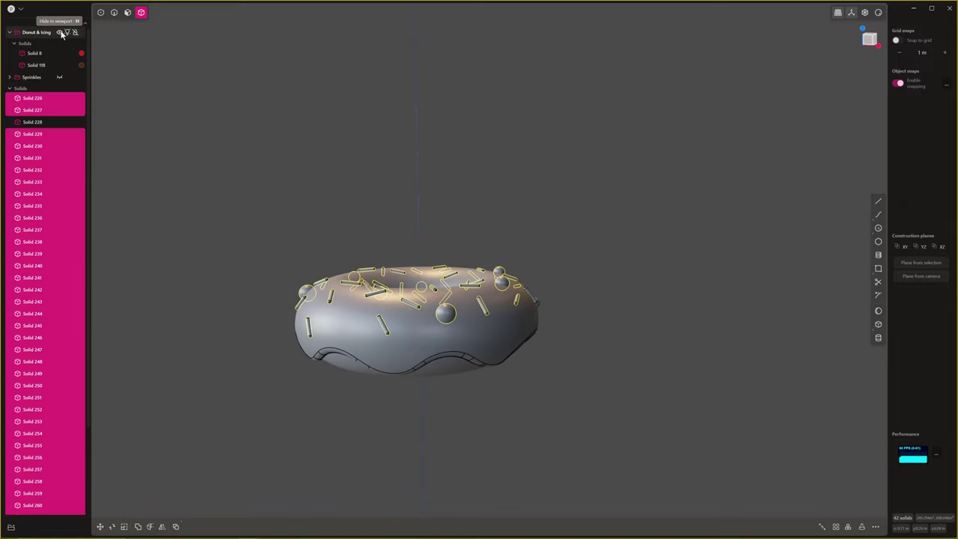
{"action": "left_click", "coordinate": [533, 201]}
{"action": "middle_click_drag", "start_coordinate": [522, 268], "coordinate": [563, 315], "text": "shift"}
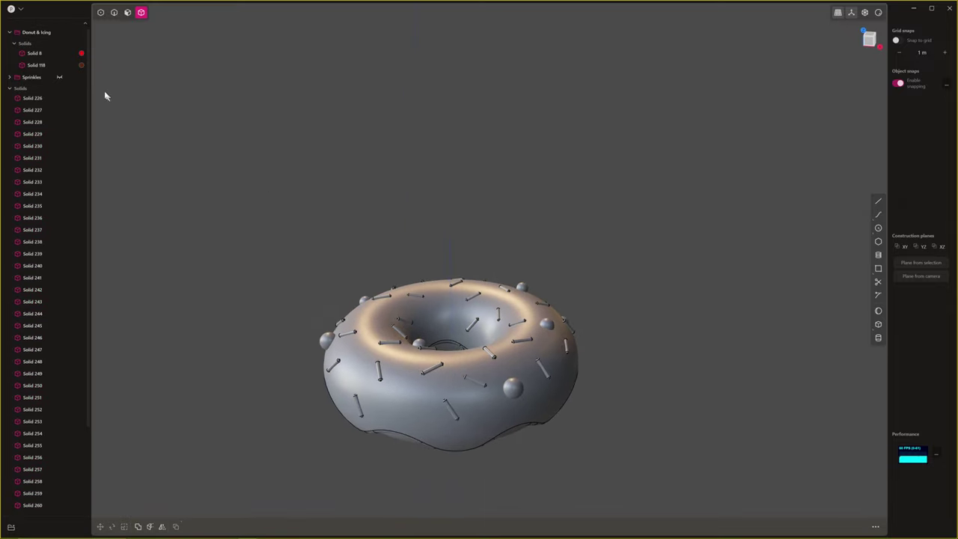
{"action": "mouse_move", "coordinate": [53, 80]}
Hide the donut body beneath the icing
{"action": "left_click", "coordinate": [410, 404]}
{"action": "middle_click_drag", "start_coordinate": [409, 400], "coordinate": [405, 371]}
{"action": "middle_click_drag", "start_coordinate": [409, 345], "coordinate": [407, 385]}
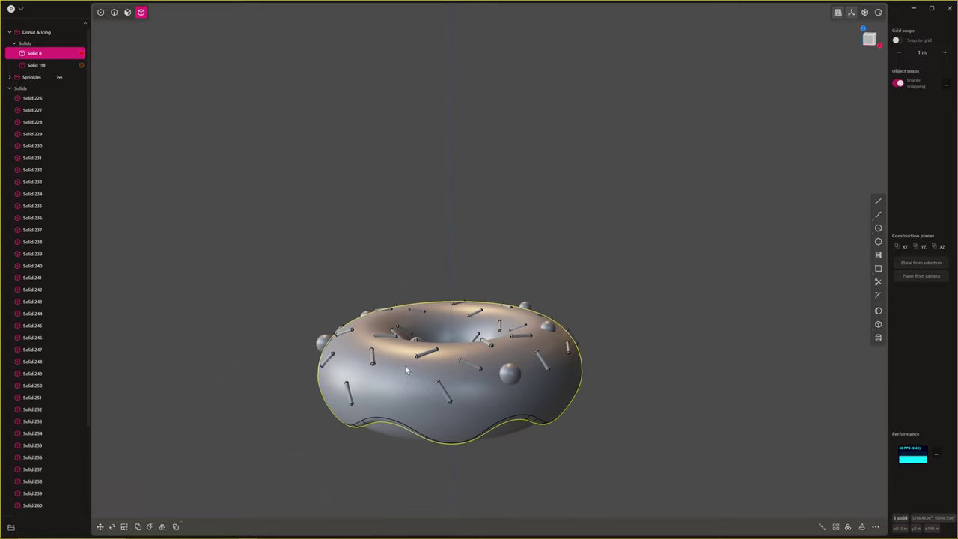
{"action": "middle_click_drag", "start_coordinate": [397, 328], "coordinate": [398, 304]}
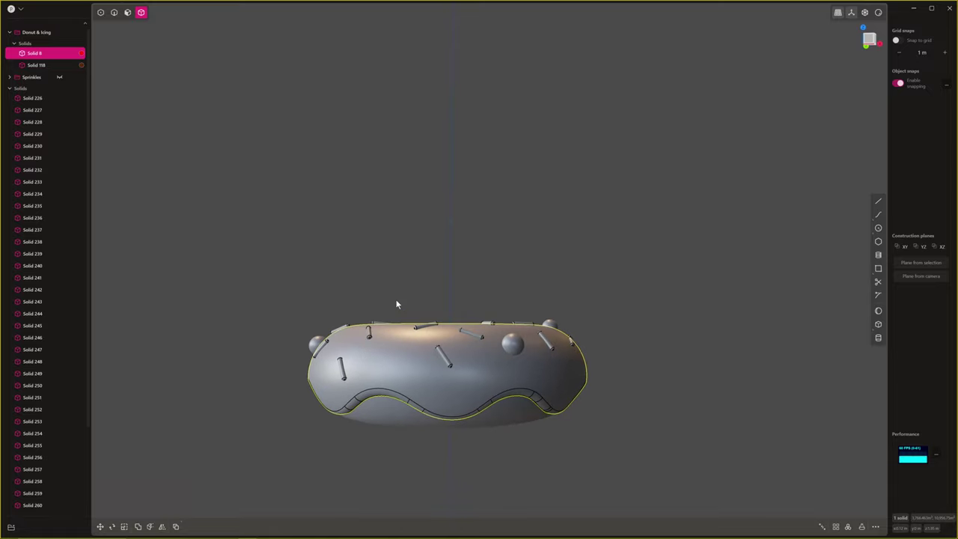
{"action": "left_click", "coordinate": [390, 414]}
{"action": "key", "text": "h"}
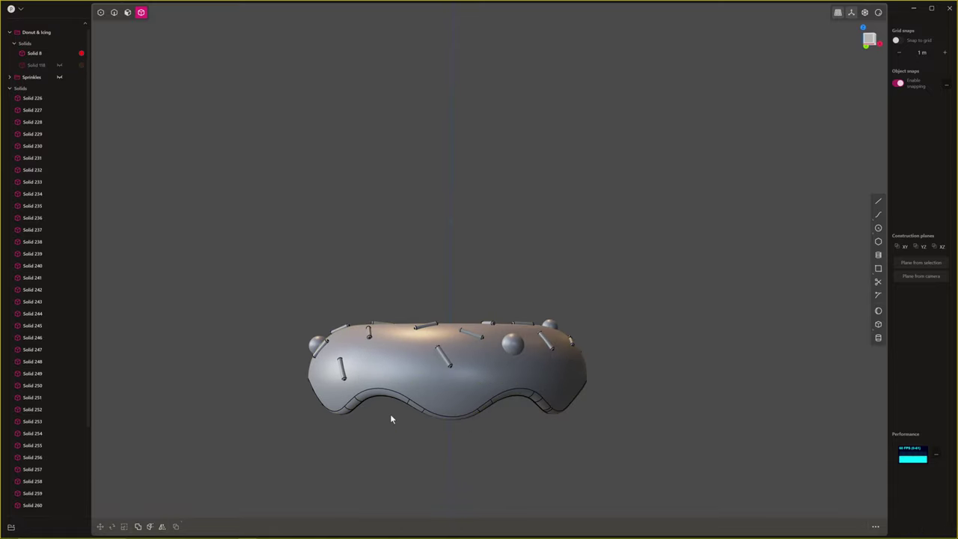
Subtract all the loose sprinkles from the icing with a Boolean Difference, without keeping the tool bodies
{"action": "middle_click_drag", "start_coordinate": [391, 418], "coordinate": [441, 411]}
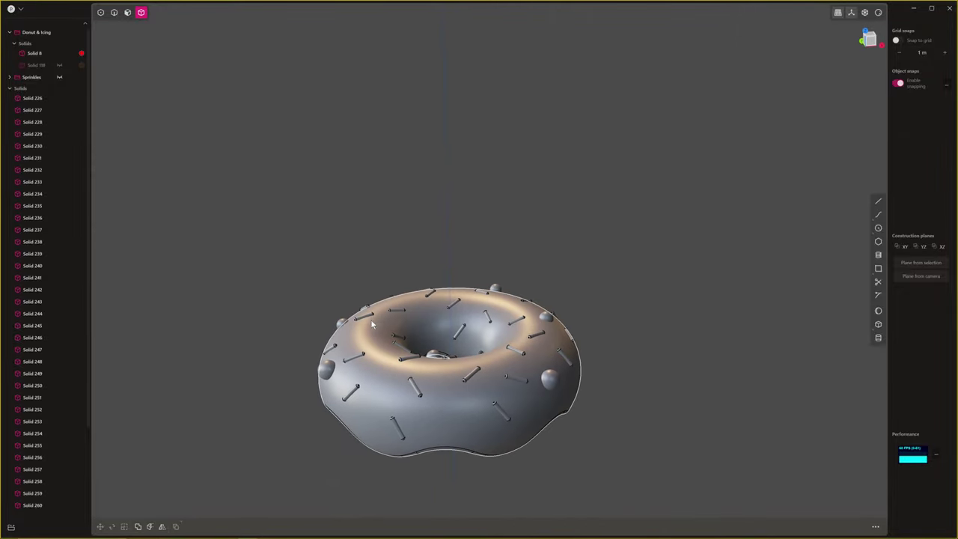
{"action": "left_click", "coordinate": [373, 365]}
{"action": "scroll", "coordinate": [374, 361], "scroll_direction": "down", "scroll_amount": 3}
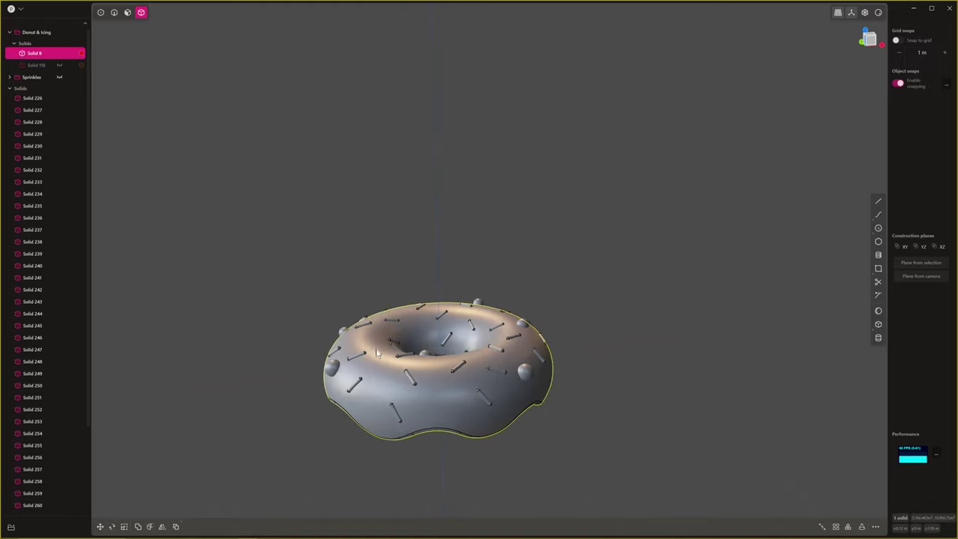
{"action": "middle_click_drag", "start_coordinate": [373, 357], "coordinate": [368, 382]}
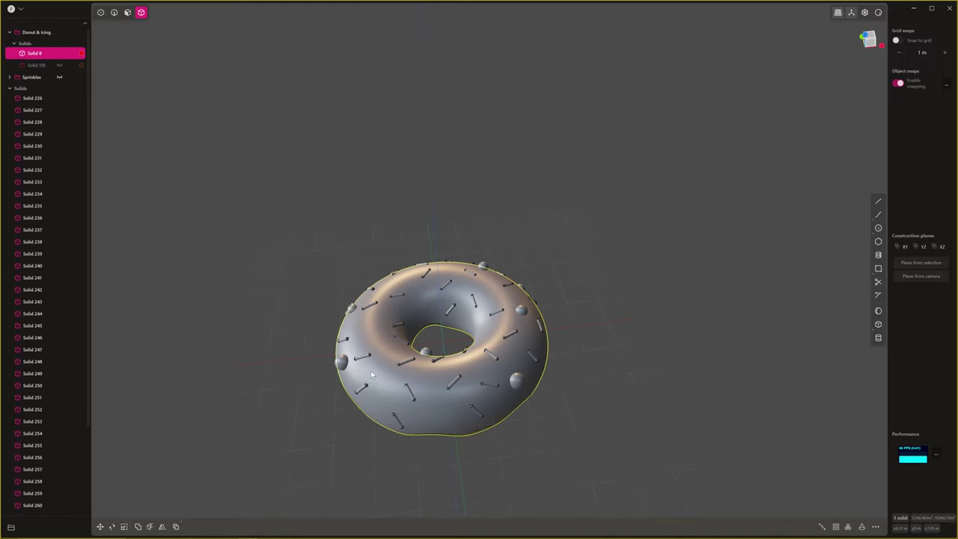
{"action": "key", "text": "Escape"}
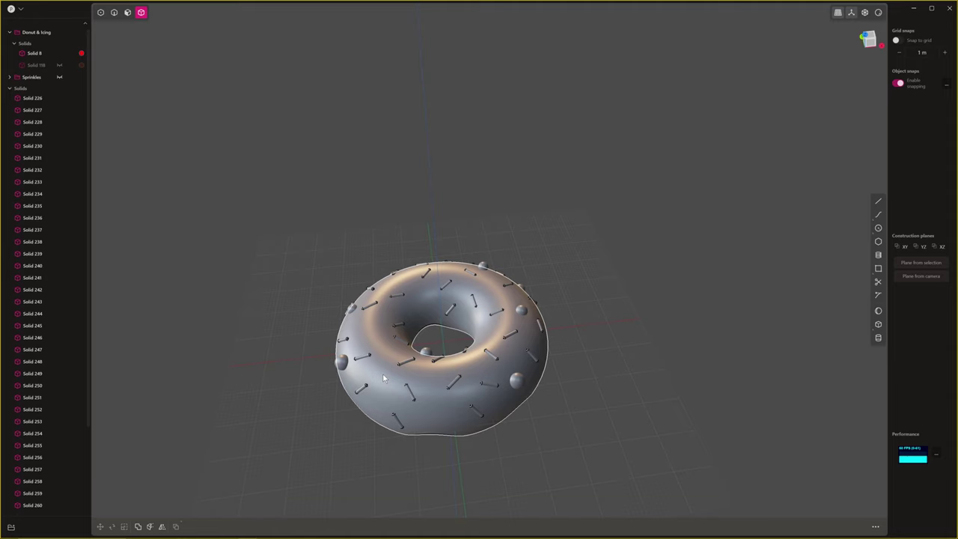
{"action": "left_click", "coordinate": [383, 378]}
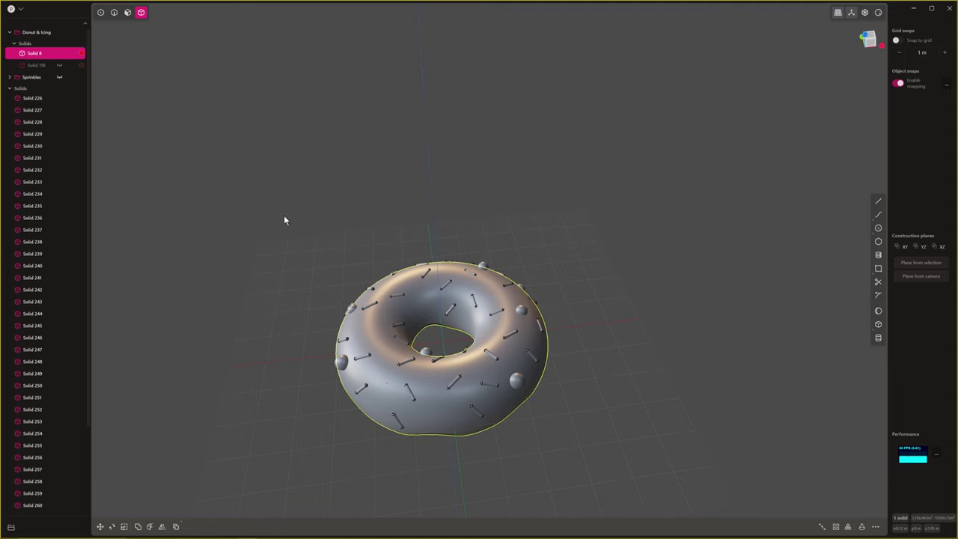
{"action": "key", "text": "q"}
{"action": "left_click_drag", "start_coordinate": [277, 218], "coordinate": [587, 468]}
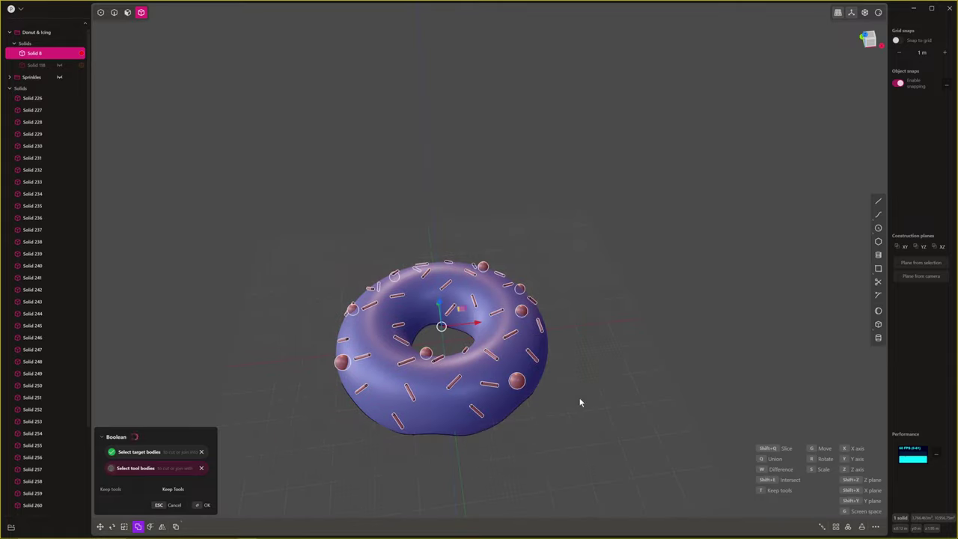
{"action": "middle_click_drag", "start_coordinate": [579, 403], "coordinate": [557, 368]}
{"action": "scroll", "coordinate": [573, 310], "scroll_direction": "up", "scroll_amount": 3}
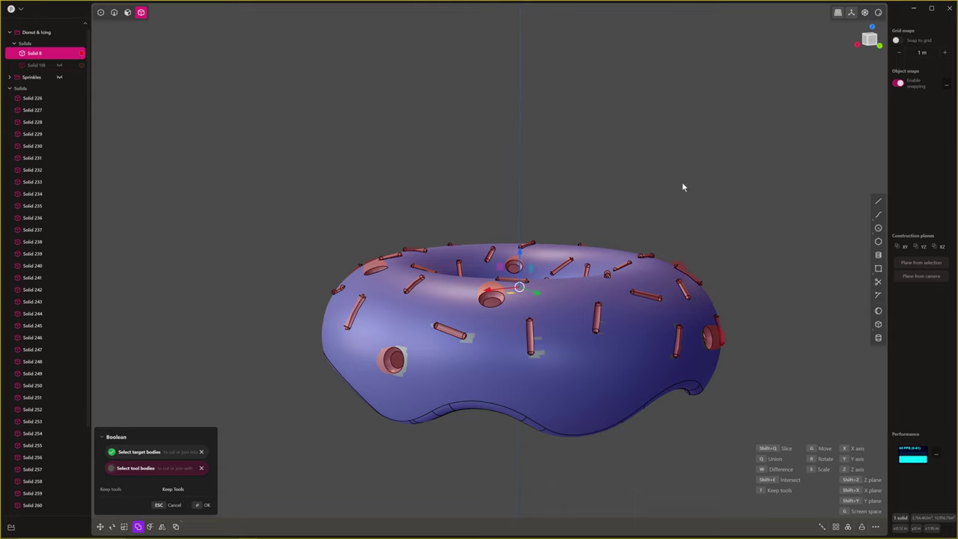
{"action": "key", "text": "Escape"}
Start a Fillet on the icing and pick the rim edges of the round and rod-shaped recesses on its near side
{"action": "middle_click_drag", "start_coordinate": [681, 189], "coordinate": [655, 253]}
{"action": "scroll", "coordinate": [680, 218], "scroll_direction": "down", "scroll_amount": 1}
{"action": "scroll", "coordinate": [683, 224], "scroll_direction": "up", "scroll_amount": 1}
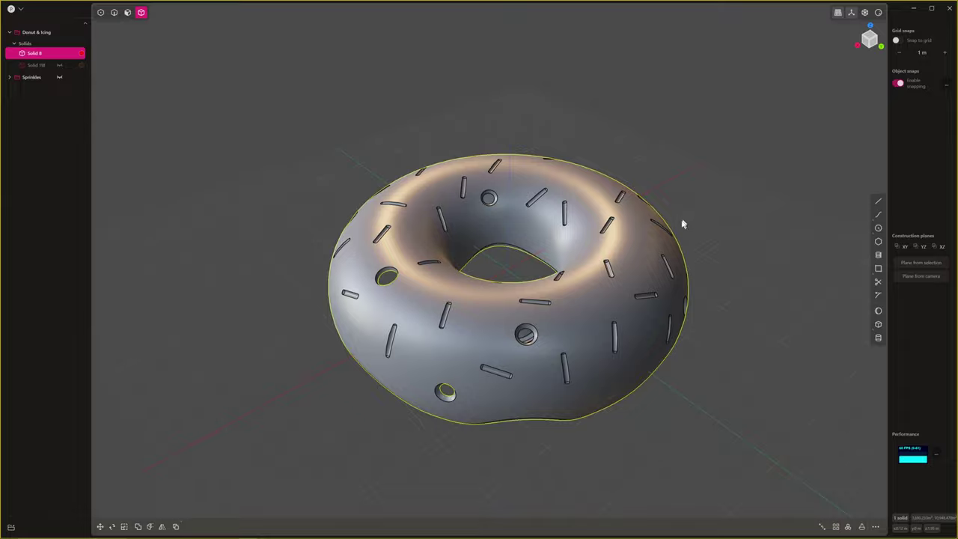
{"action": "middle_click_drag", "start_coordinate": [682, 223], "coordinate": [465, 349]}
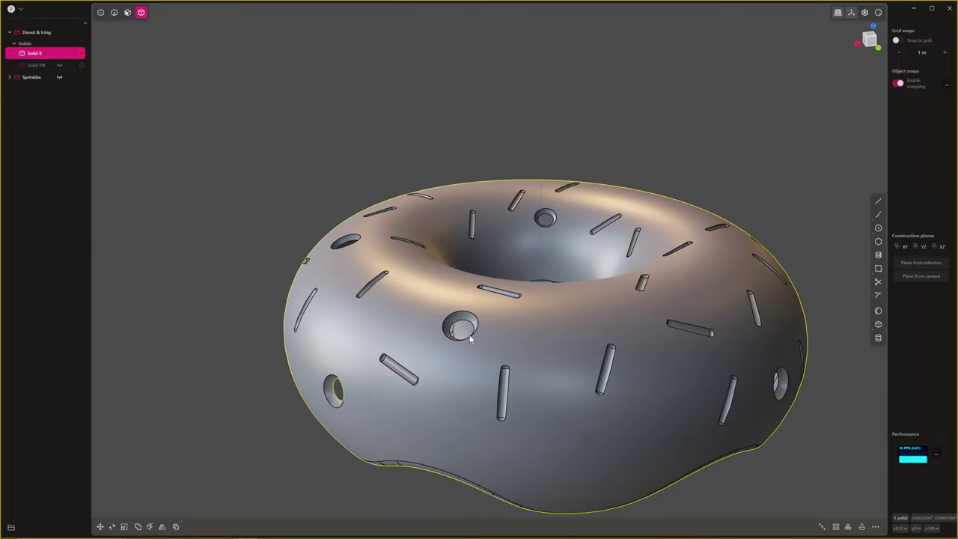
{"action": "key", "text": "2"}
{"action": "left_click", "coordinate": [476, 335]}
{"action": "key", "text": "f"}
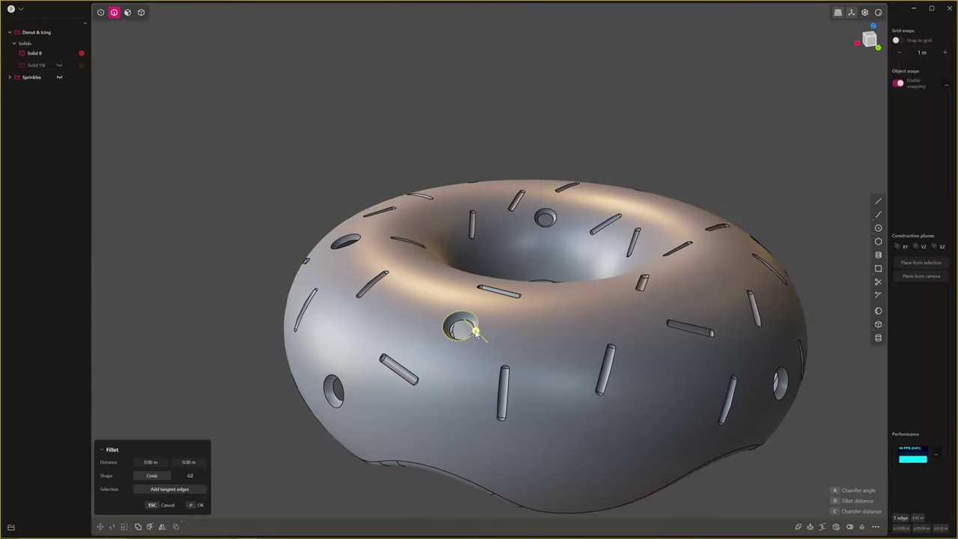
{"action": "left_click", "coordinate": [410, 376]}
{"action": "left_click", "coordinate": [349, 394]}
{"action": "left_click", "coordinate": [509, 391]}
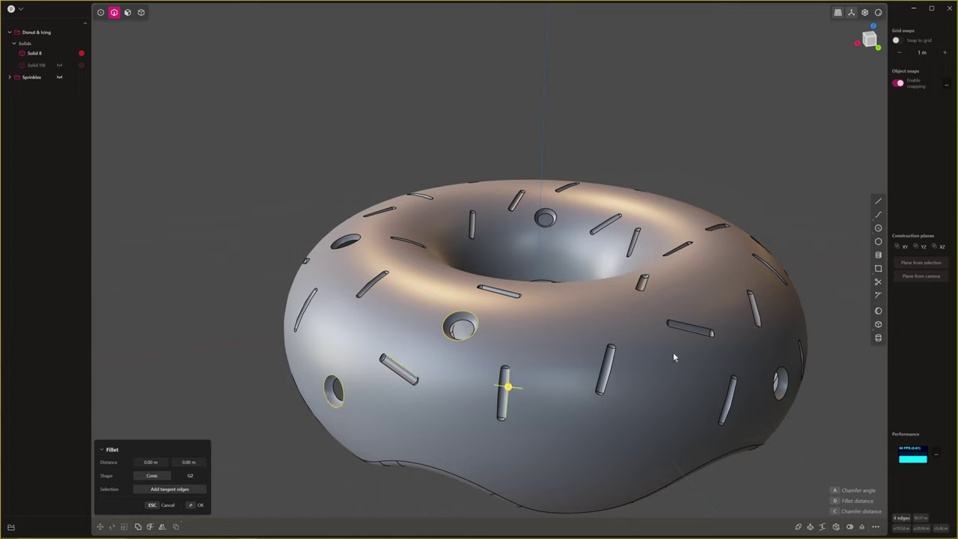
{"action": "left_click", "coordinate": [646, 288]}
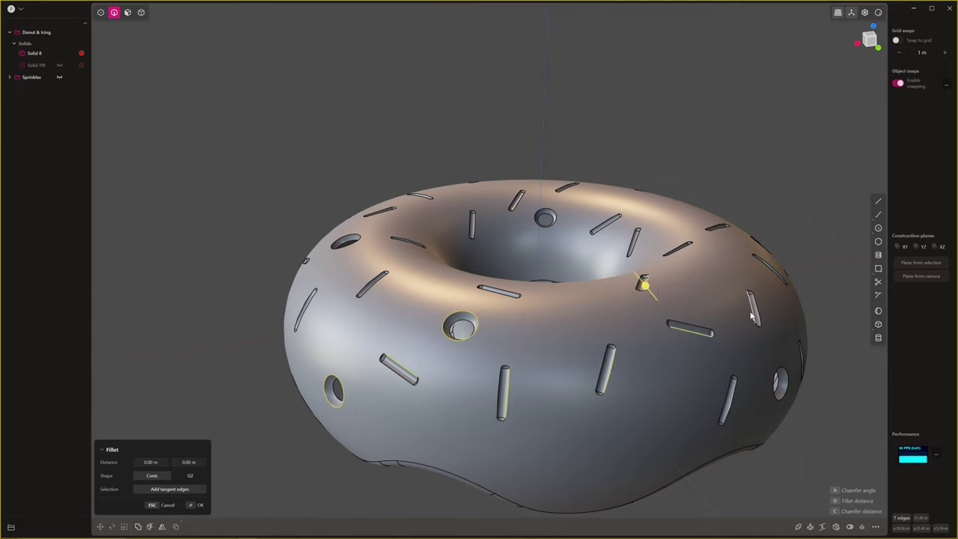
{"action": "left_click", "coordinate": [752, 315]}
{"action": "left_click", "coordinate": [737, 392]}
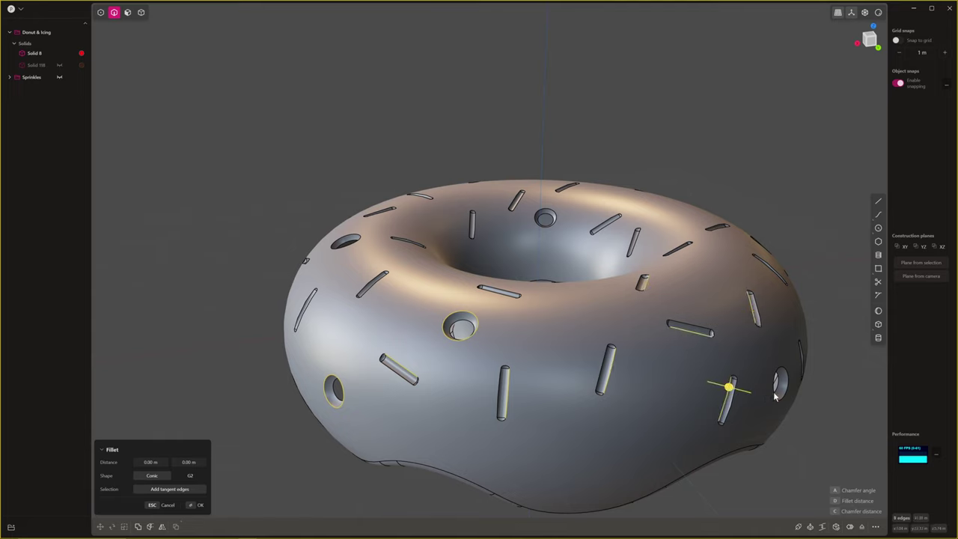
{"action": "left_click", "coordinate": [775, 397]}
Add the rim edges of the sprinkle recesses around the rest of the icing's outer side to the fillet
{"action": "middle_click_drag", "start_coordinate": [775, 396], "coordinate": [678, 394]}
{"action": "left_click", "coordinate": [601, 405]}
{"action": "middle_click_drag", "start_coordinate": [602, 404], "coordinate": [561, 382]}
{"action": "left_click", "coordinate": [764, 333]}
{"action": "middle_click_drag", "start_coordinate": [764, 334], "coordinate": [456, 187]}
{"action": "left_click", "coordinate": [338, 253]}
{"action": "left_click", "coordinate": [449, 280]}
{"action": "left_click", "coordinate": [304, 407]}
Add the remaining recess rims on the icing's top and around its centre hole to the fillet selection
{"action": "middle_click_drag", "start_coordinate": [304, 407], "coordinate": [637, 381]}
{"action": "left_click", "coordinate": [652, 377]}
{"action": "left_click", "coordinate": [295, 293]}
{"action": "left_click", "coordinate": [427, 213]}
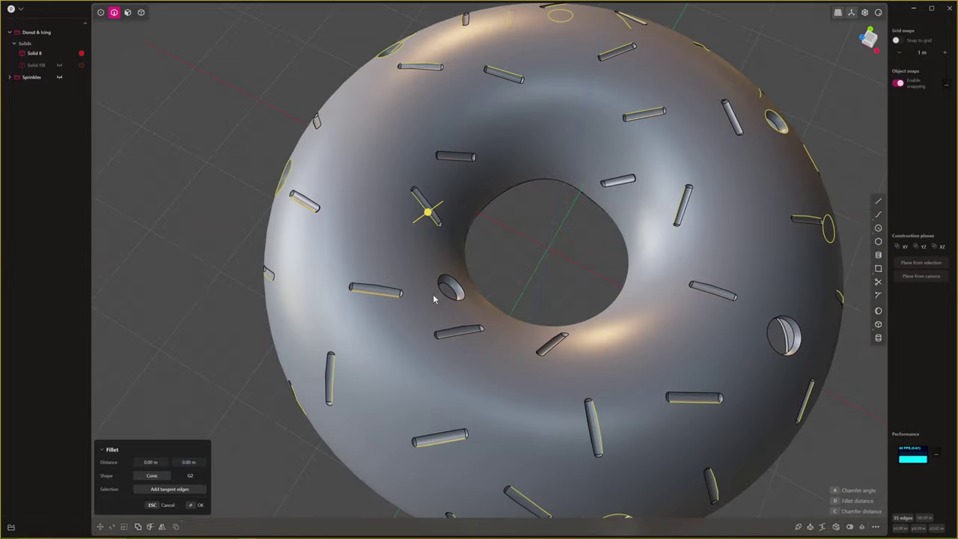
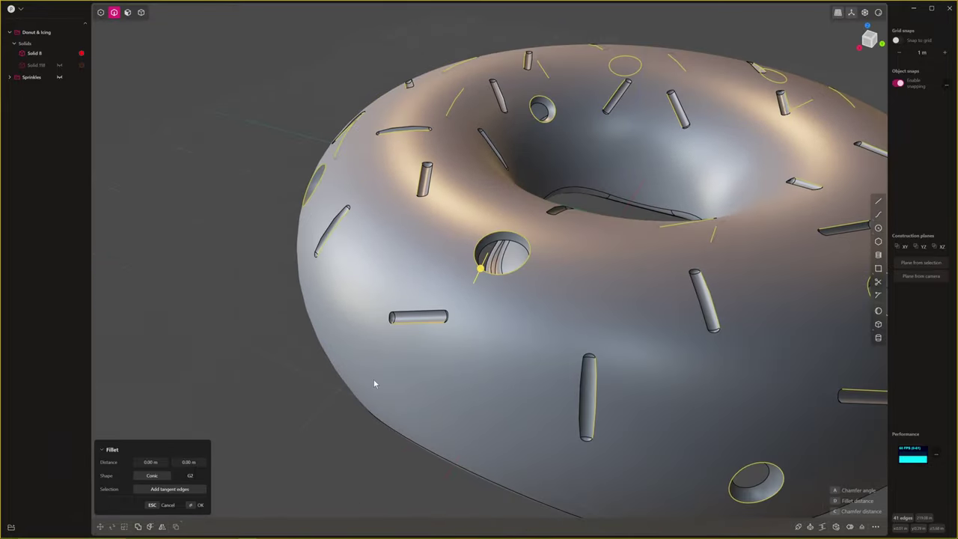
{"action": "scroll", "coordinate": [583, 322], "scroll_direction": "up", "scroll_amount": 3}
{"action": "middle_click_drag", "start_coordinate": [569, 337], "coordinate": [580, 357]}
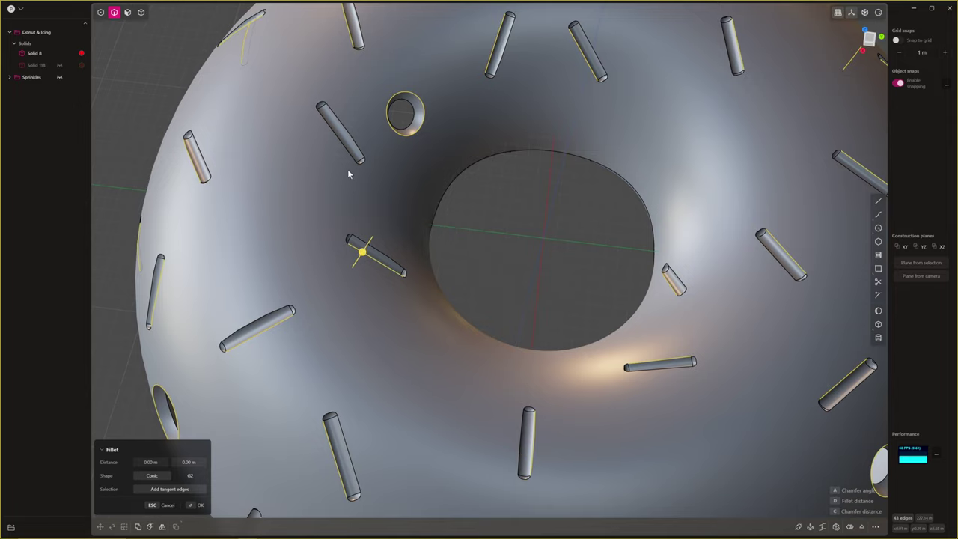
{"action": "scroll", "coordinate": [424, 287], "scroll_direction": "down", "scroll_amount": 6}
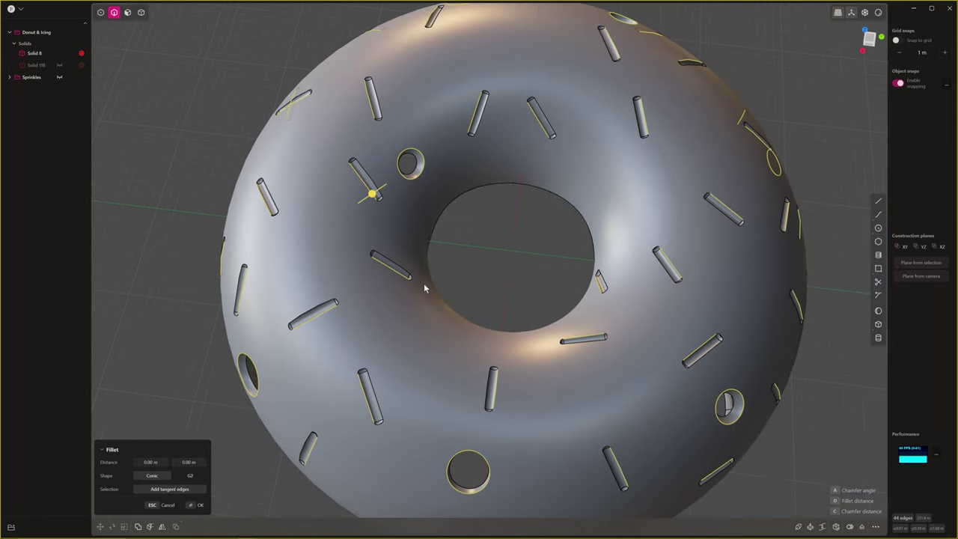
{"action": "mouse_move", "coordinate": [425, 289]}
{"action": "middle_mouse_down"}
{"action": "mouse_move", "coordinate": [432, 264]}
{"action": "mouse_move", "coordinate": [423, 273]}
{"action": "middle_mouse_up"}
{"action": "middle_click_drag", "start_coordinate": [330, 242], "coordinate": [491, 302], "text": "shift"}
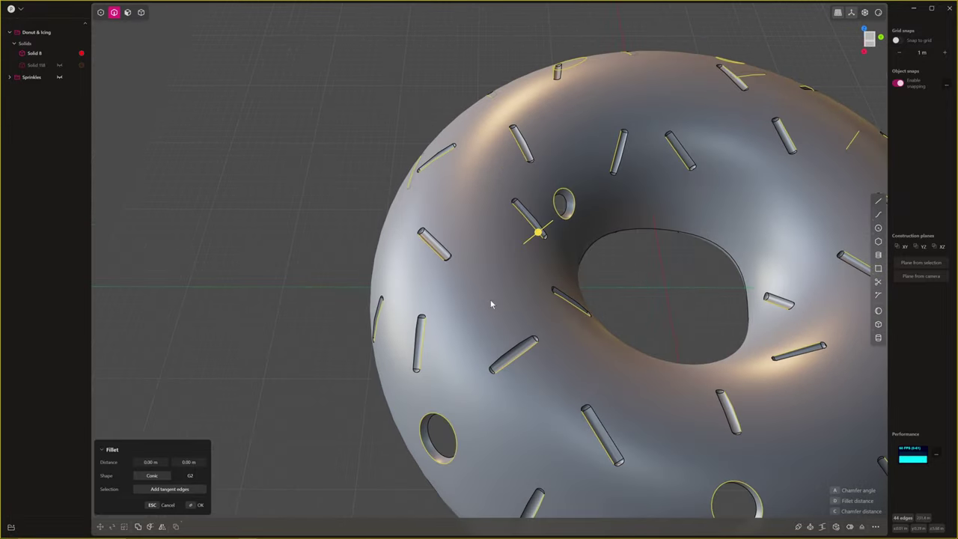
Try a fillet distance of about -0.31 m on the selected recess rims
{"action": "scroll", "coordinate": [496, 297], "scroll_direction": "up", "scroll_amount": 3}
{"action": "scroll", "coordinate": [525, 234], "scroll_direction": "up", "scroll_amount": 3}
{"action": "middle_click_drag", "start_coordinate": [532, 227], "coordinate": [483, 303], "text": "shift"}
{"action": "left_click_drag", "start_coordinate": [525, 275], "coordinate": [525, 277]}
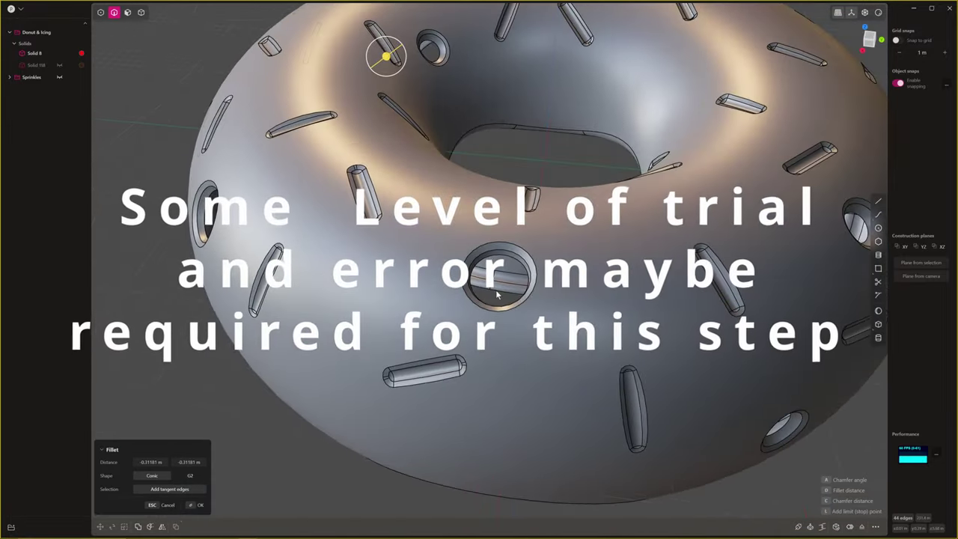
{"action": "key", "text": "Return"}
{"action": "scroll", "coordinate": [470, 278], "scroll_direction": "up", "scroll_amount": 3}
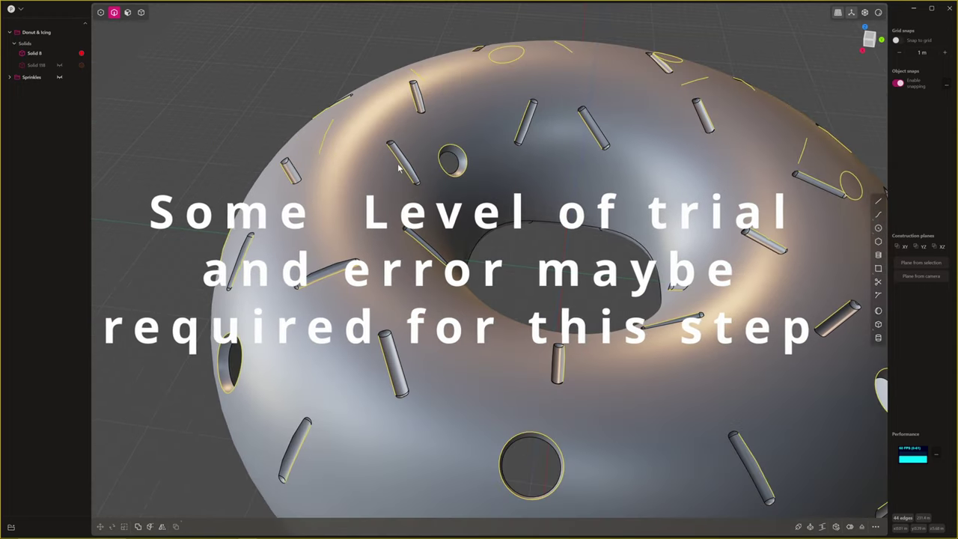
Try a fillet of about 0.83 m on the selected recess rims and undo it
{"action": "key", "text": "f"}
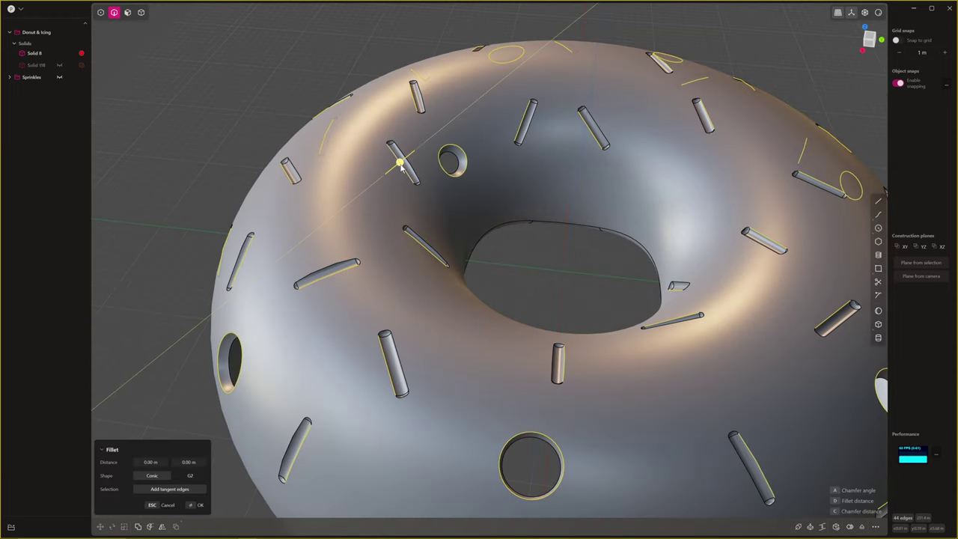
{"action": "left_click", "coordinate": [397, 158]}
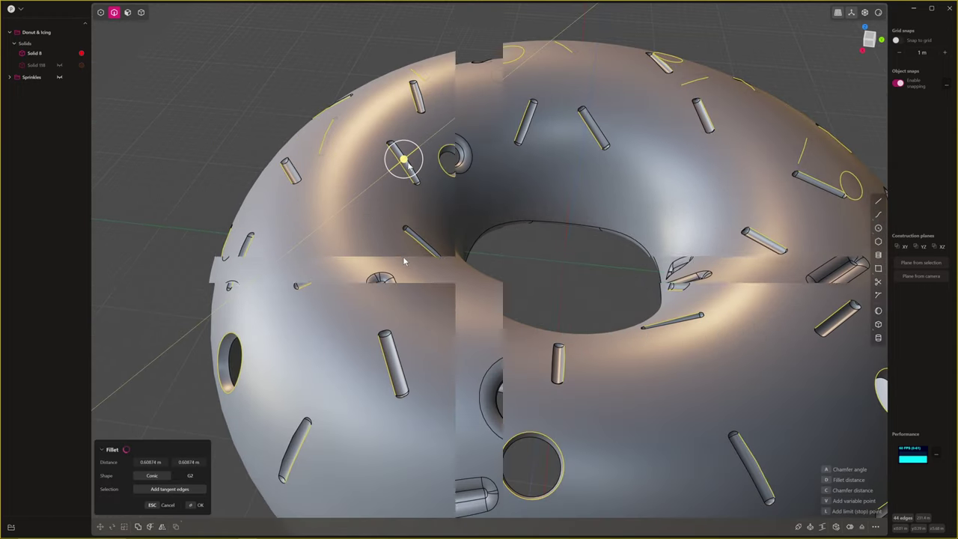
{"action": "scroll", "coordinate": [405, 262], "scroll_direction": "down", "scroll_amount": 1}
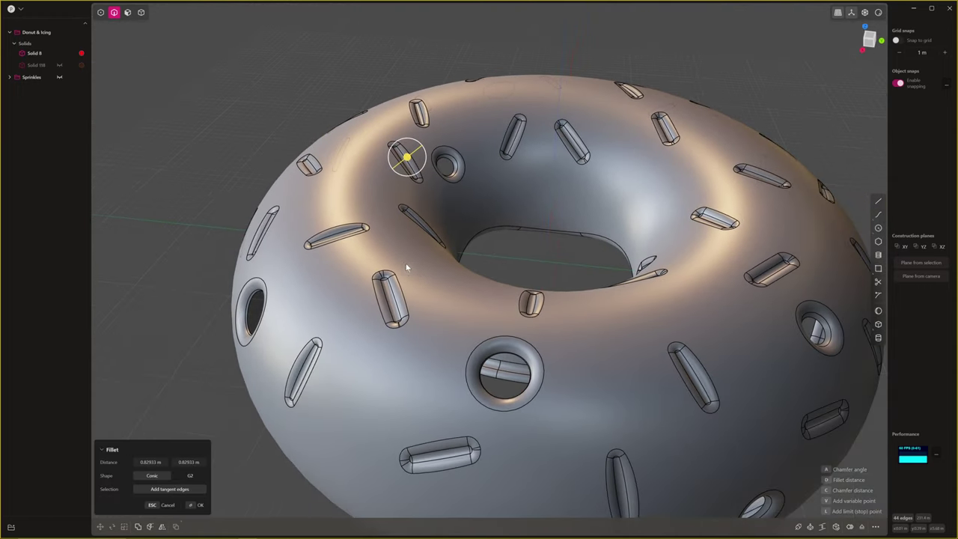
{"action": "middle_click_drag", "start_coordinate": [405, 262], "coordinate": [379, 261]}
{"action": "scroll", "coordinate": [370, 243], "scroll_direction": "down", "scroll_amount": 5}
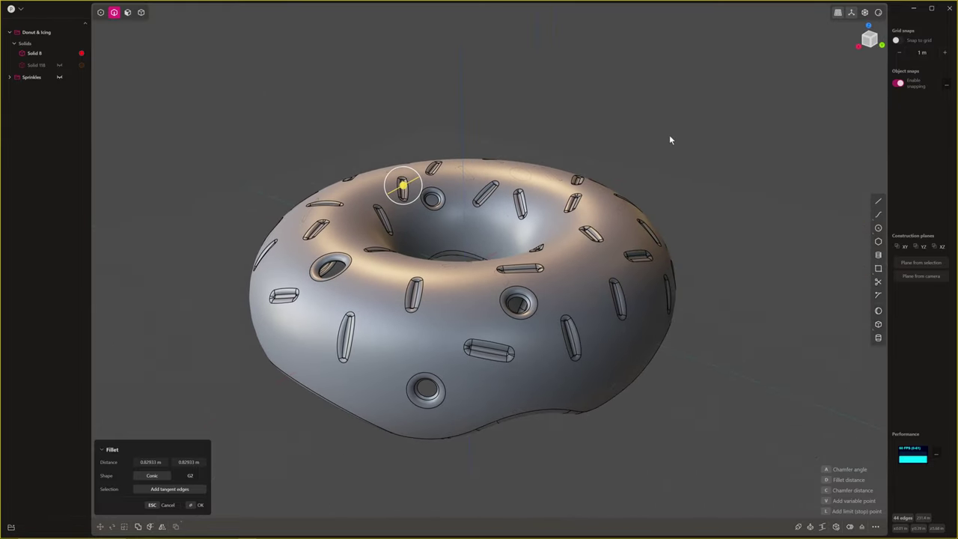
{"action": "key", "text": "Return"}
{"action": "middle_click_drag", "start_coordinate": [644, 167], "coordinate": [546, 232]}
{"action": "key", "text": "ctrl+z"}
{"action": "scroll", "coordinate": [411, 205], "scroll_direction": "up", "scroll_amount": 6}
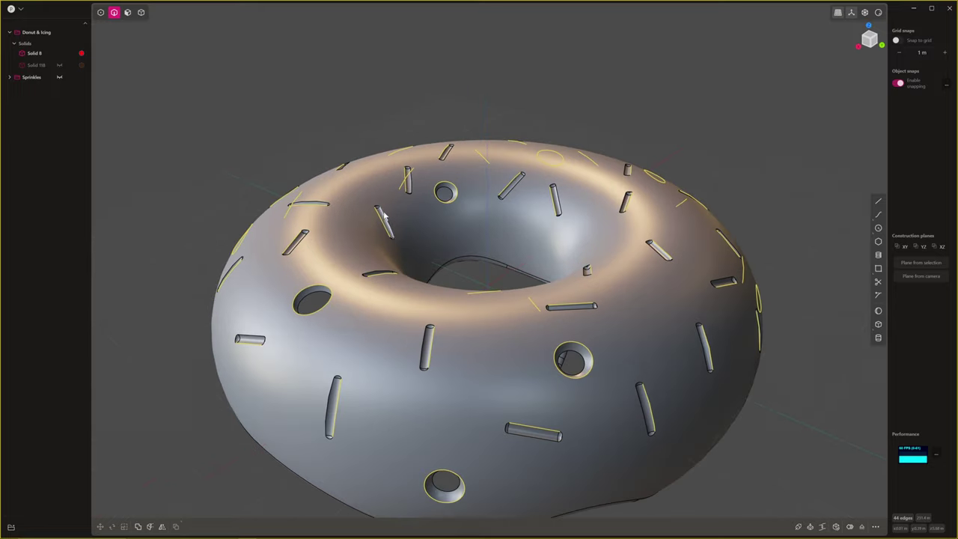
Try a G2-shaped fillet with both distances at 0.275 m on the selected recess rims
{"action": "key", "text": "f"}
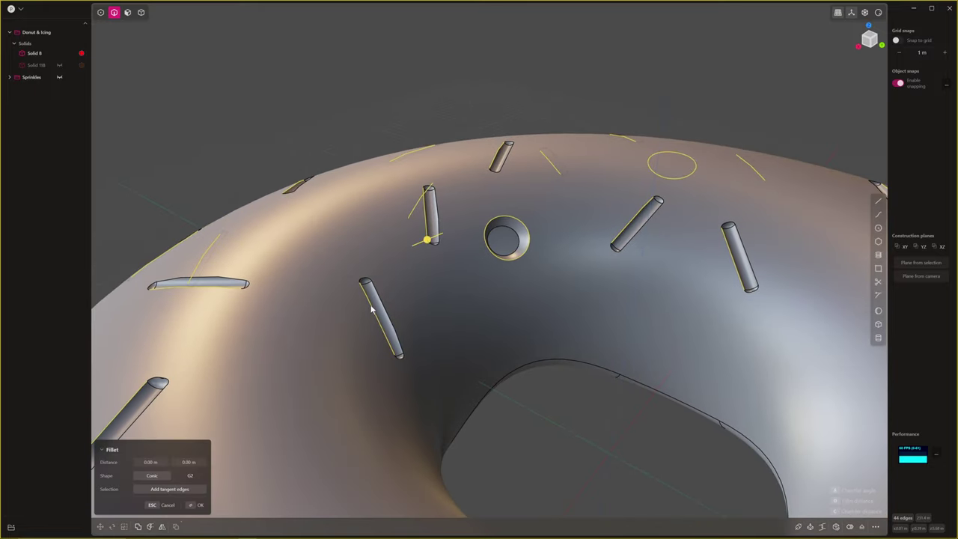
{"action": "left_click_drag", "start_coordinate": [426, 241], "coordinate": [430, 238]}
{"action": "type", "text": "0.275"}
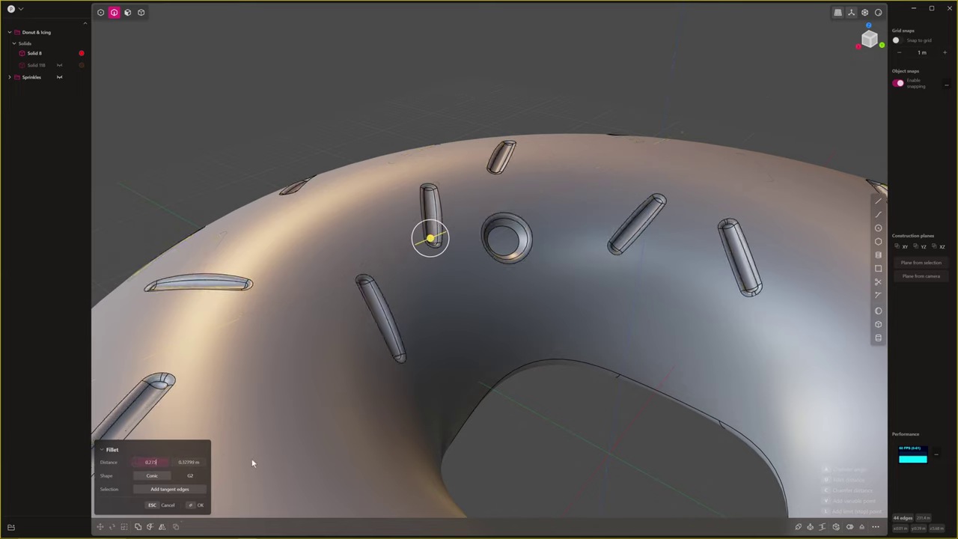
{"action": "key", "text": "Tab"}
{"action": "type", "text": "0"}
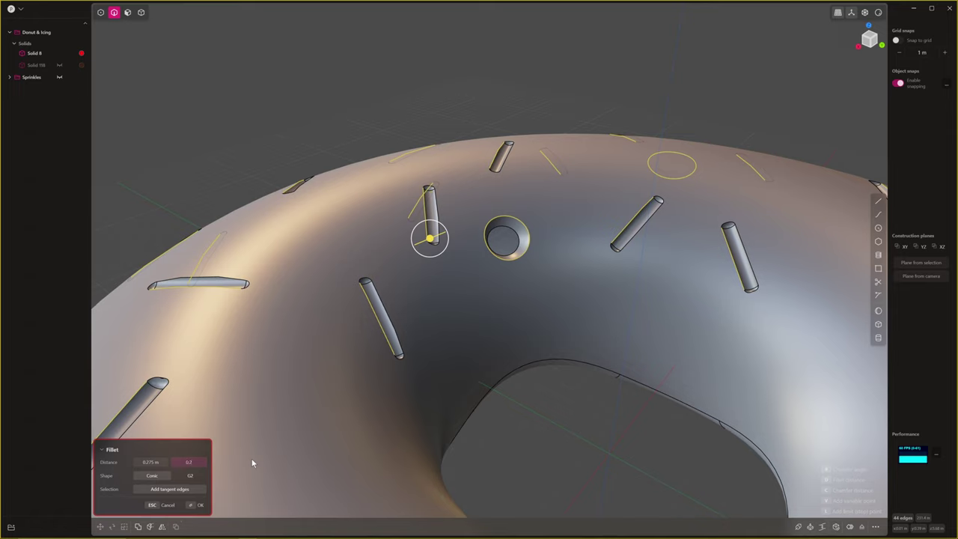
{"action": "type", "text": ".275"}
{"action": "key", "text": "Return"}
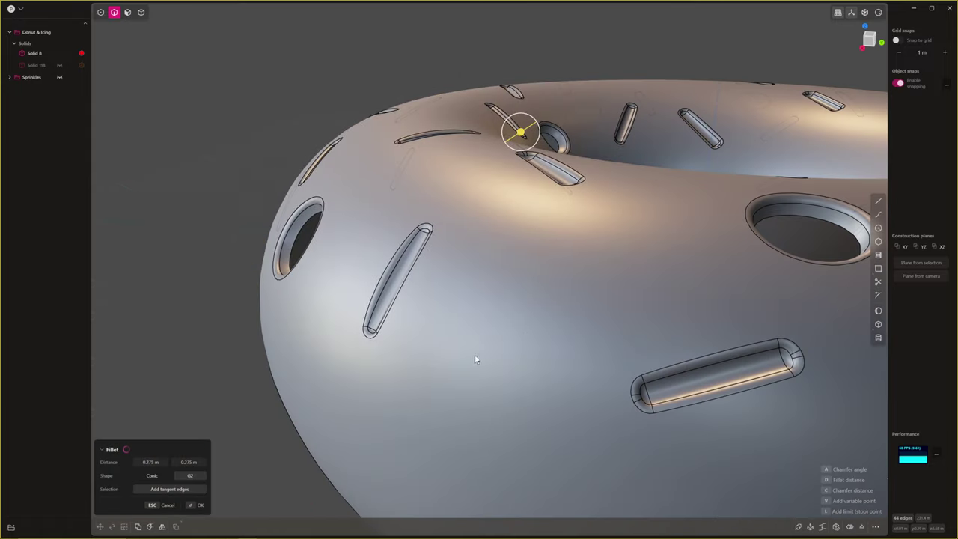
{"action": "scroll", "coordinate": [488, 335], "scroll_direction": "down", "scroll_amount": 1}
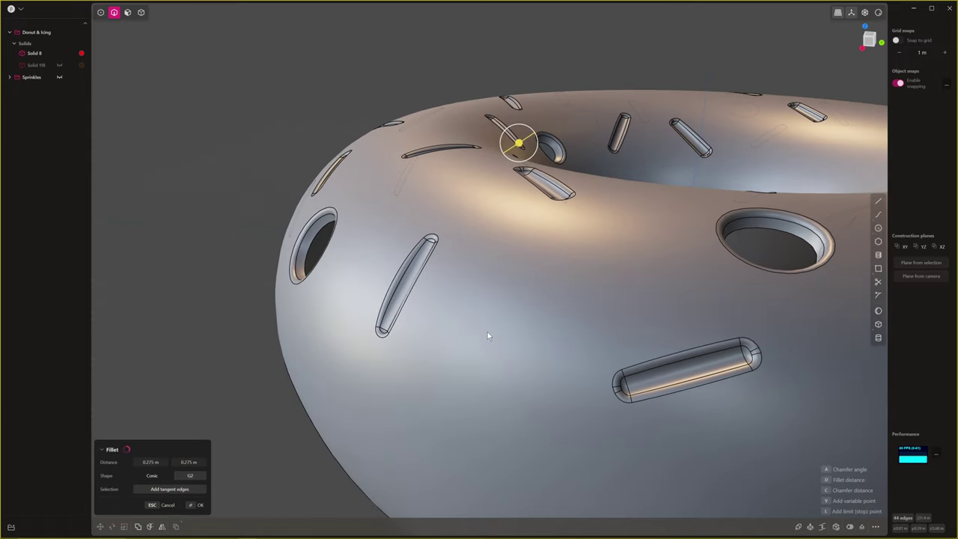
{"action": "middle_click_drag", "start_coordinate": [488, 332], "coordinate": [500, 330]}
{"action": "mouse_move", "coordinate": [289, 366]}
{"action": "middle_mouse_down"}
{"action": "mouse_move", "coordinate": [279, 374]}
{"action": "mouse_move", "coordinate": [258, 355]}
{"action": "middle_mouse_up"}
{"action": "scroll", "coordinate": [300, 368], "scroll_direction": "down", "scroll_amount": 3}
{"action": "mouse_move", "coordinate": [495, 326]}
{"action": "middle_mouse_down"}
{"action": "mouse_move", "coordinate": [446, 297]}
{"action": "mouse_move", "coordinate": [401, 296]}
{"action": "middle_mouse_up"}
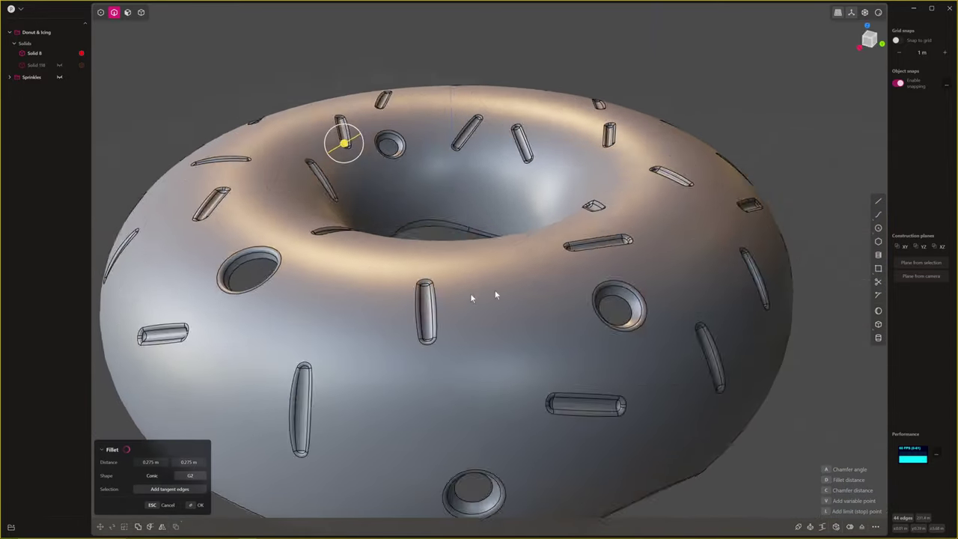
{"action": "middle_click_drag", "start_coordinate": [503, 294], "coordinate": [410, 302]}
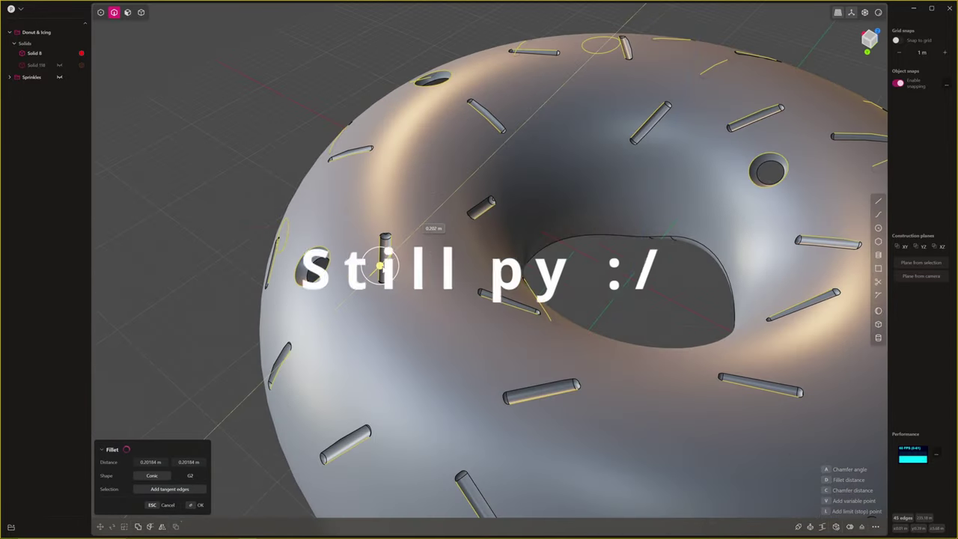
Fillet the selected recess rims by about 0.20 m with the Conic shape
{"action": "scroll", "coordinate": [480, 284], "scroll_direction": "down", "scroll_amount": 4}
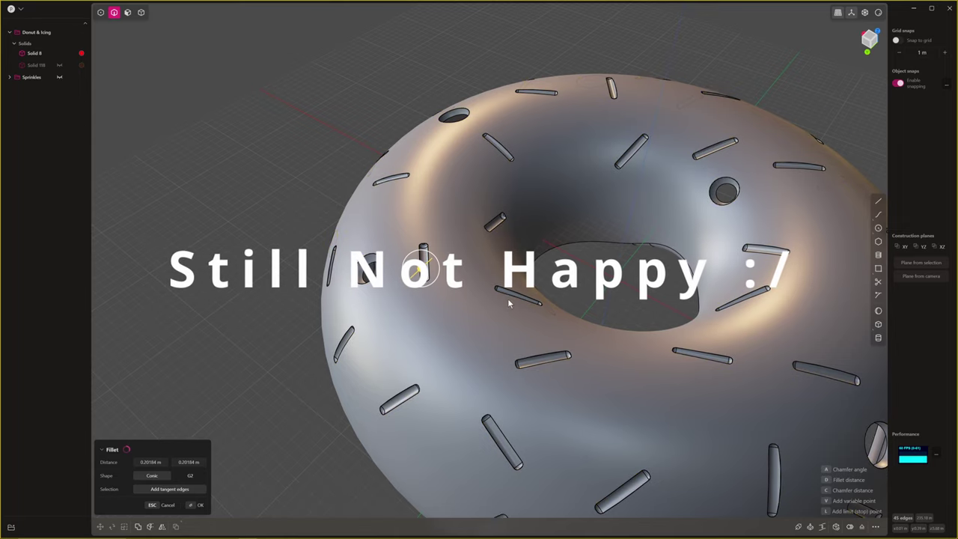
{"action": "scroll", "coordinate": [510, 298], "scroll_direction": "up", "scroll_amount": 2}
{"action": "scroll", "coordinate": [387, 345], "scroll_direction": "down", "scroll_amount": 2}
{"action": "mouse_move", "coordinate": [419, 334]}
{"action": "middle_mouse_down", "text": "shift"}
{"action": "mouse_move", "coordinate": [331, 329]}
{"action": "mouse_move", "coordinate": [423, 315]}
{"action": "middle_mouse_up", "text": "shift"}
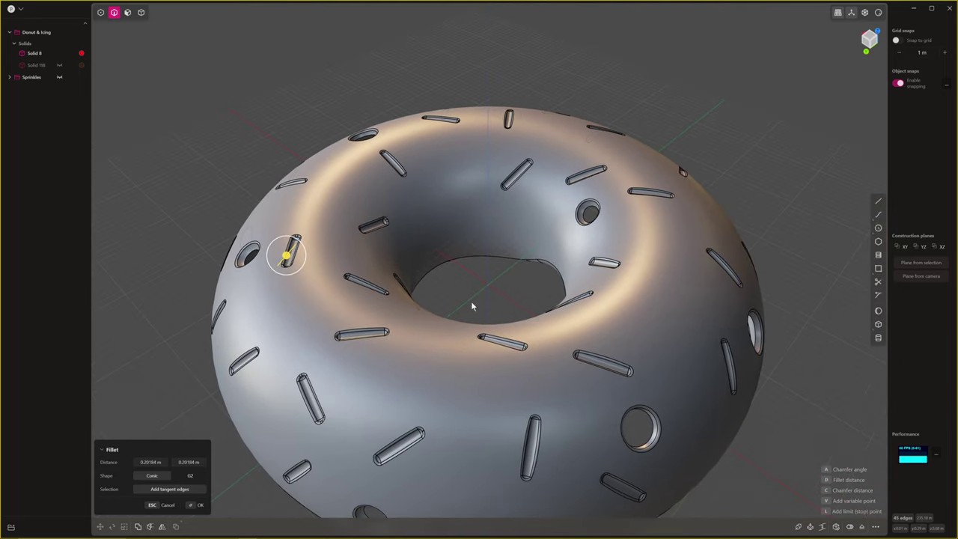
{"action": "key", "text": "Escape"}
Show the Sprinkles group and the hidden donut body again, and clear the selection
{"action": "middle_click_drag", "start_coordinate": [762, 167], "coordinate": [475, 203]}
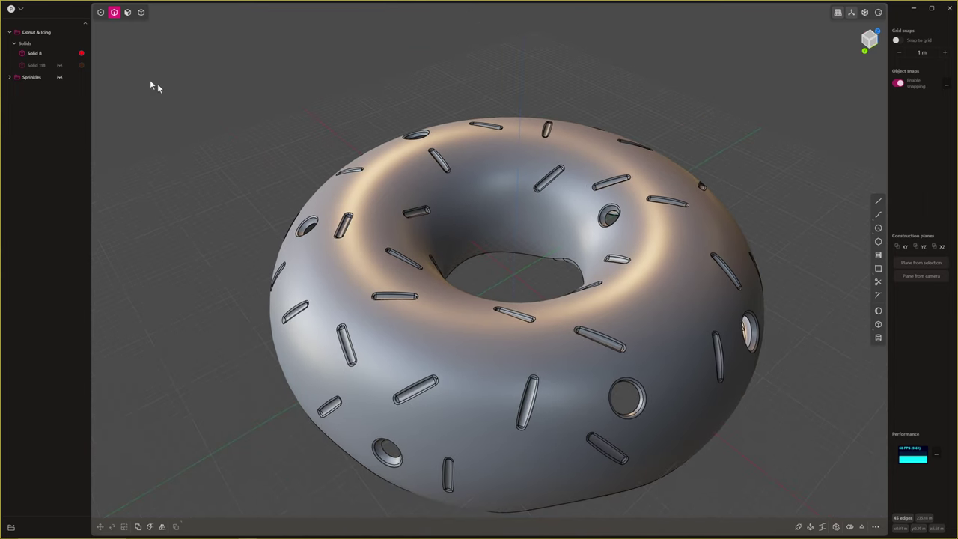
{"action": "left_click", "coordinate": [60, 78]}
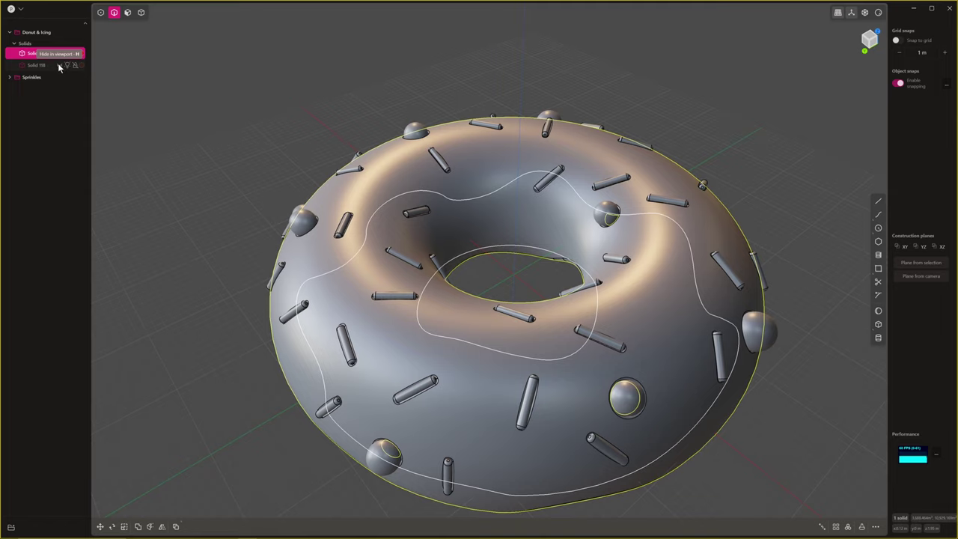
{"action": "middle_click_drag", "start_coordinate": [212, 142], "coordinate": [202, 105]}
{"action": "left_click", "coordinate": [617, 46]}
{"action": "middle_click_drag", "start_coordinate": [656, 174], "coordinate": [639, 128]}
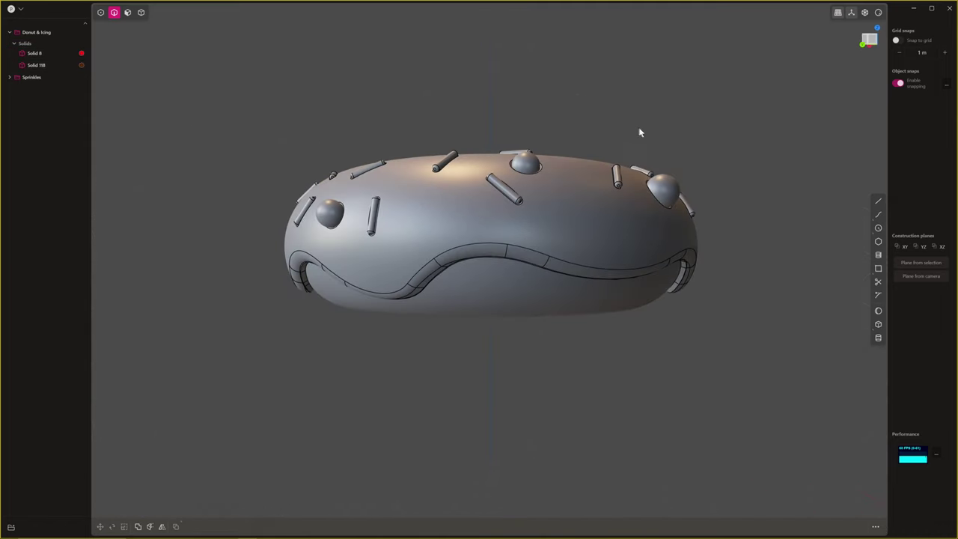
{"action": "middle_click_drag", "start_coordinate": [567, 123], "coordinate": [631, 142]}
Switch the viewport shading to the reflective render mode with material colours and turn off the edge display
{"action": "left_click", "coordinate": [879, 14]}
{"action": "middle_click_drag", "start_coordinate": [598, 224], "coordinate": [657, 254]}
{"action": "scroll", "coordinate": [674, 277], "scroll_direction": "up", "scroll_amount": 1}
{"action": "middle_click_drag", "start_coordinate": [720, 329], "coordinate": [638, 360], "text": "shift"}
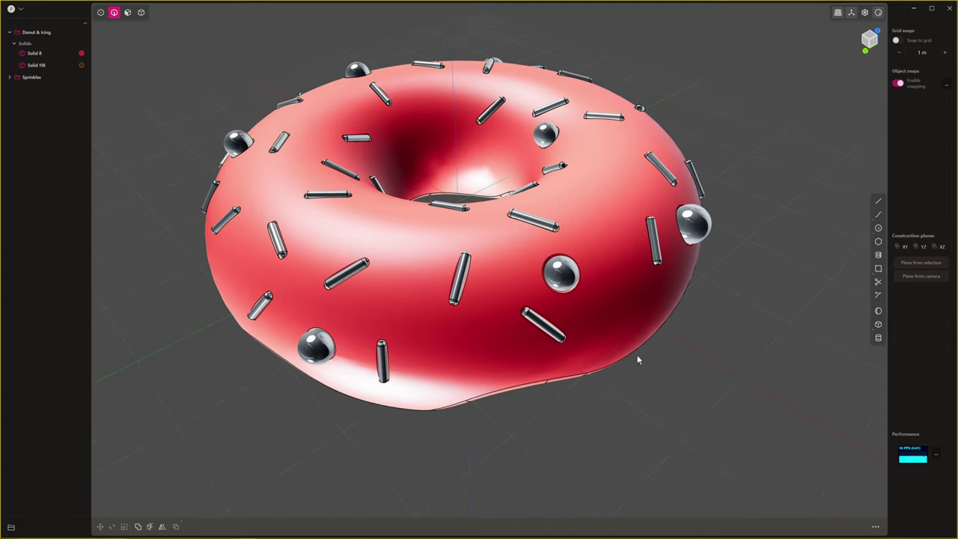
{"action": "left_click", "coordinate": [878, 13]}
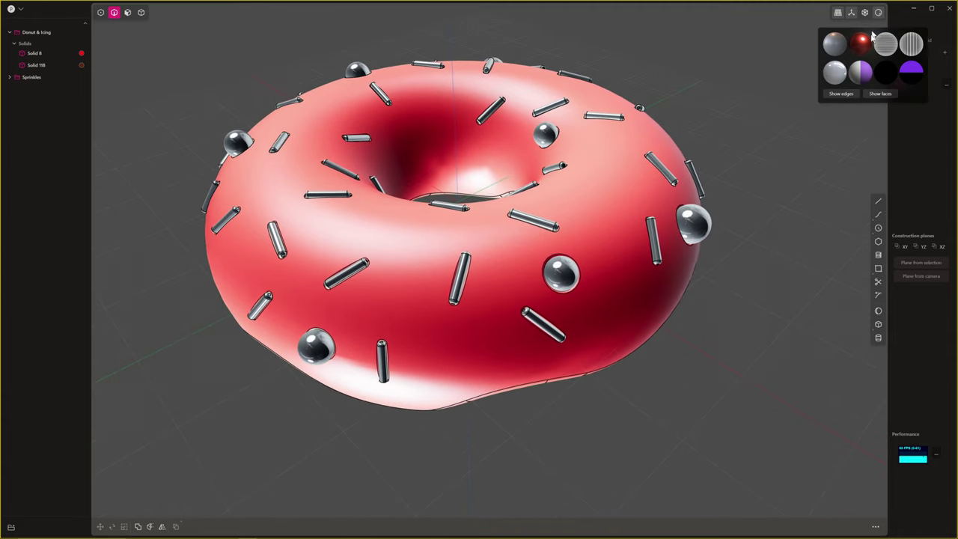
{"action": "left_click", "coordinate": [849, 95]}
{"action": "middle_click_drag", "start_coordinate": [723, 203], "coordinate": [658, 188]}
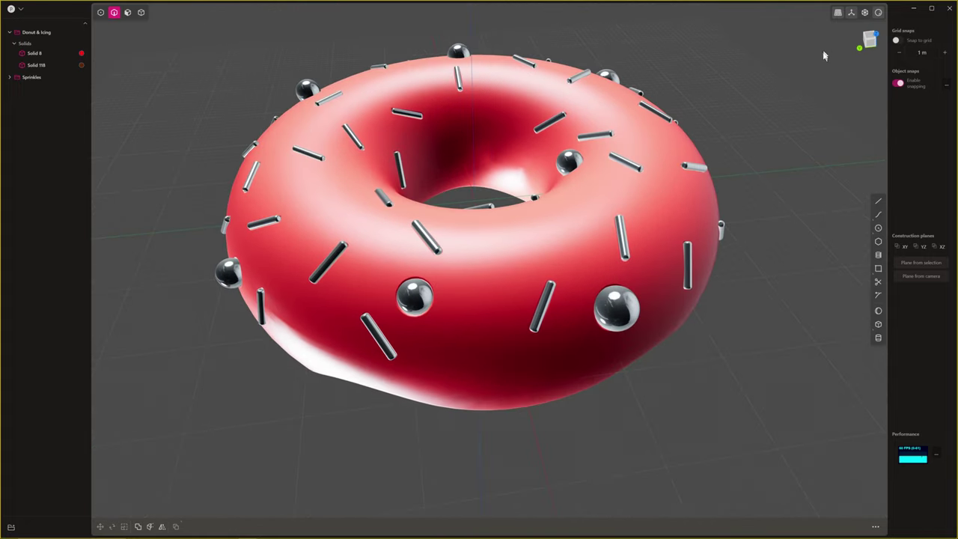
Change the viewport shading to the matte mode that keeps the material colours
{"action": "left_click", "coordinate": [879, 14]}
{"action": "left_click", "coordinate": [861, 73]}
{"action": "middle_click_drag", "start_coordinate": [727, 122], "coordinate": [510, 247]}
Switch to solid selection and select two ball sprinkles and four rod sprinkles scattered over the icing
{"action": "key", "text": "4"}
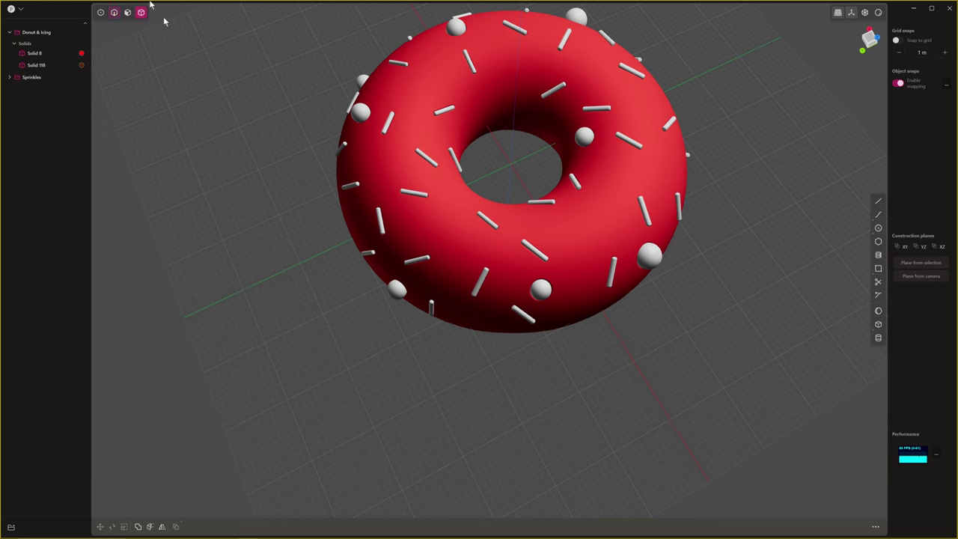
{"action": "left_click", "coordinate": [544, 292]}
{"action": "left_click", "coordinate": [584, 136], "text": "shift"}
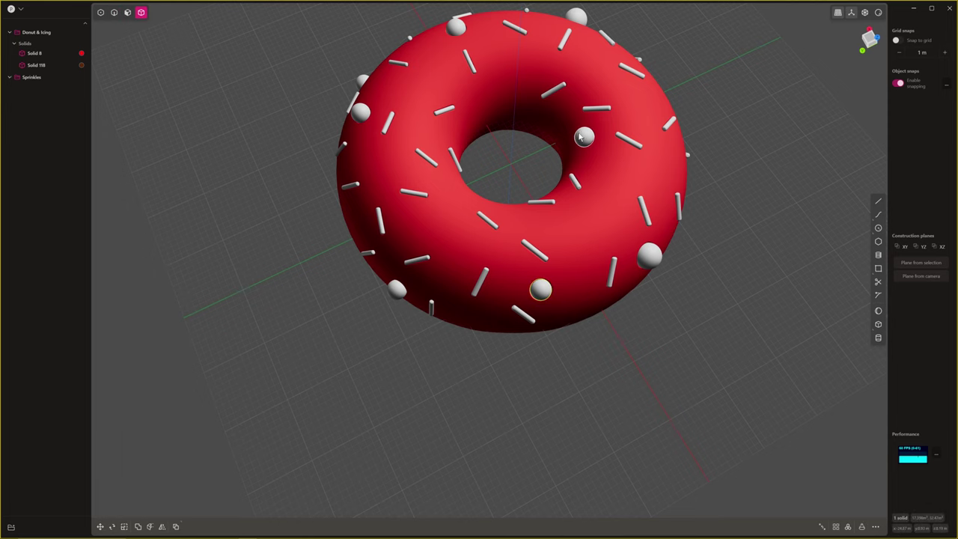
{"action": "left_click", "coordinate": [423, 158], "text": "shift"}
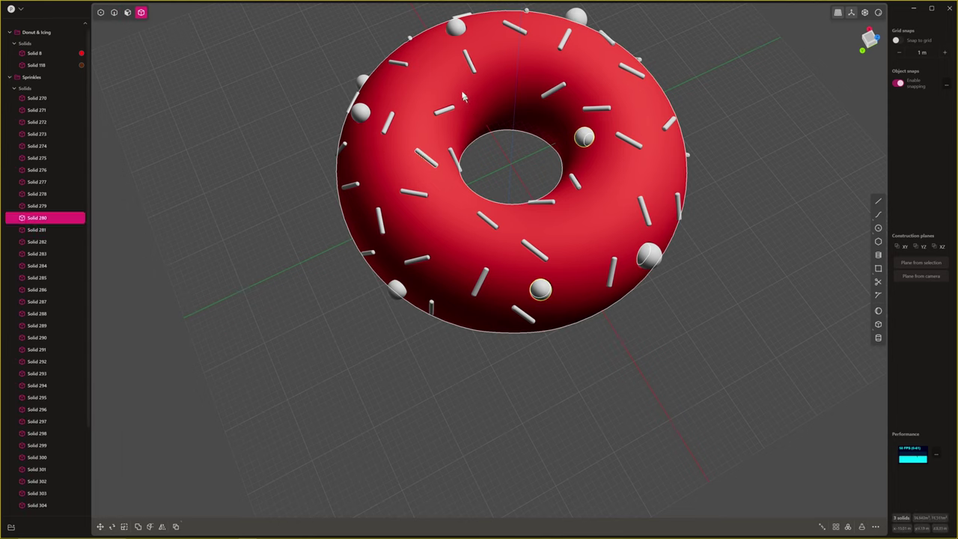
{"action": "left_click", "coordinate": [471, 66], "text": "shift"}
{"action": "middle_click_drag", "start_coordinate": [472, 66], "coordinate": [557, 174]}
{"action": "middle_click_drag", "start_coordinate": [640, 217], "coordinate": [584, 186], "text": "shift"}
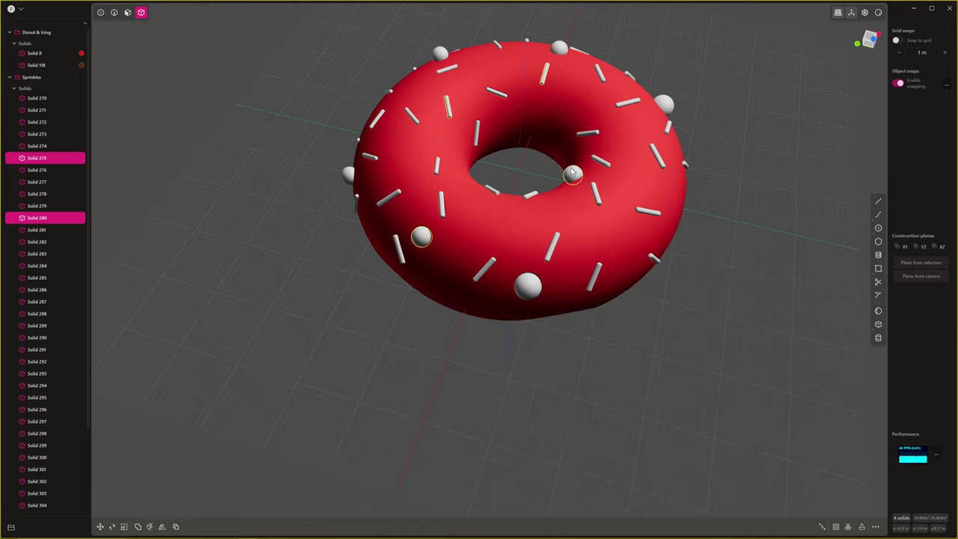
{"action": "left_click", "coordinate": [596, 192], "text": "shift"}
{"action": "middle_click_drag", "start_coordinate": [569, 258], "coordinate": [561, 229]}
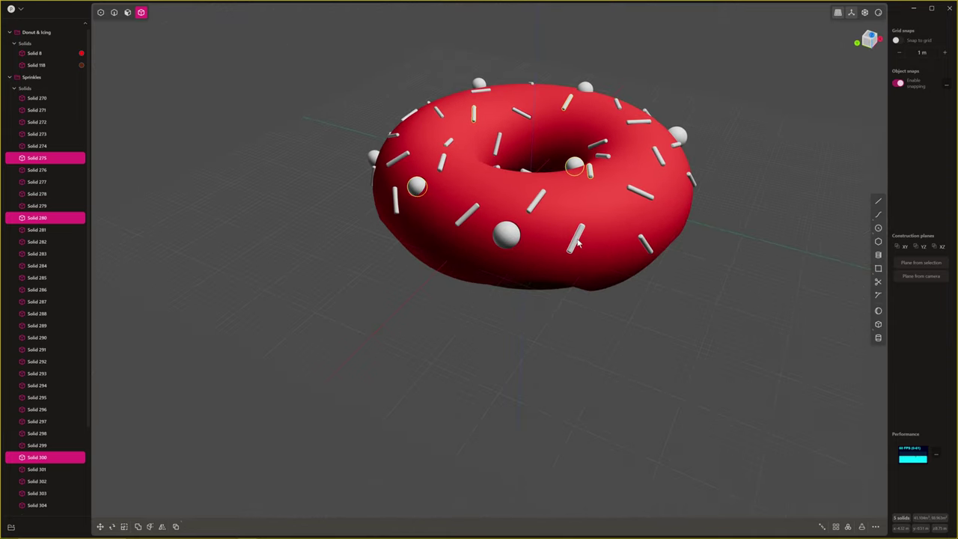
{"action": "left_click", "coordinate": [577, 242], "text": "shift"}
Add more rod sprinkles from the other side of the donut to the selection, undoing one unwanted pick
{"action": "middle_click_drag", "start_coordinate": [322, 284], "coordinate": [516, 329]}
{"action": "scroll", "coordinate": [510, 284], "scroll_direction": "up", "scroll_amount": 5}
{"action": "left_click", "coordinate": [507, 277], "text": "shift"}
{"action": "middle_click_drag", "start_coordinate": [507, 277], "coordinate": [528, 246]}
{"action": "scroll", "coordinate": [601, 362], "scroll_direction": "down", "scroll_amount": 10}
{"action": "left_click", "coordinate": [410, 192], "text": "shift"}
{"action": "key", "text": "ctrl+z"}
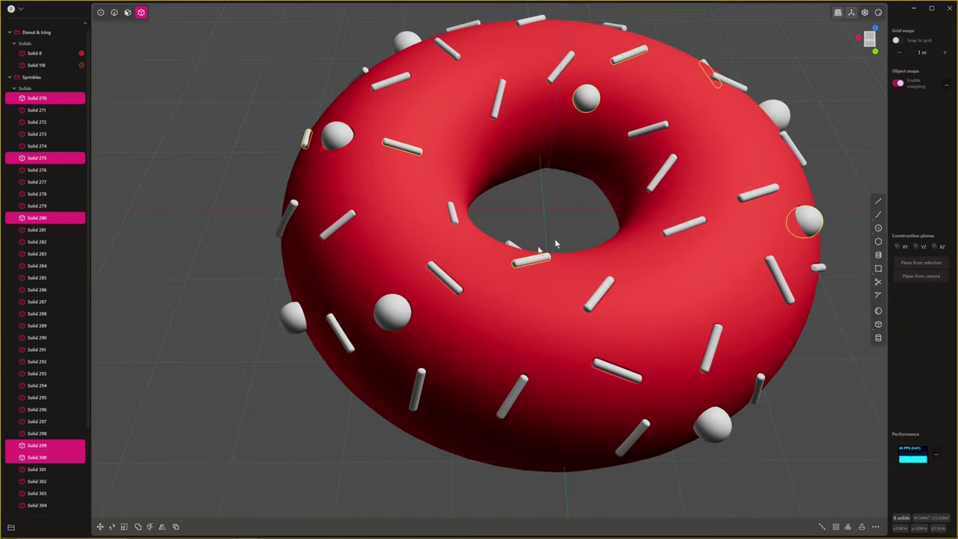
{"action": "left_click", "coordinate": [663, 177], "text": "shift"}
{"action": "scroll", "coordinate": [656, 191], "scroll_direction": "down", "scroll_amount": 1}
{"action": "middle_click_drag", "start_coordinate": [656, 193], "coordinate": [637, 187]}
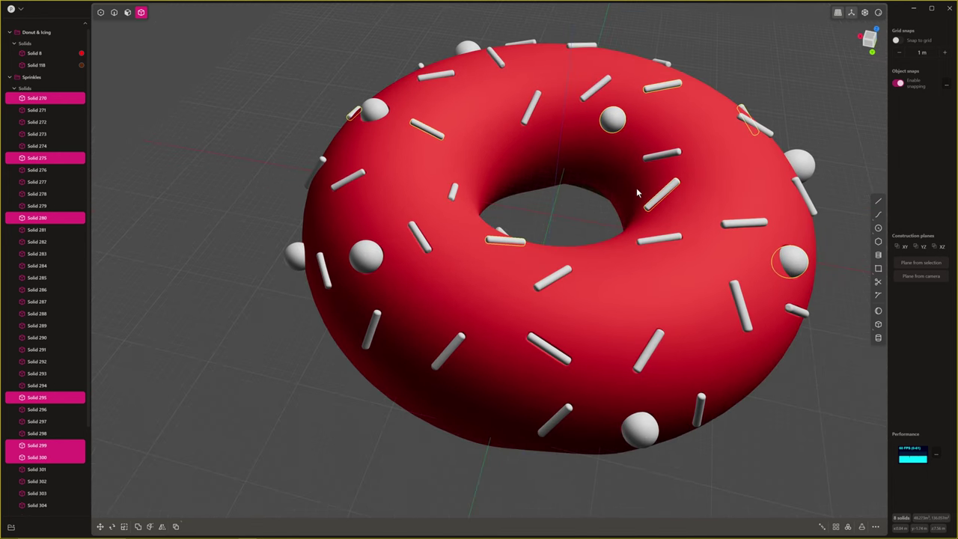
Assign a bright green material colour with RGB 89, 255, 0 to the selected sprinkles
{"action": "key", "text": "m"}
{"action": "left_click", "coordinate": [193, 316]}
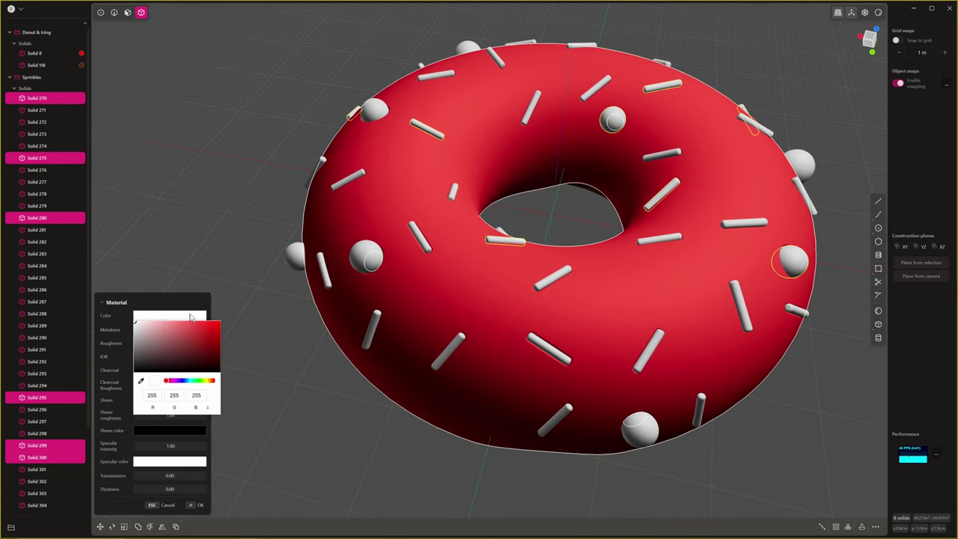
{"action": "left_click_drag", "start_coordinate": [198, 333], "coordinate": [243, 315]}
{"action": "left_click", "coordinate": [203, 381]}
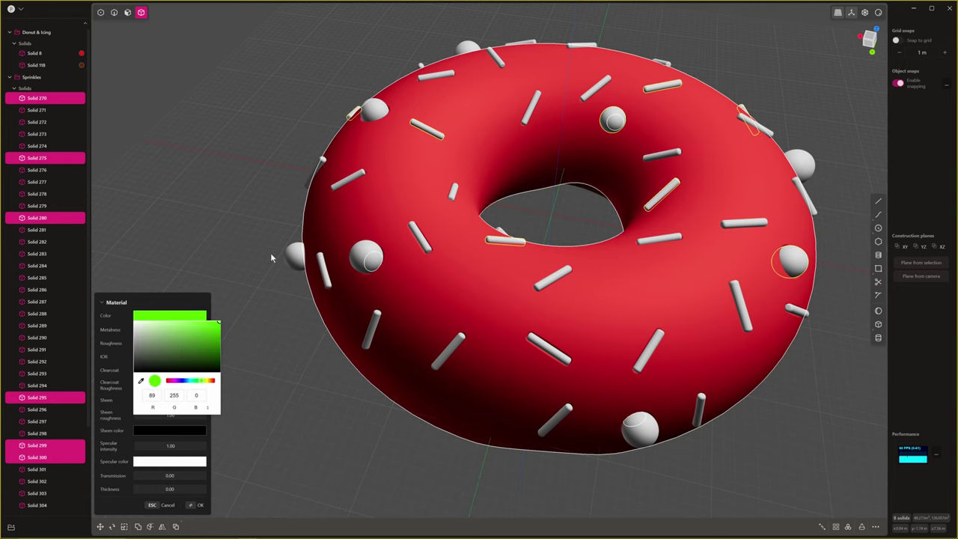
{"action": "key", "text": "Return"}
Examine the coloured donut, icing and sprinkles from above, from the sides and from underneath
{"action": "middle_click_drag", "start_coordinate": [271, 253], "coordinate": [545, 294]}
{"action": "scroll", "coordinate": [261, 263], "scroll_direction": "down", "scroll_amount": 3}
{"action": "left_click", "coordinate": [470, 324]}
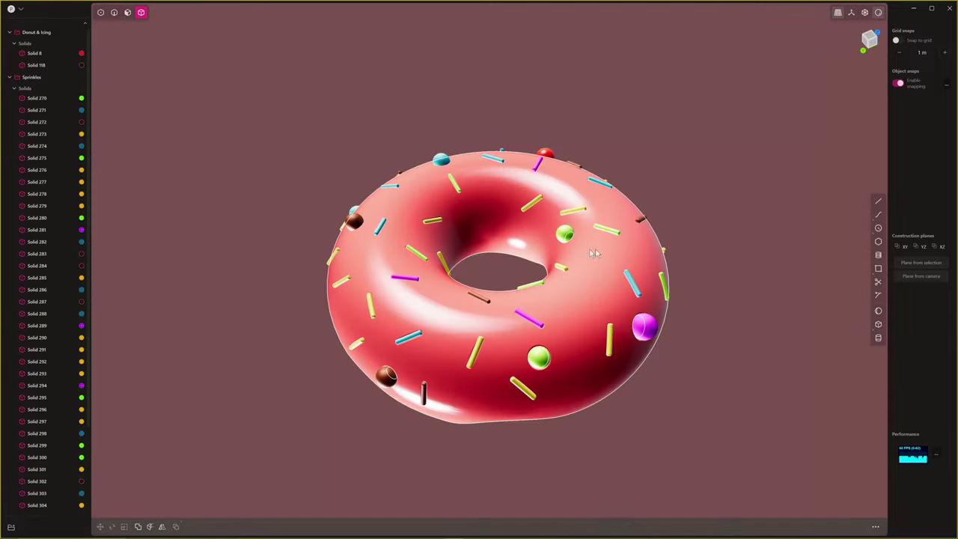
{"action": "middle_click_drag", "start_coordinate": [800, 223], "coordinate": [717, 238]}
{"action": "middle_click_drag", "start_coordinate": [610, 372], "coordinate": [716, 343]}
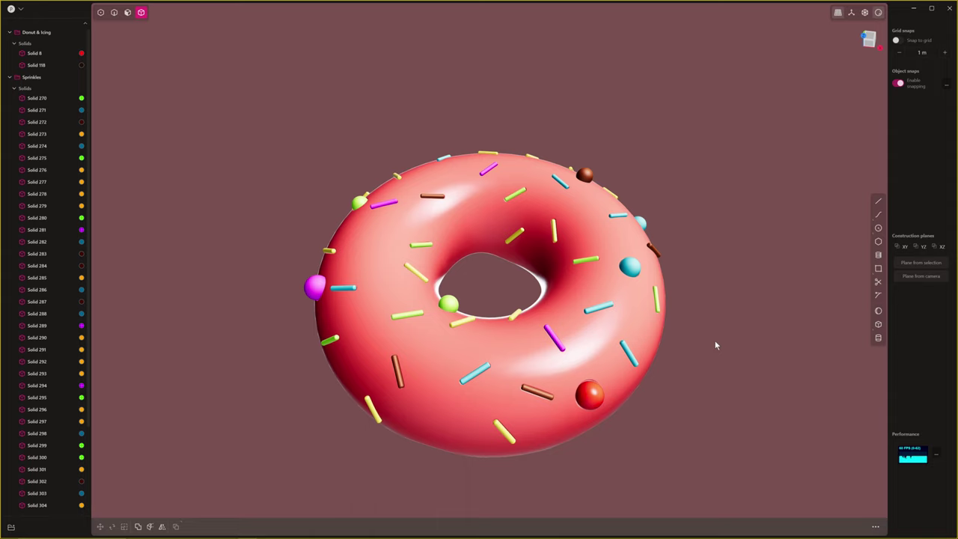
{"action": "middle_click_drag", "start_coordinate": [751, 203], "coordinate": [633, 393]}
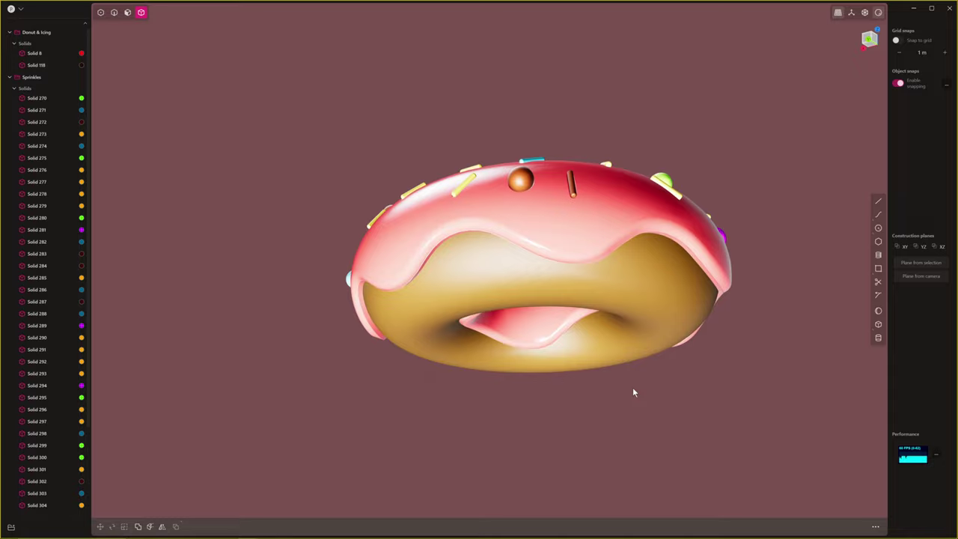
{"action": "middle_click_drag", "start_coordinate": [695, 133], "coordinate": [811, 242]}
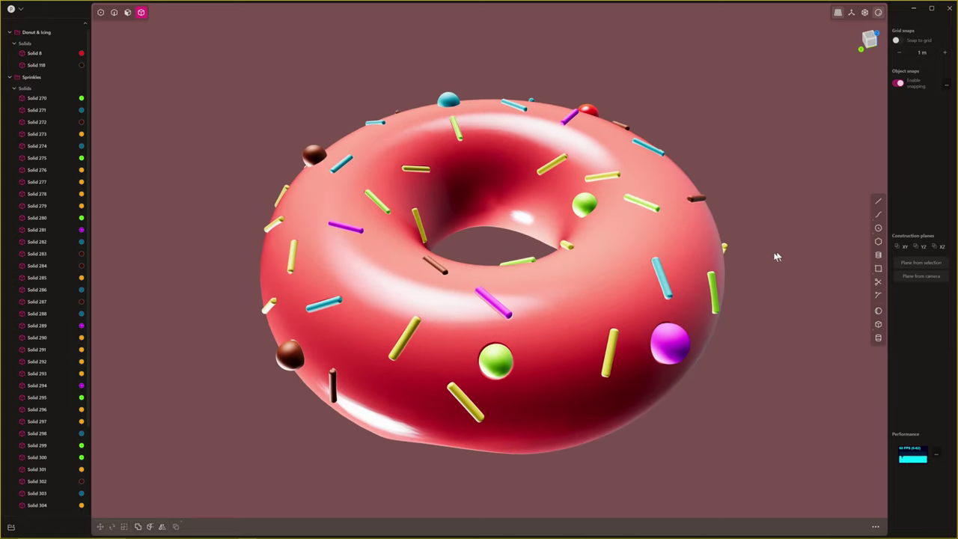
{"action": "middle_click_drag", "start_coordinate": [157, 384], "coordinate": [199, 340]}
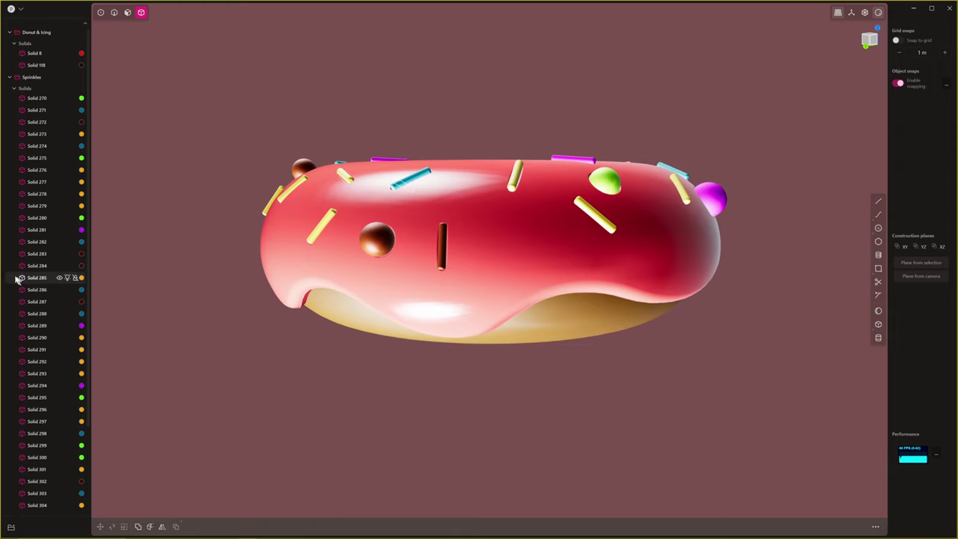